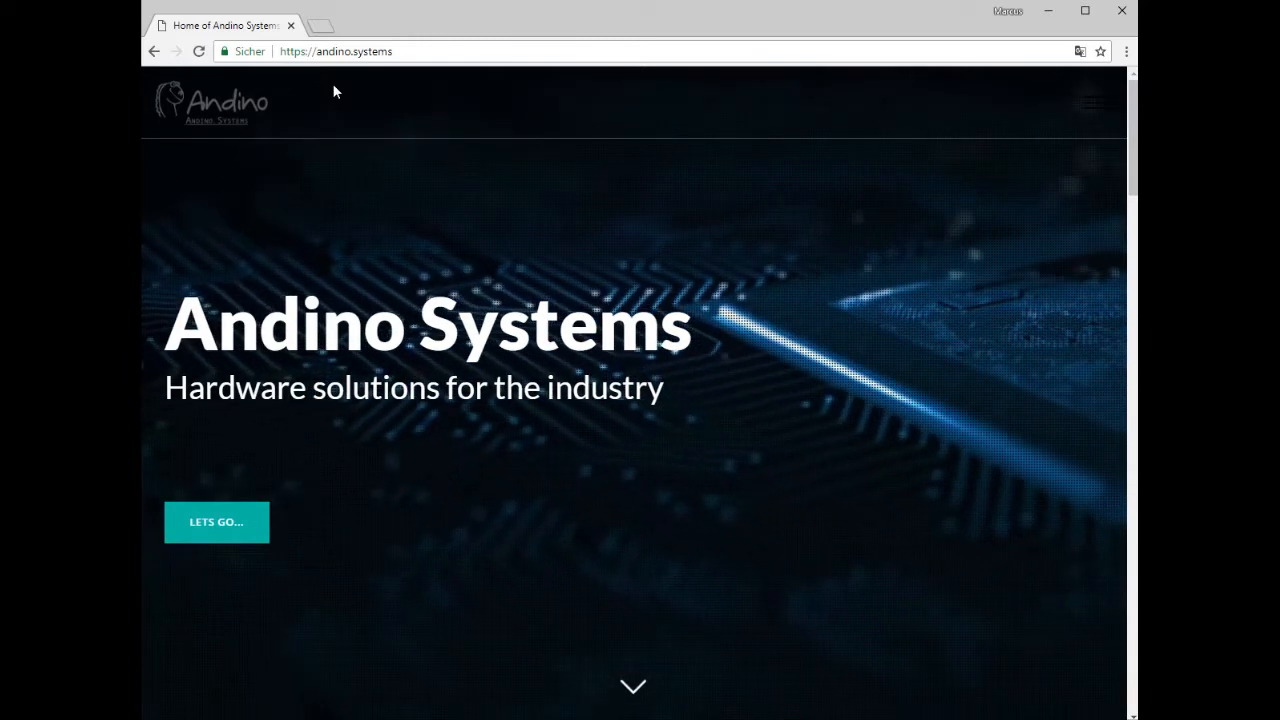
Open the Andino X1 GitHub repository from the product page and go to its src/node-red-contrib-andinox1 folder
scroll(364, 236, "down", 10)
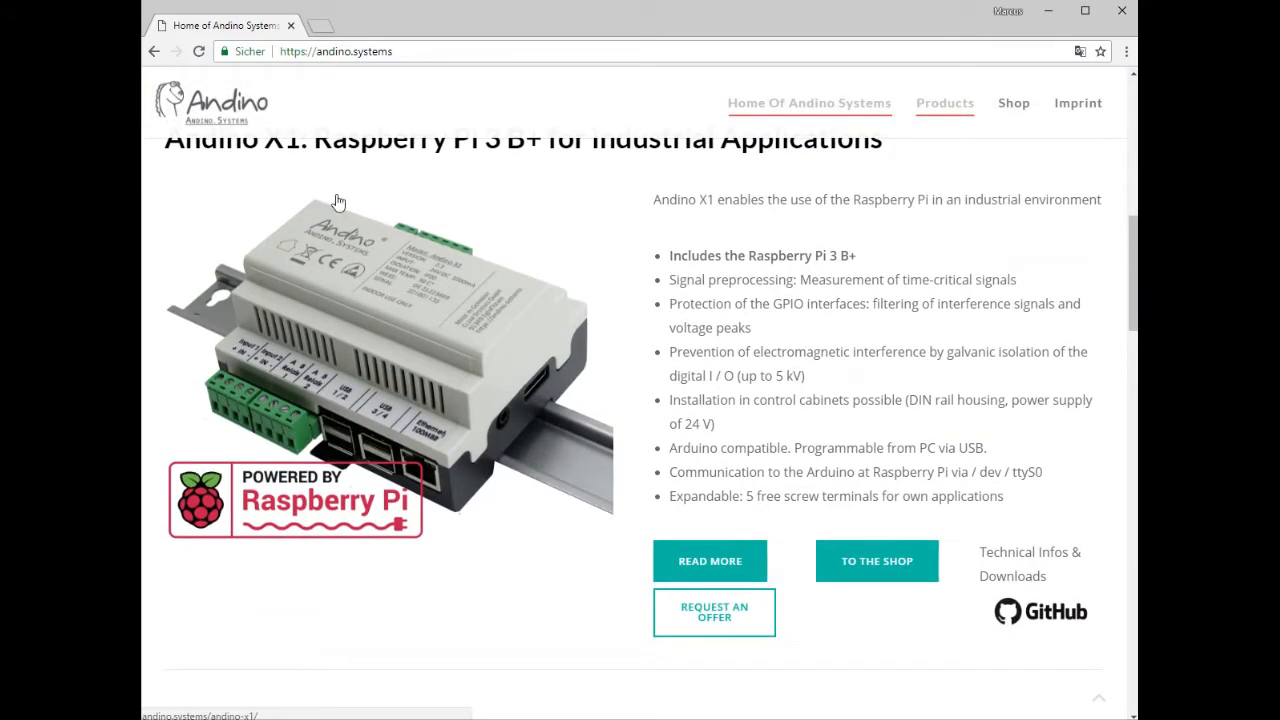
left_click(1028, 608)
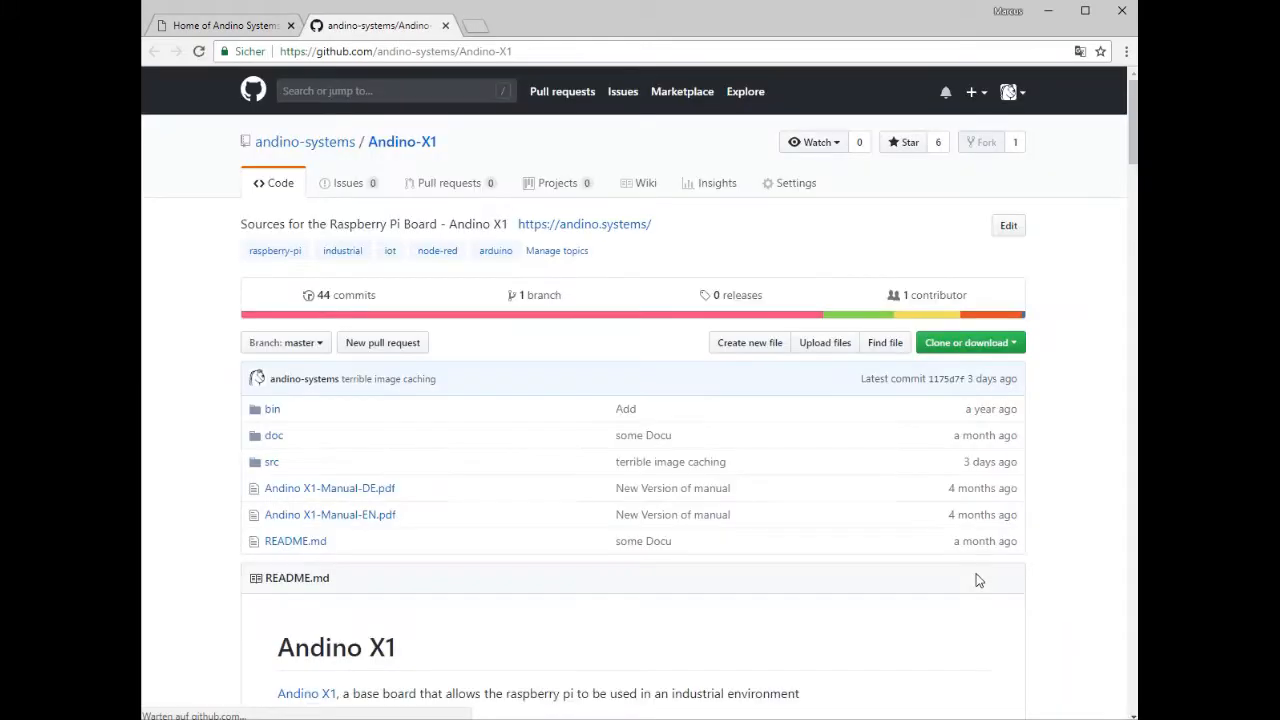
left_click(274, 463)
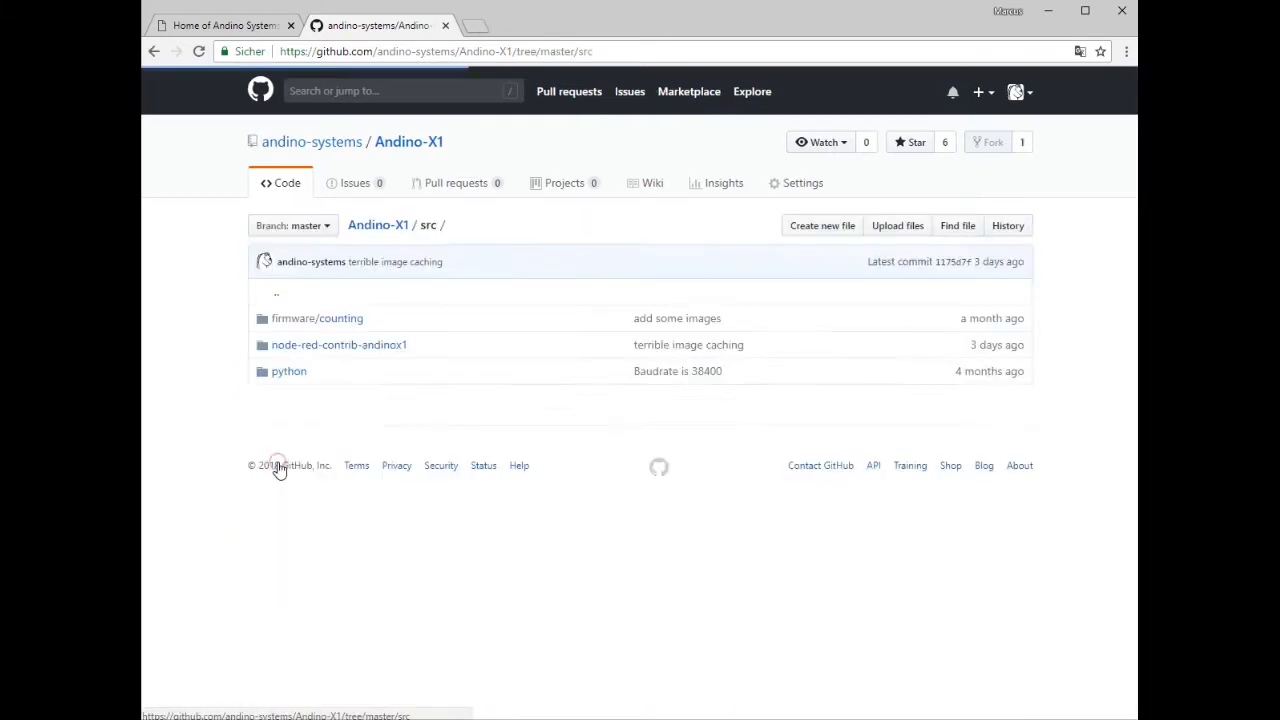
left_click(338, 350)
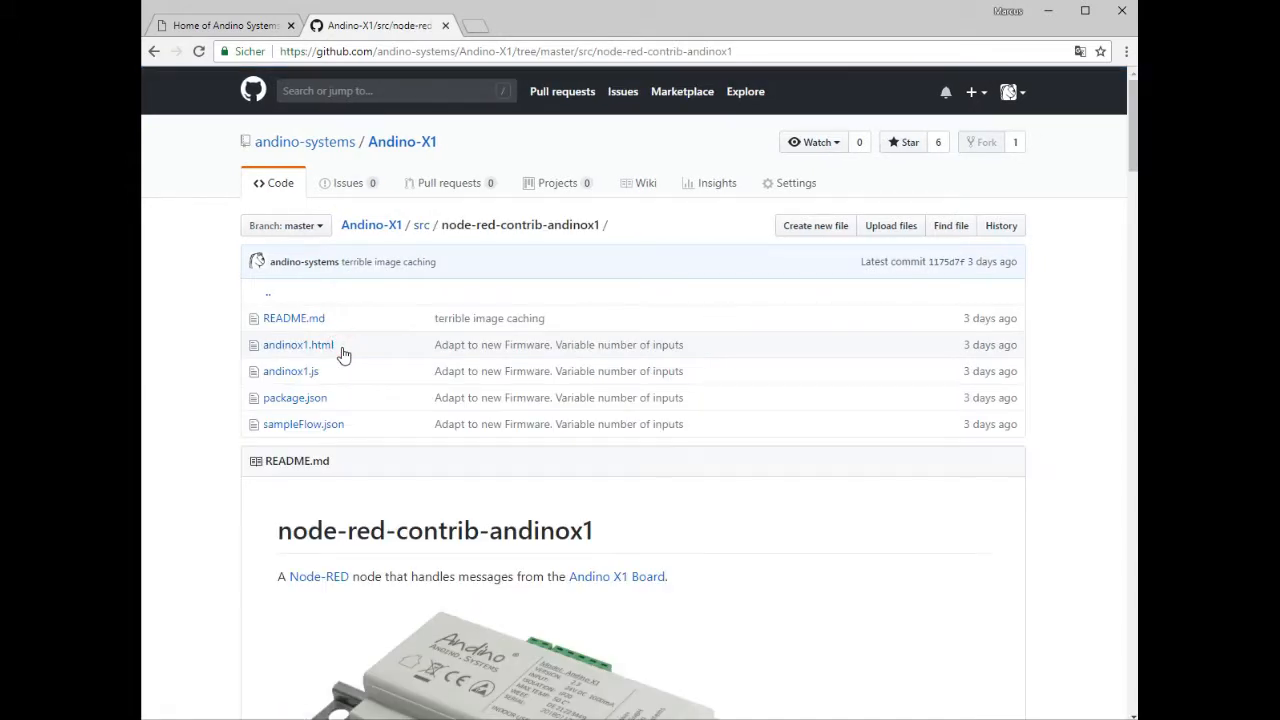
Read the node-red-contrib-andinox1 README's installation instructions, covering the preparation and Log2Ram sections
scroll(342, 355, "down", 3)
scroll(343, 355, "down", 2)
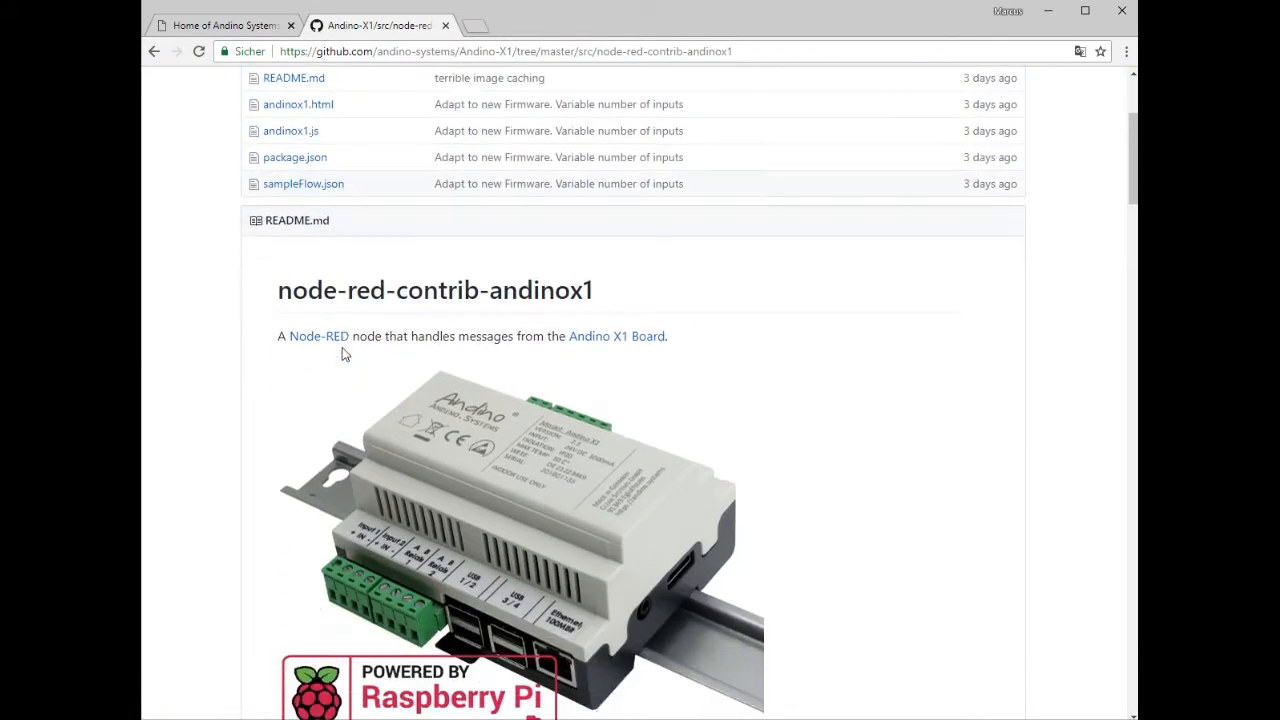
scroll(342, 348, "up", 3)
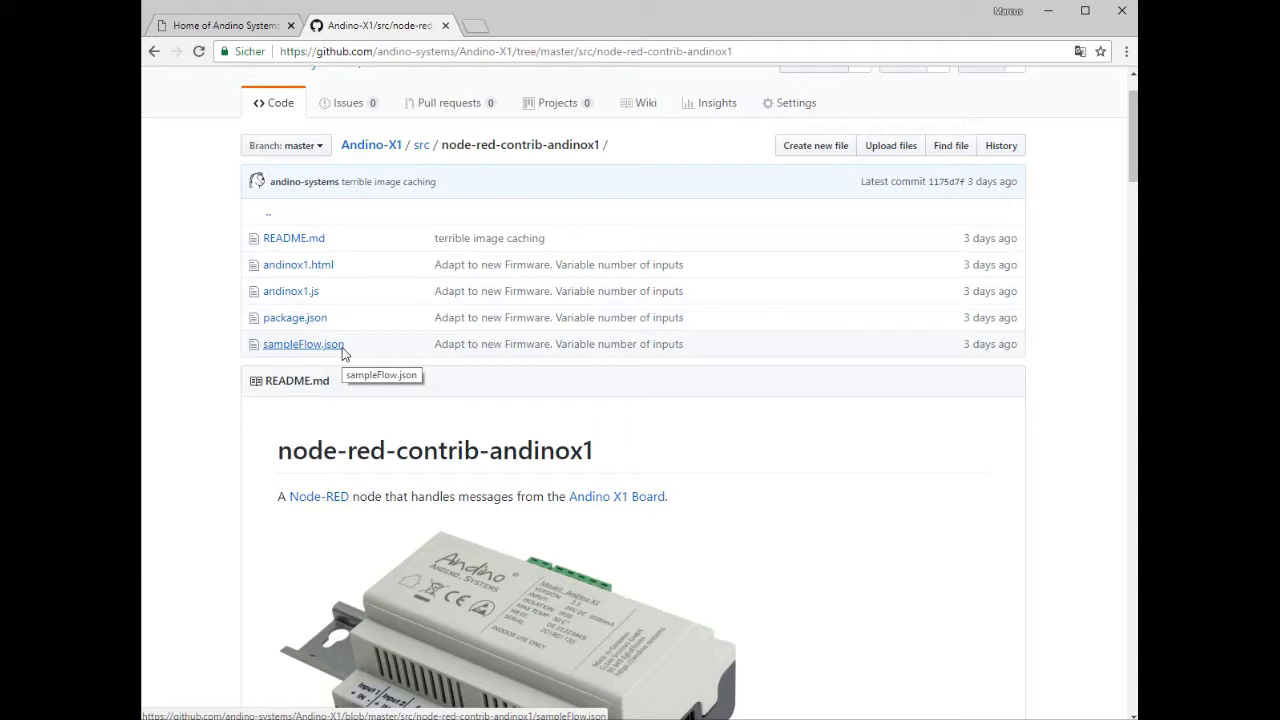
scroll(360, 360, "down", 2)
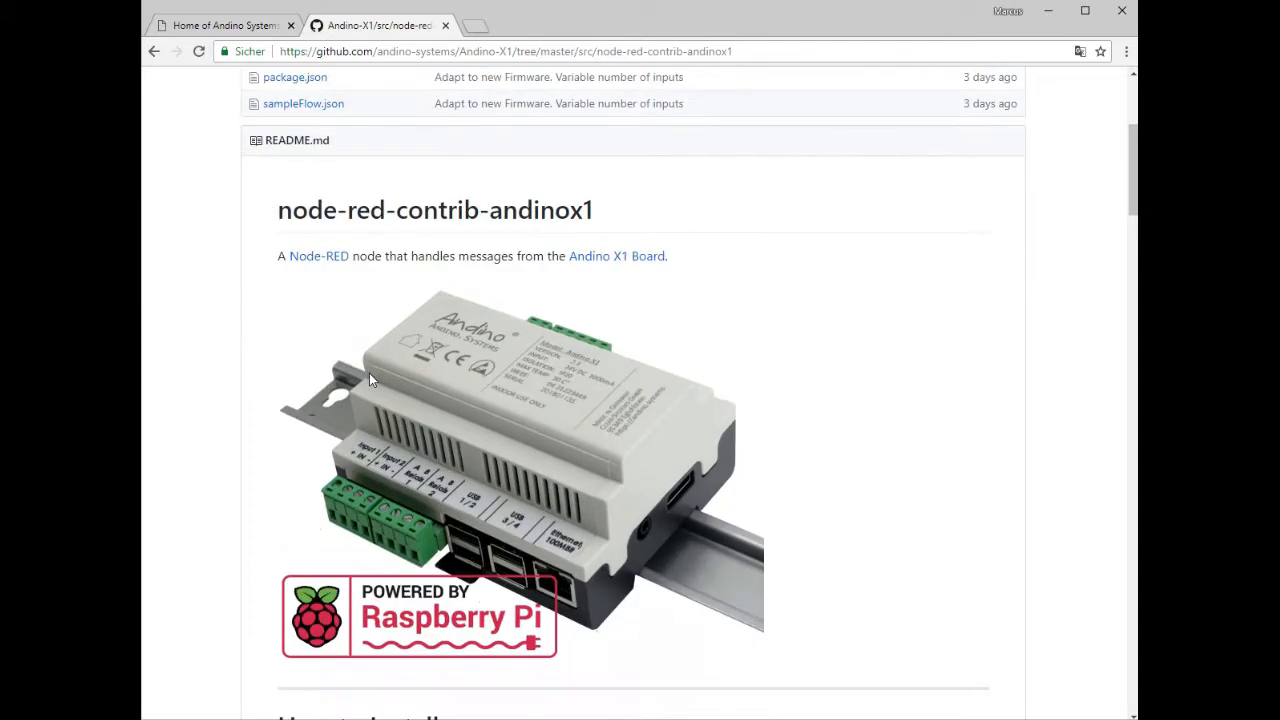
scroll(369, 373, "down", 5)
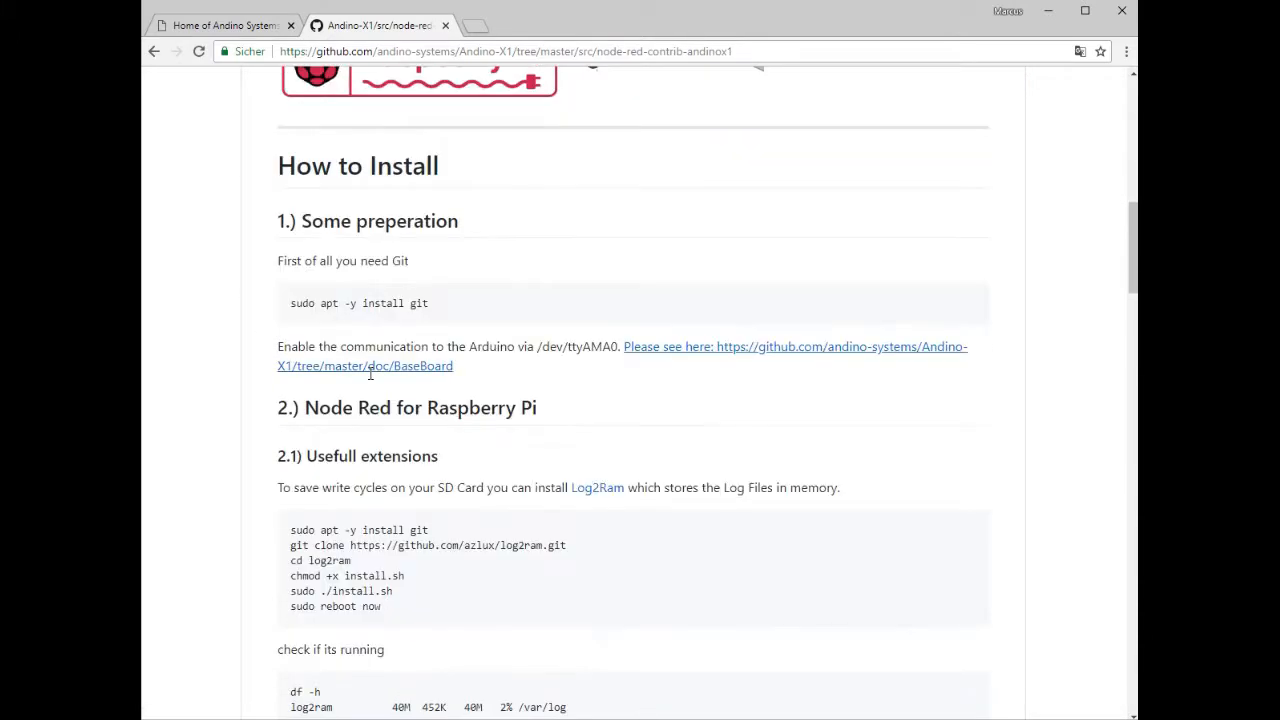
scroll(370, 375, "down", 1)
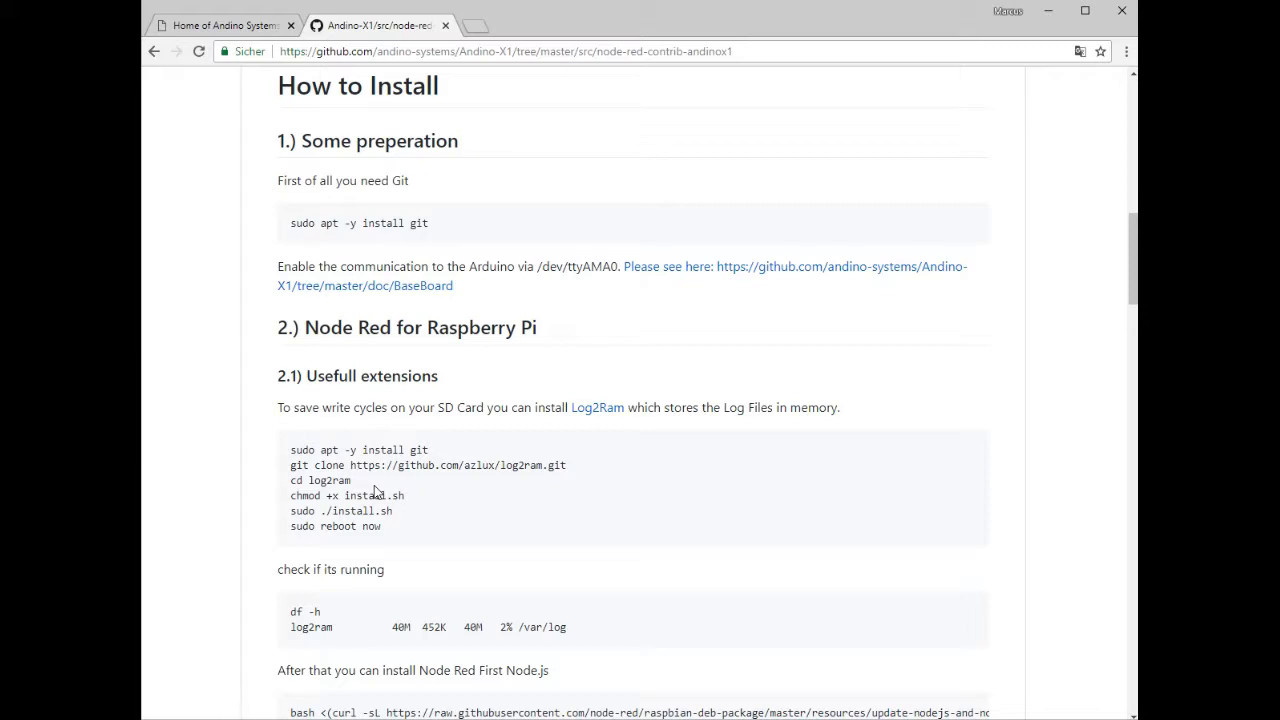
scroll(374, 485, "down", 3)
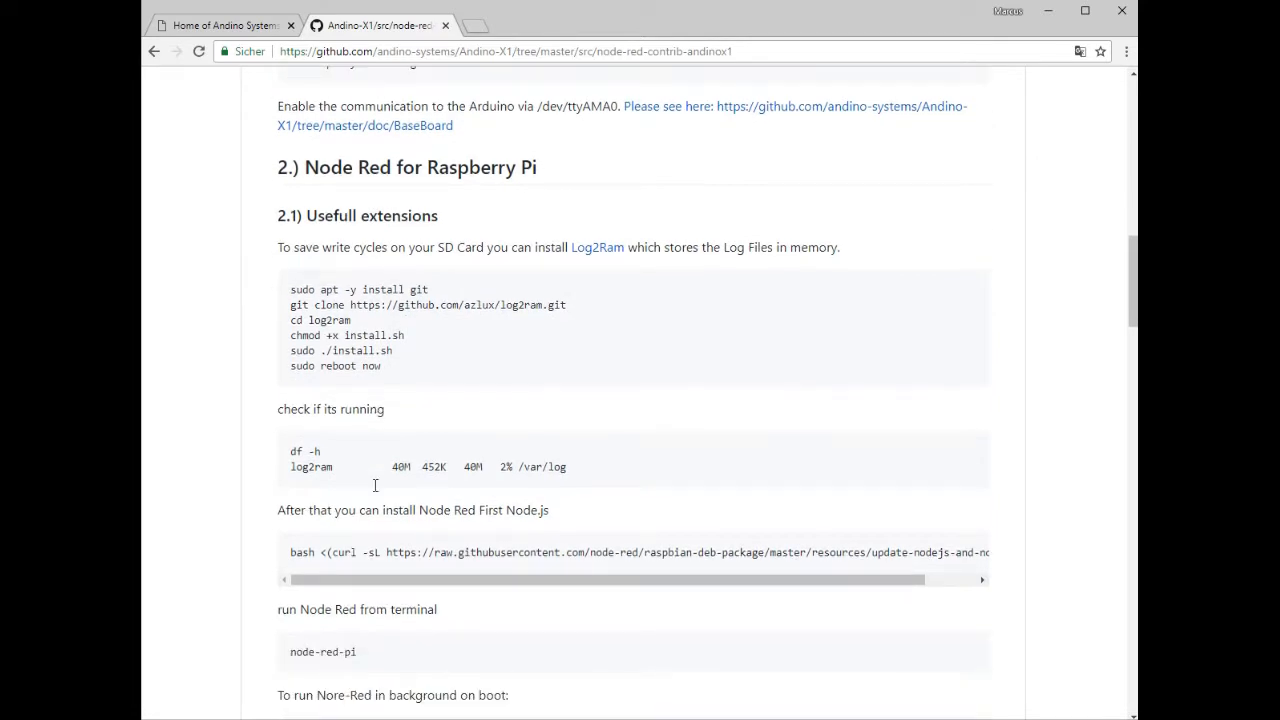
Copy the README's bash command for update-nodejs-and-nodered and run it in the Raspberry Pi terminal
scroll(375, 485, "down", 3)
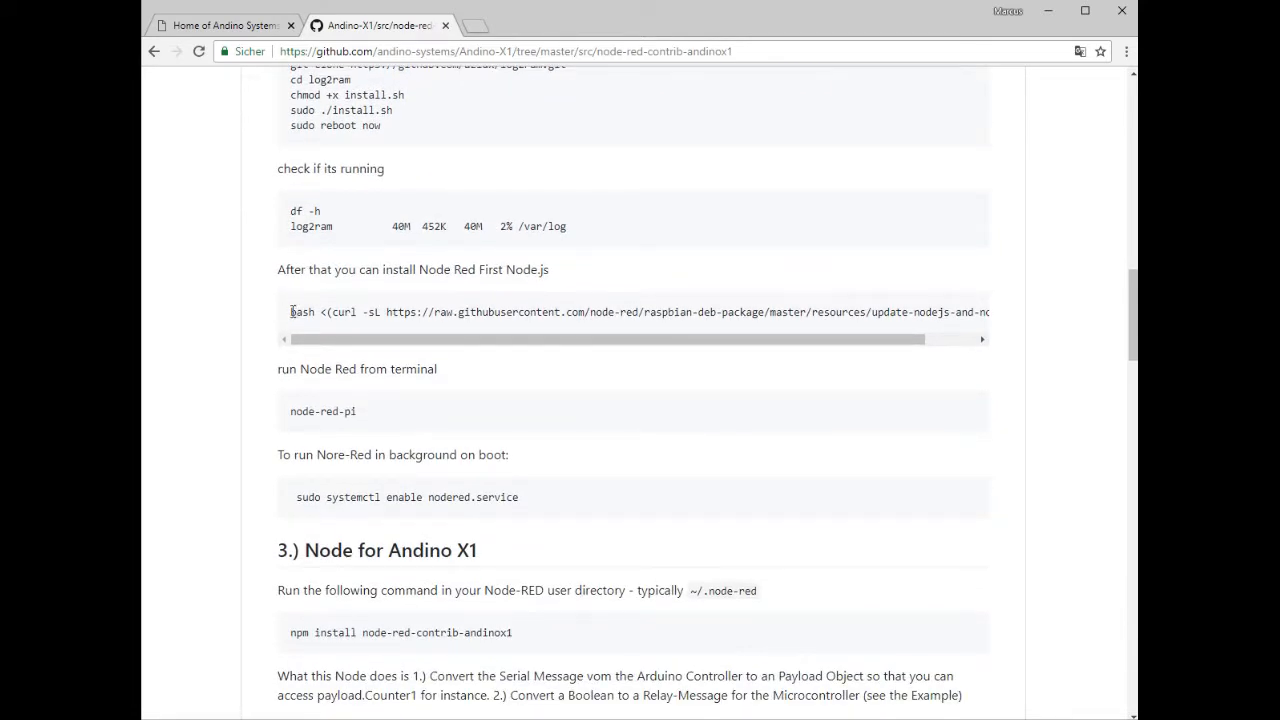
left_click_drag(288, 311, 1020, 320)
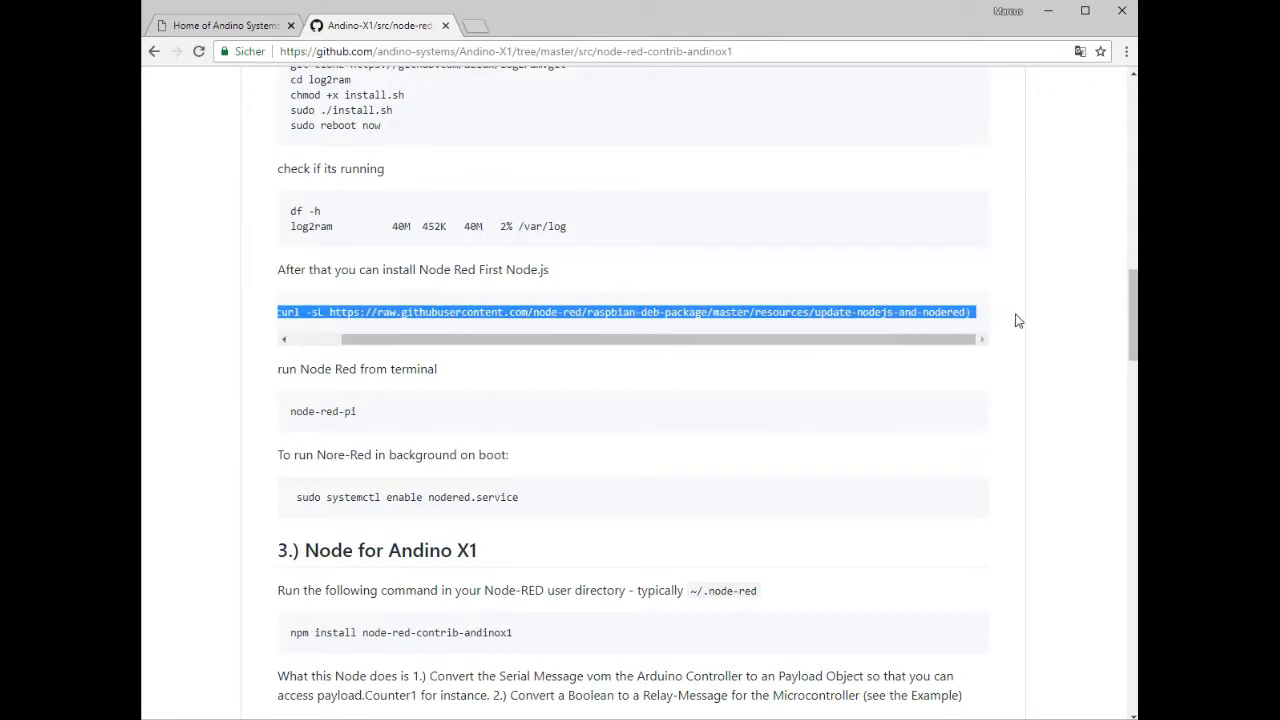
right_click(859, 312)
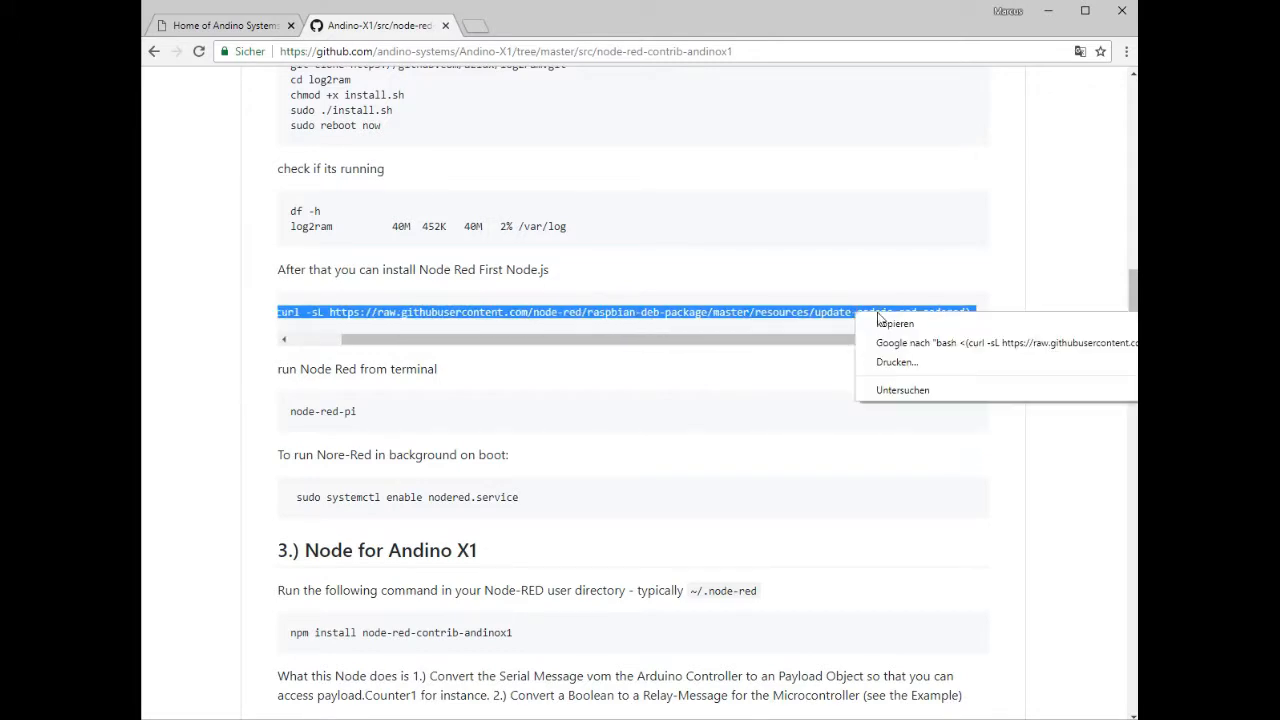
left_click(928, 325)
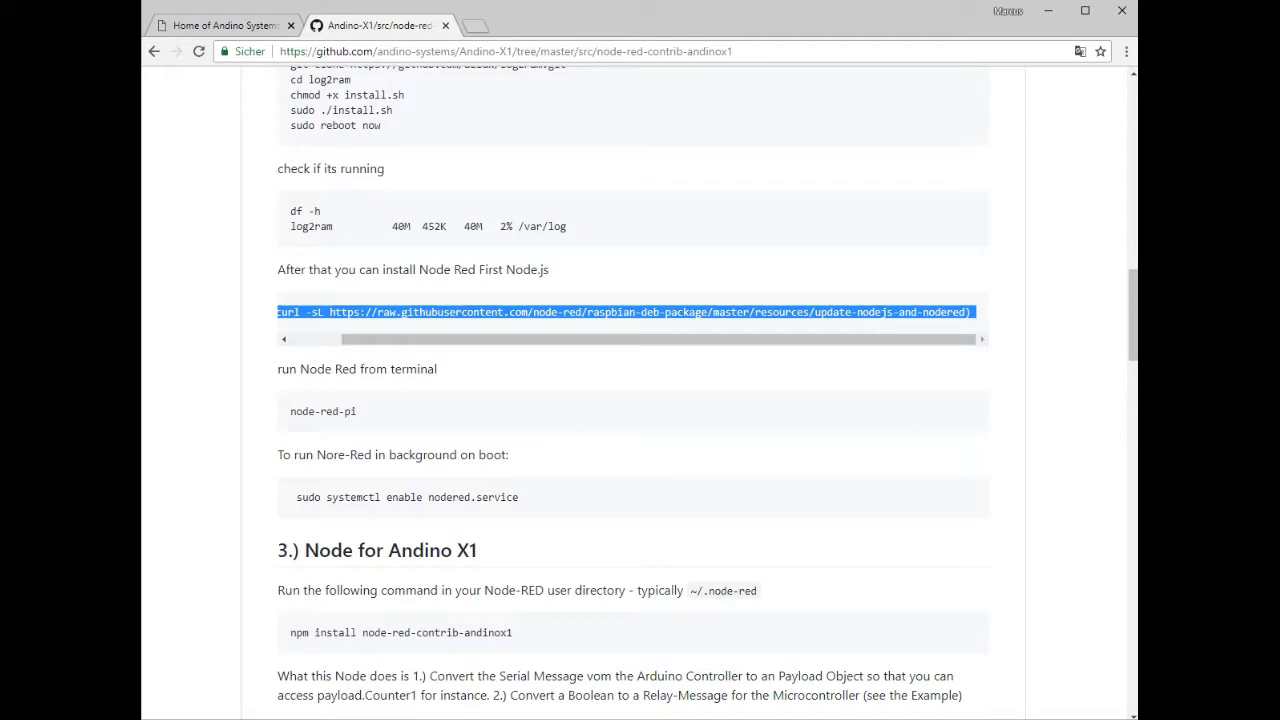
key("alt+Tab")
right_click(717, 298)
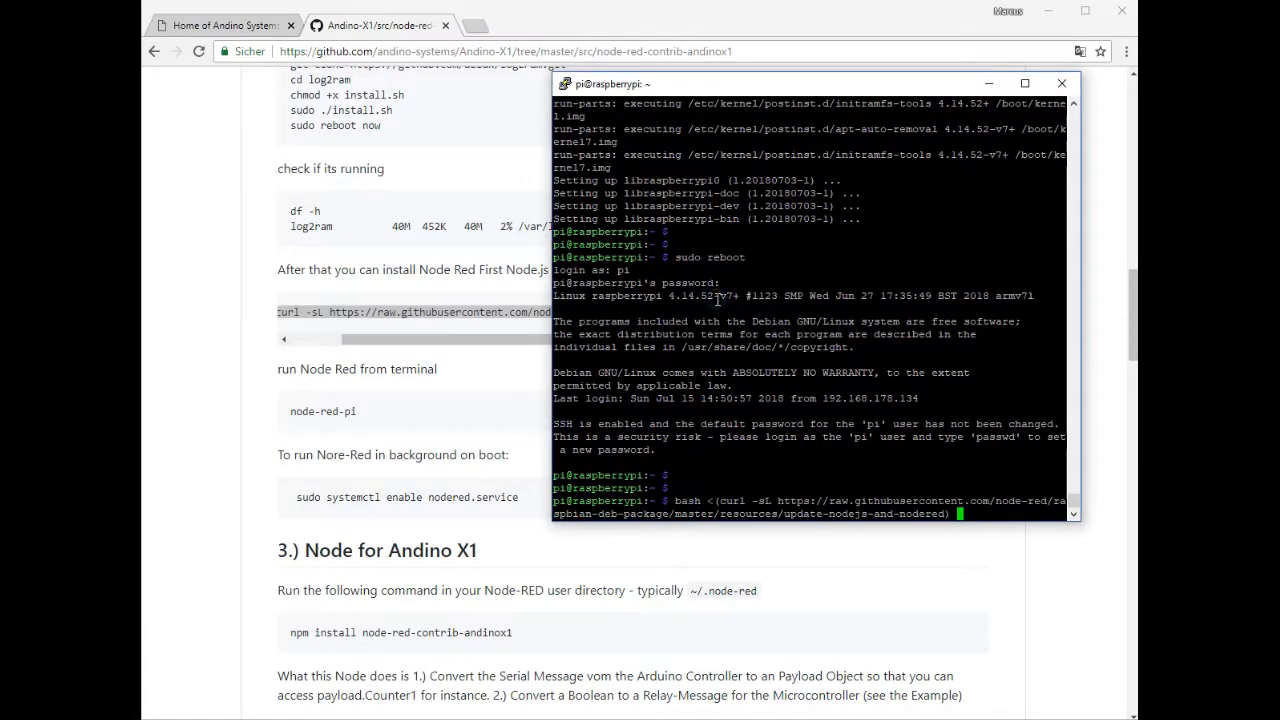
key("Return")
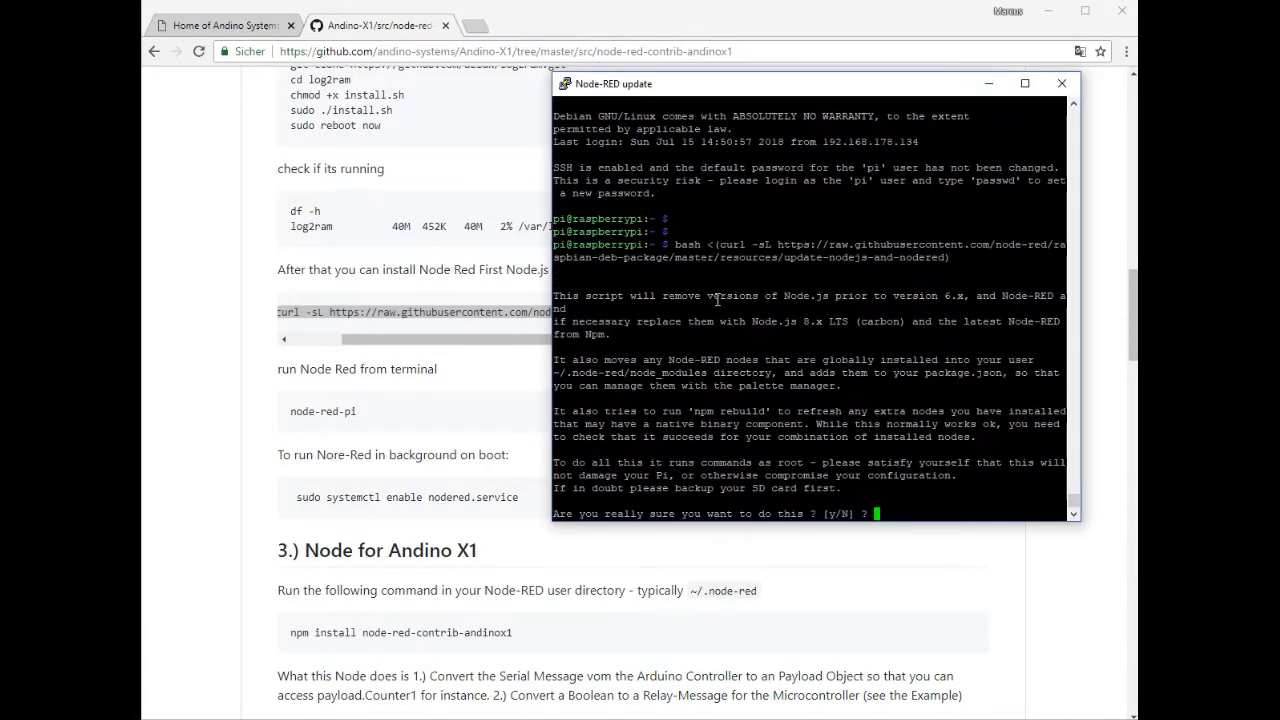
Answer Y to both installer questions, confirming the Node-RED update and the installation of the Pi-specific nodes
type("Y")
key("Return")
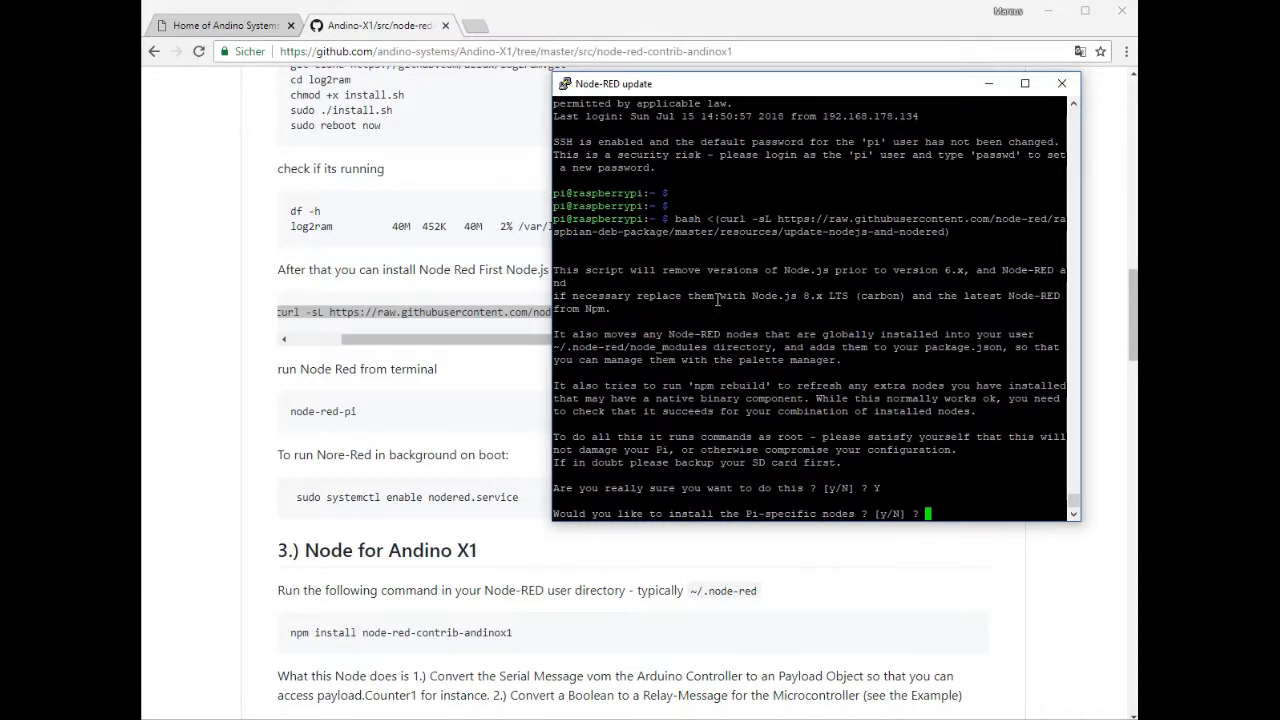
type("Y")
key("Return")
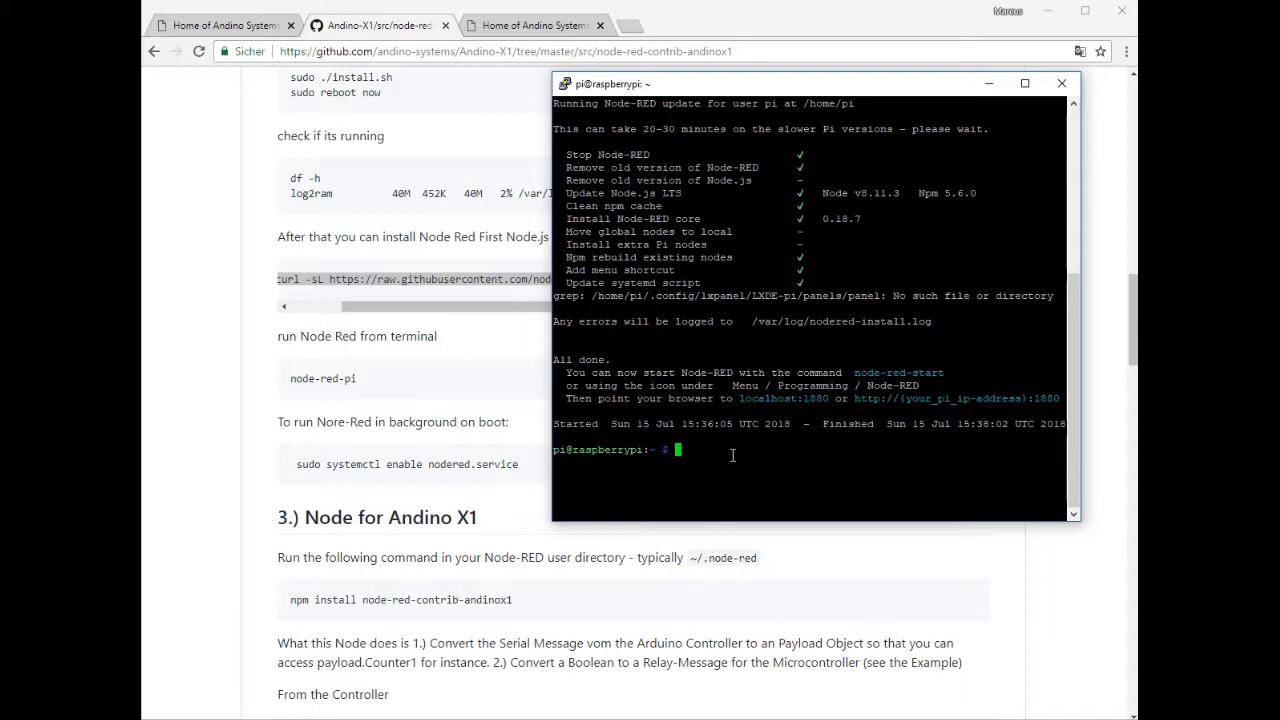
Change to the .node-red directory in the terminal
type("cd .node-red")
key("Return")
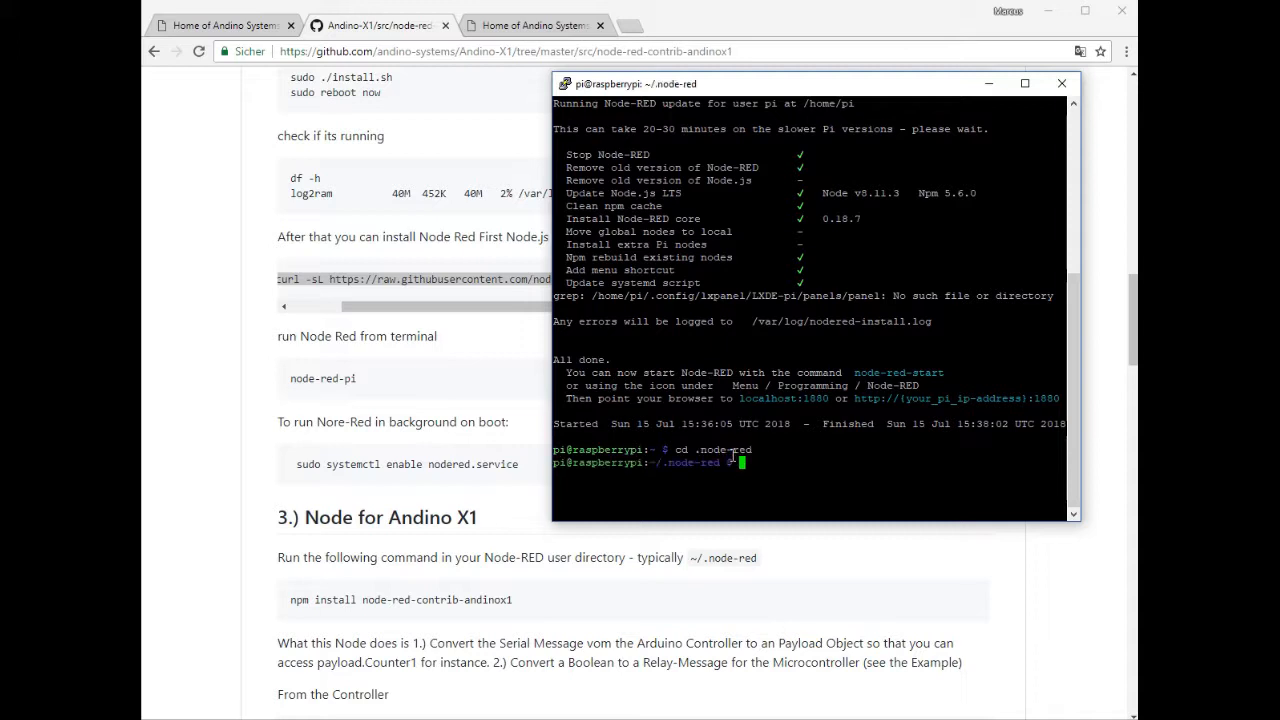
key("Return")
key("Return")
key("Return")
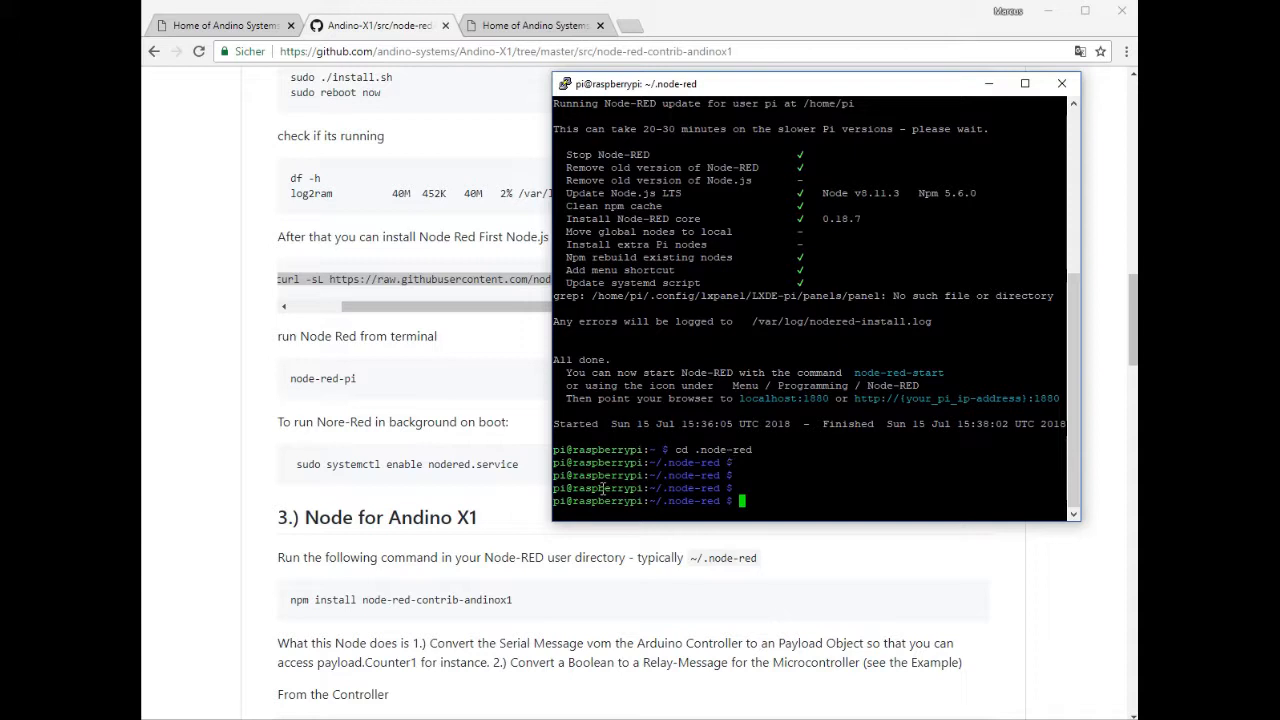
Copy "npm install node-red-contrib-andinox1" from the README and run it in the terminal
left_click_drag(287, 600, 527, 604)
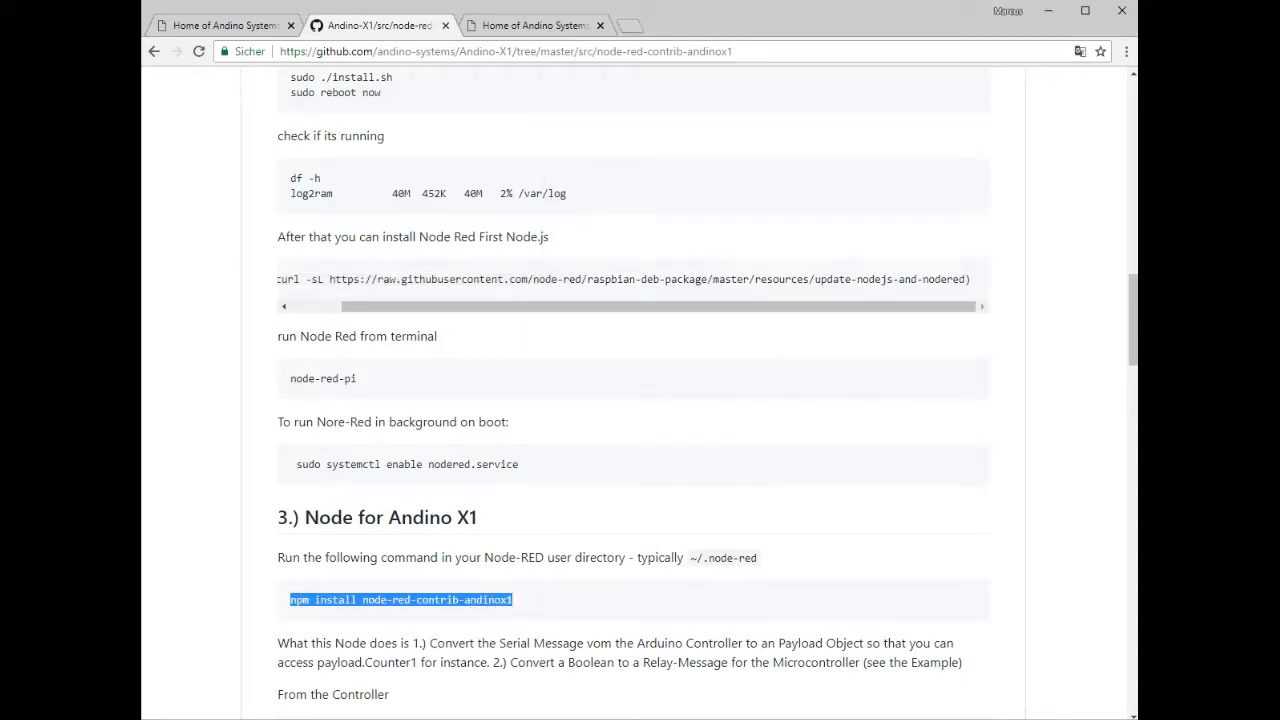
key("alt+Tab")
right_click(733, 443)
key("Return")
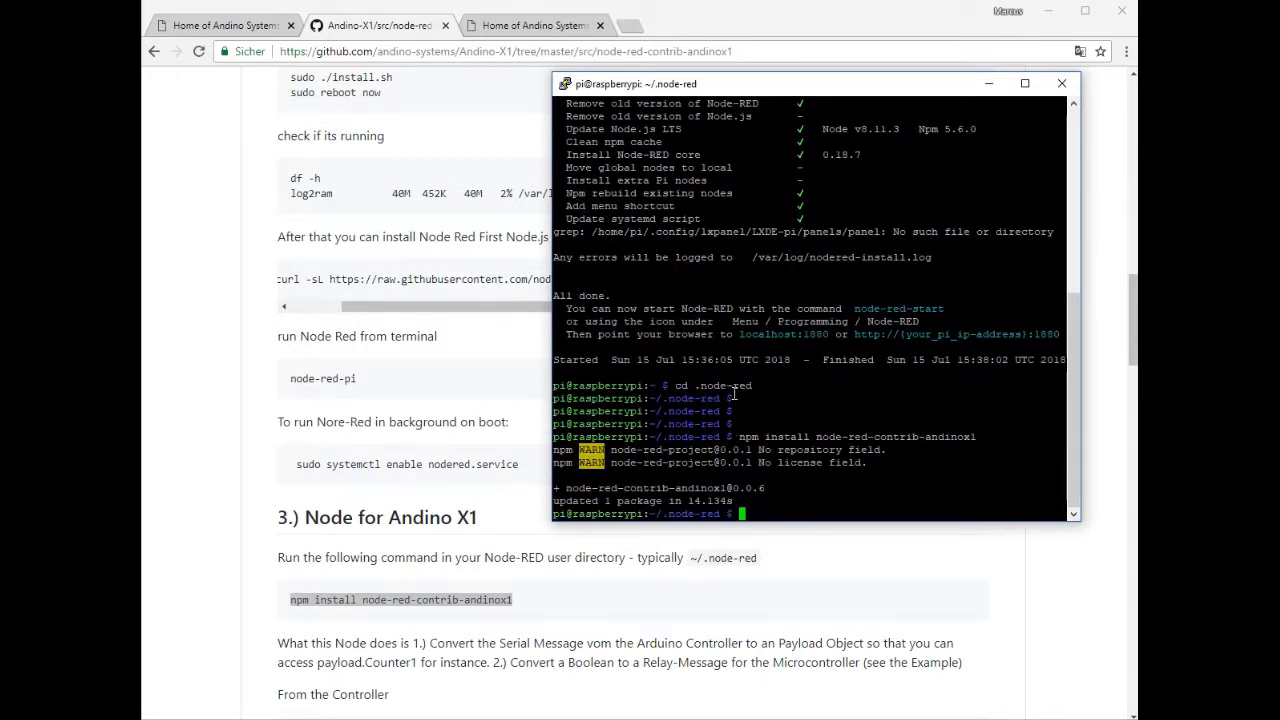
Start Node-RED by copying the node-red-start command from the installer output and running it
left_click_drag(855, 309, 942, 312)
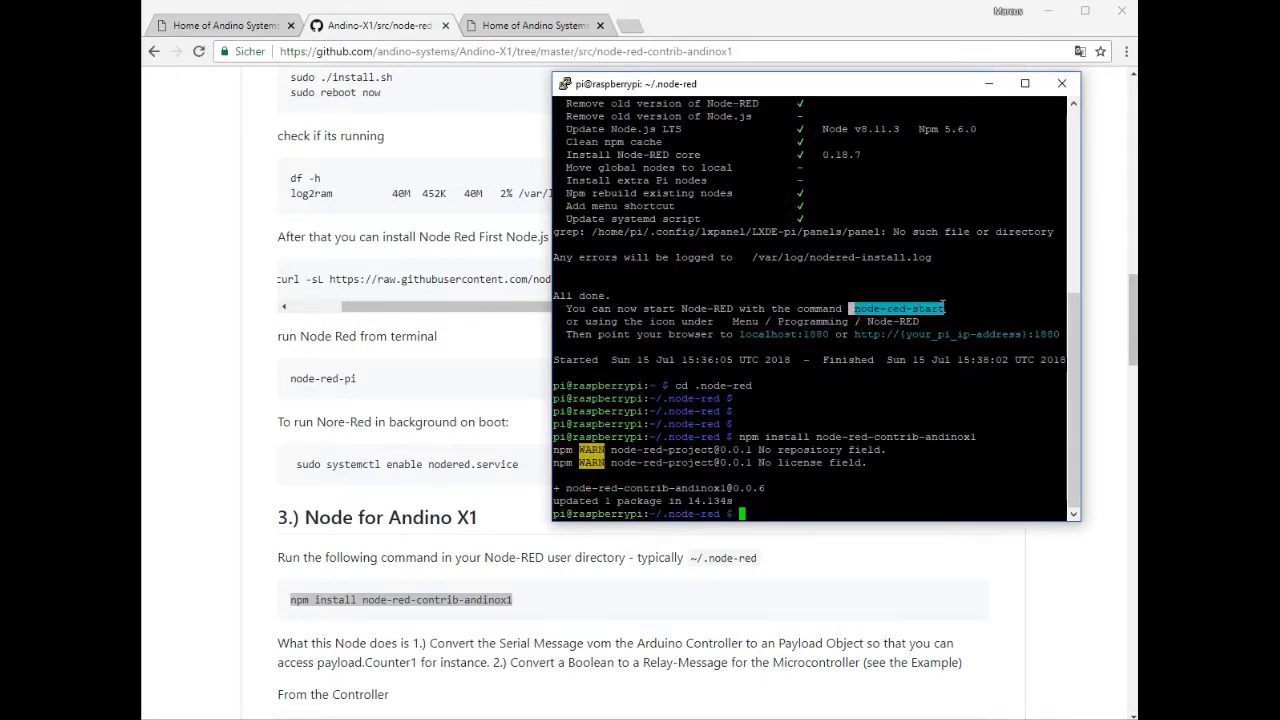
right_click(869, 318)
key("Return")
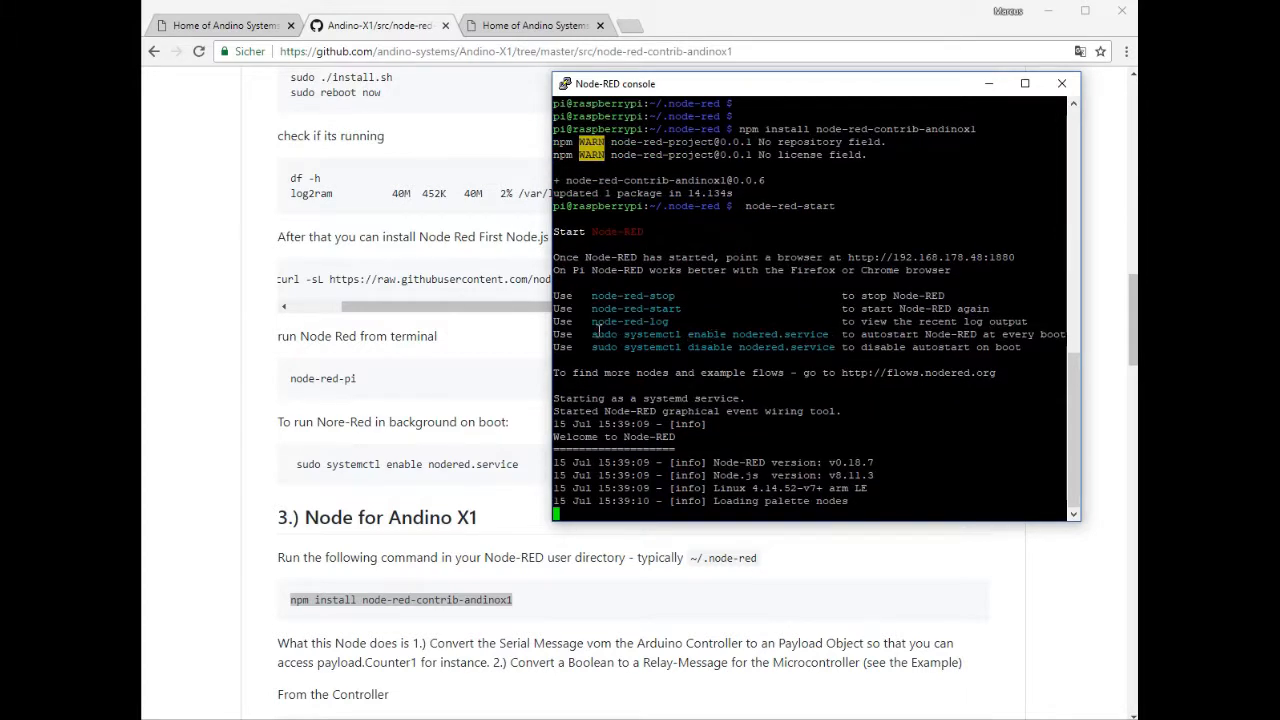
Examine the Node-RED console output for the autostart command, the server address and the startup log
left_click_drag(591, 330, 840, 321)
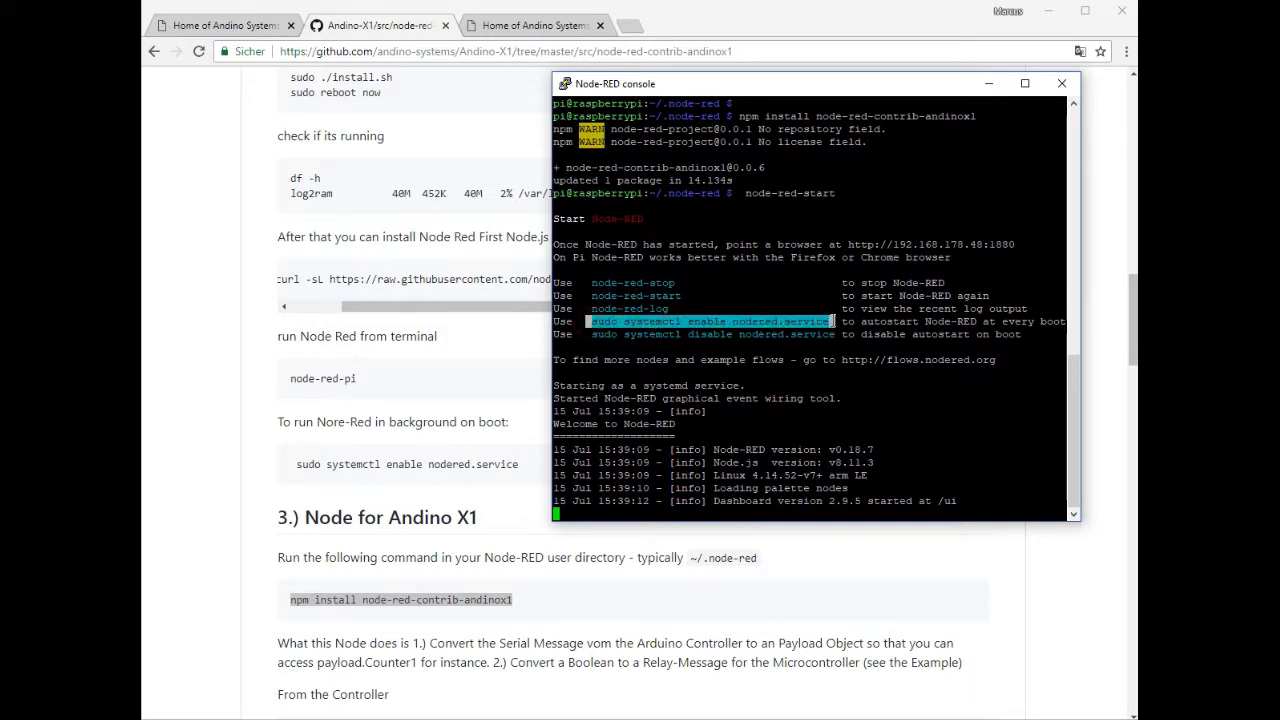
scroll(849, 320, "up", 15)
scroll(840, 335, "down", 10)
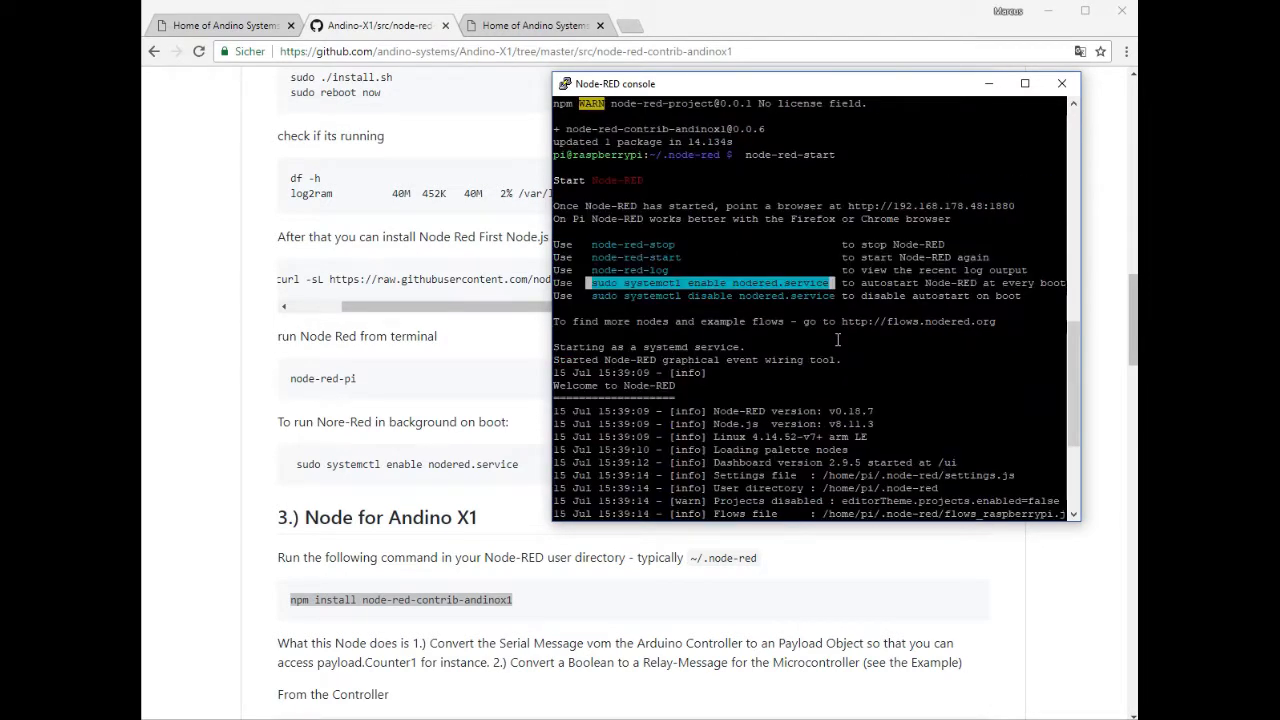
left_click(841, 283)
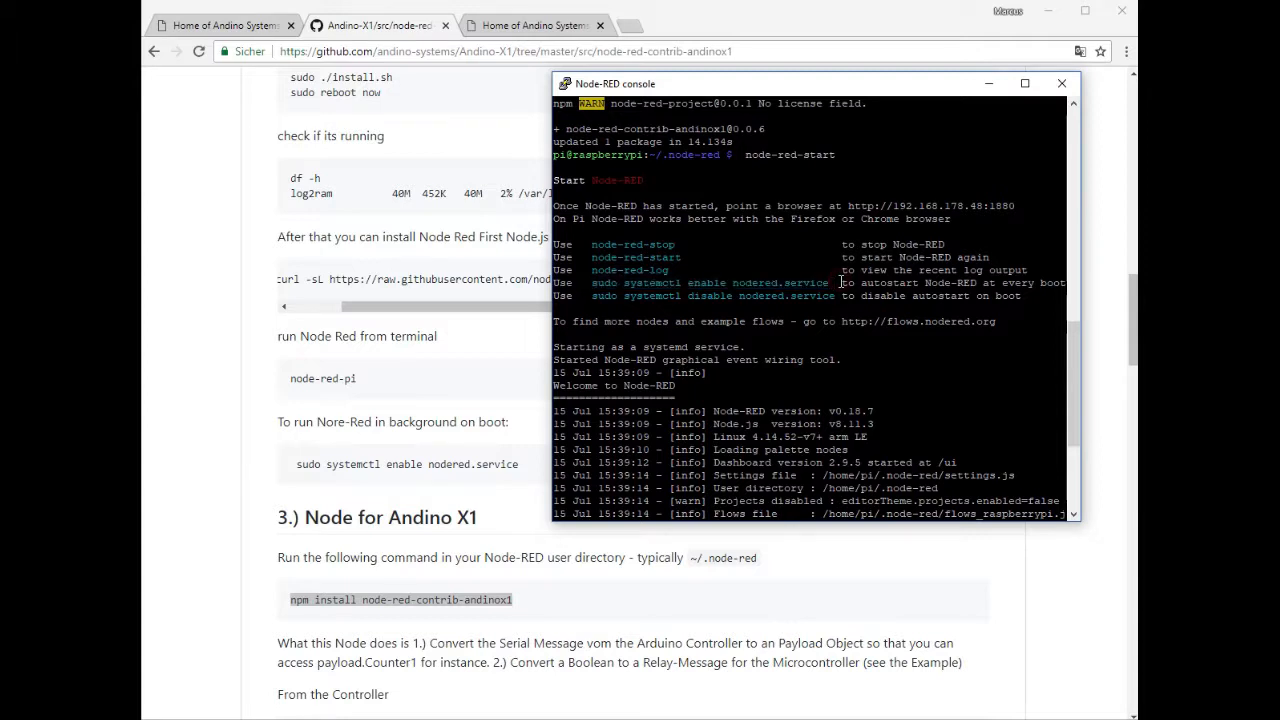
scroll(841, 283, "down", 5)
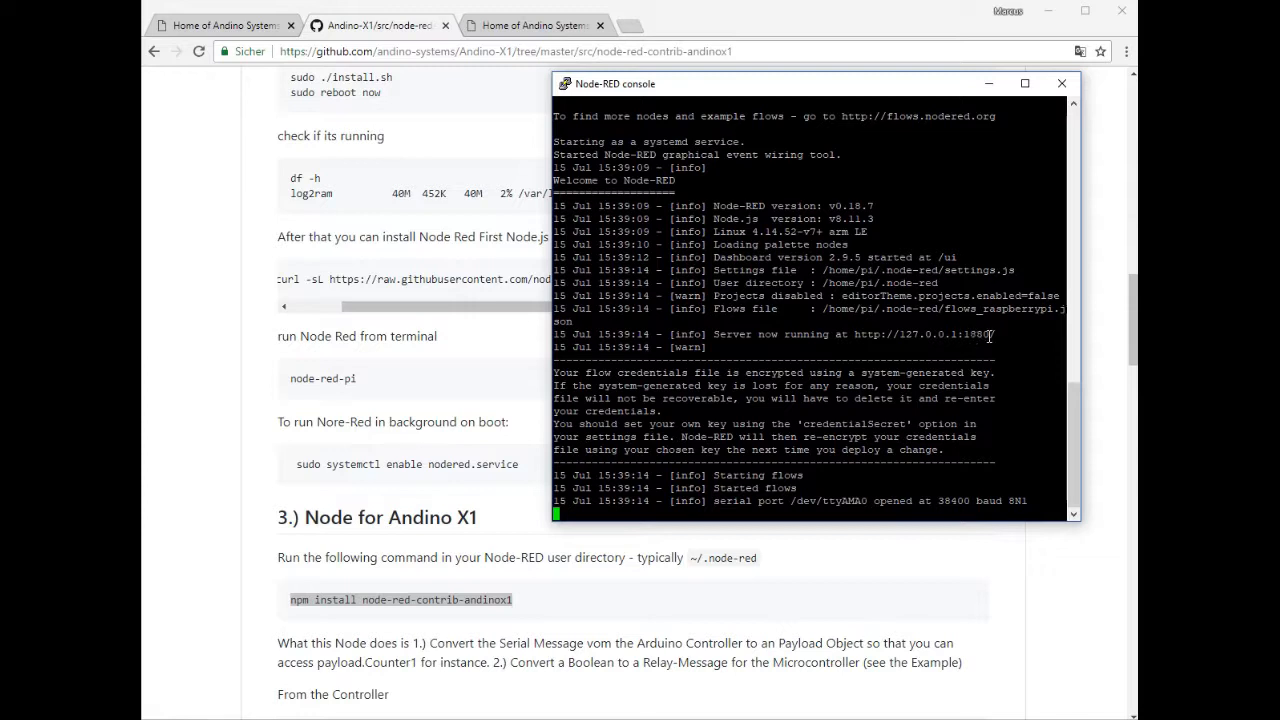
Switch to the browser's second Andino home page tab and load the Node-RED editor at raspberrypi:1880
left_click(525, 25)
left_click(463, 51)
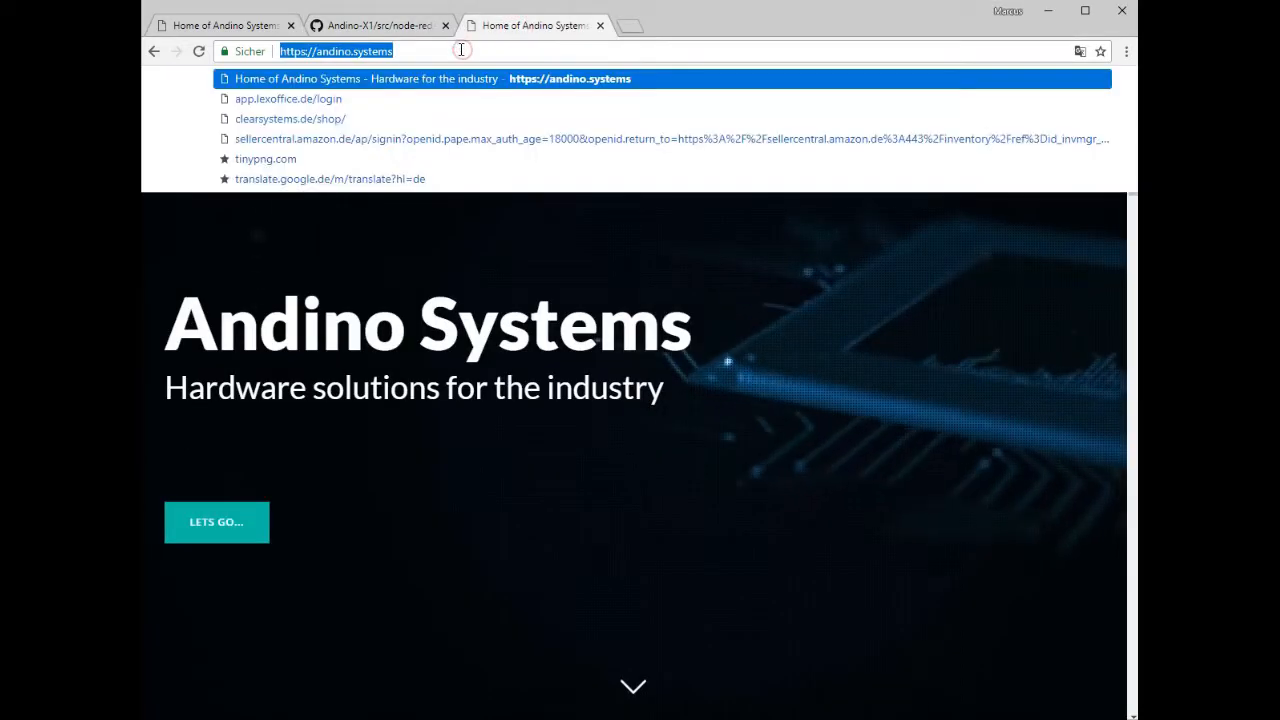
type("ras")
type("pberrypi:1880")
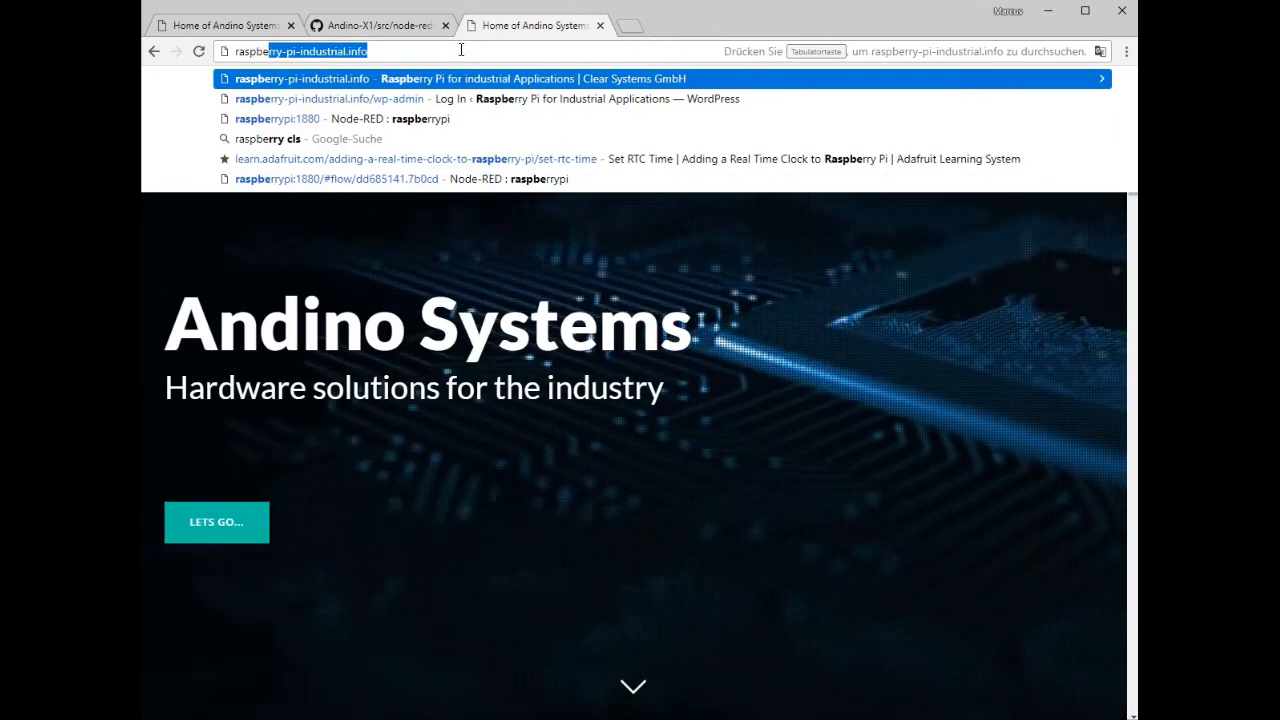
key("Return")
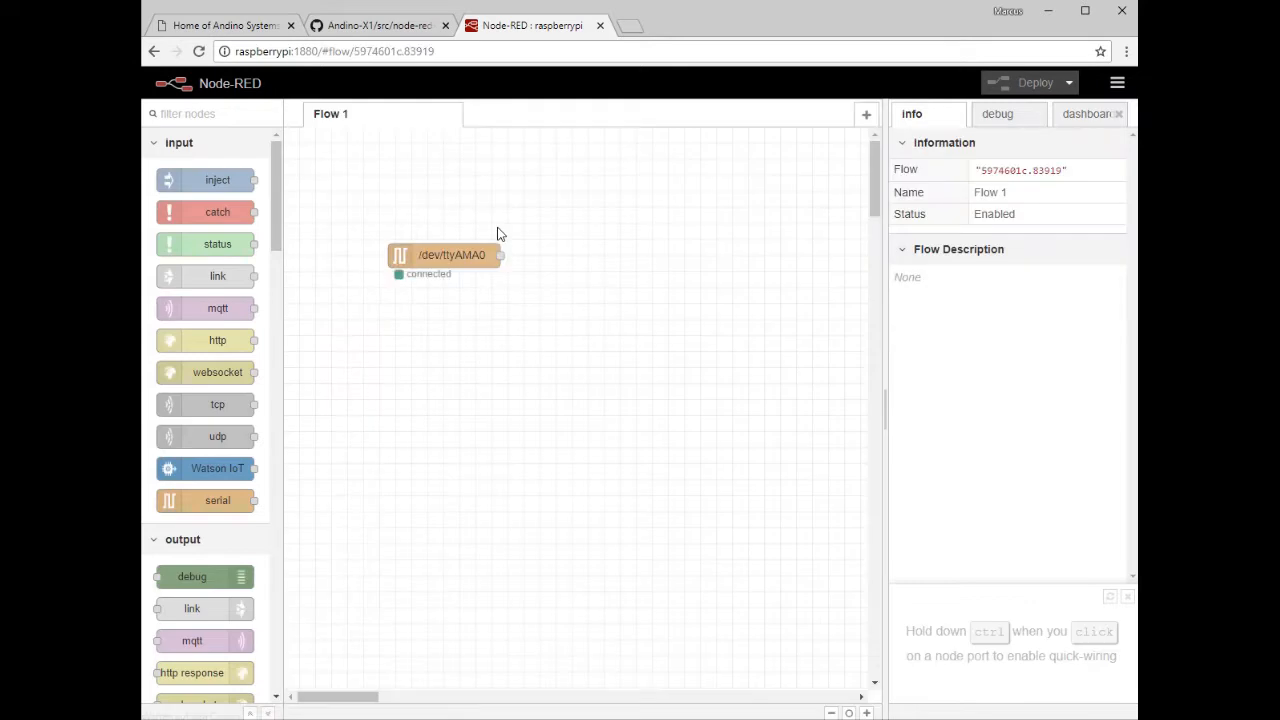
Delete the existing /dev/ttyAMA0 serial node from Flow 1
left_click(453, 255)
left_click_drag(453, 255, 436, 260)
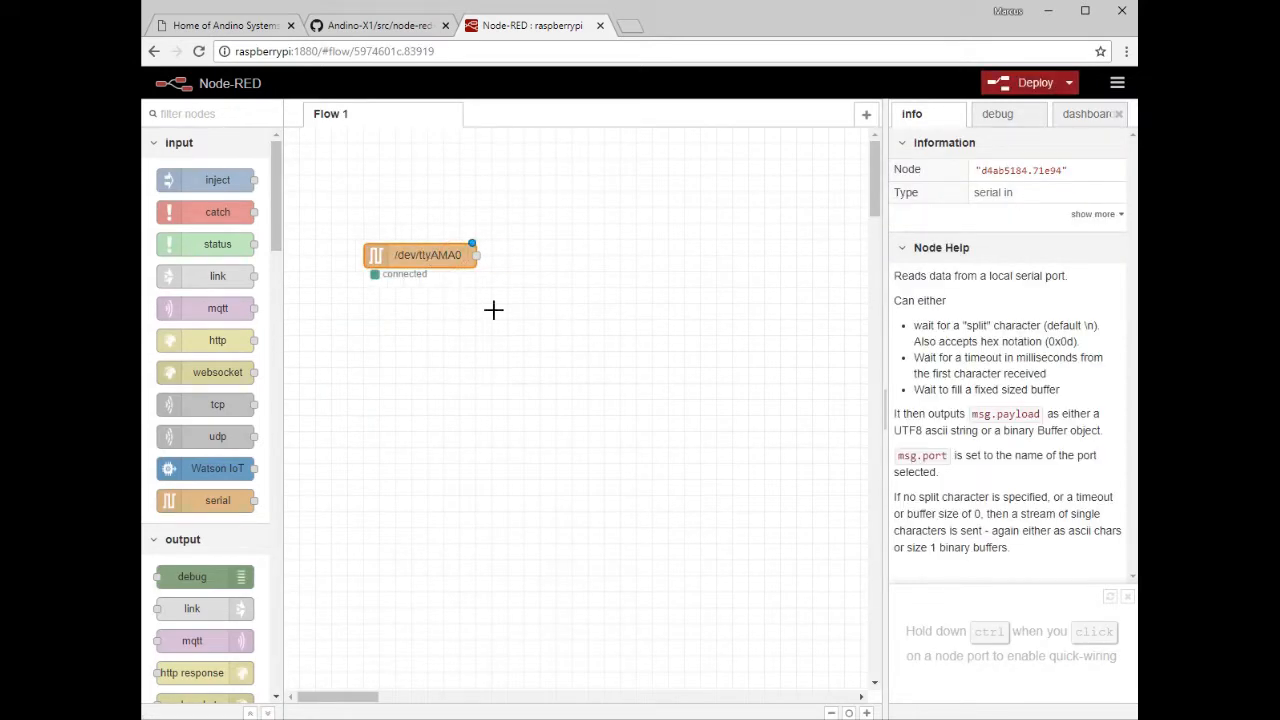
key("Delete")
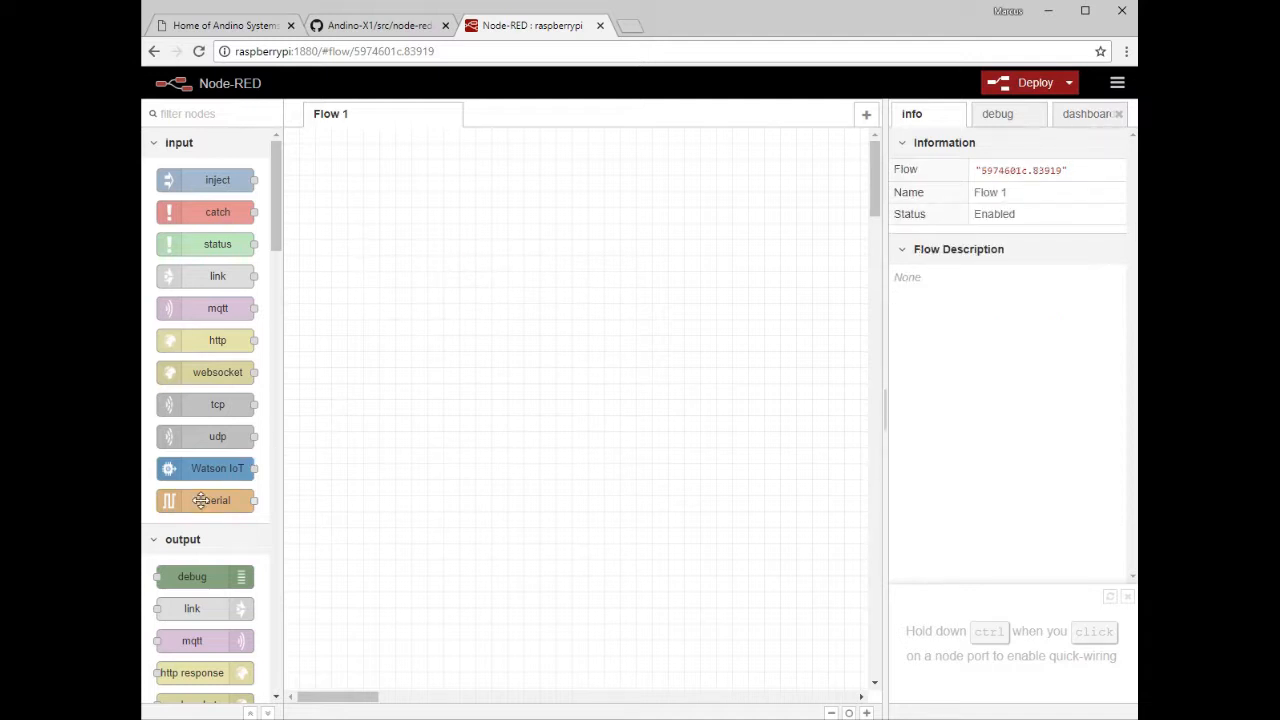
Add a serial input node to Flow 1 and set its serial port to /dev/ttyAMA0
left_click_drag(200, 505, 421, 330)
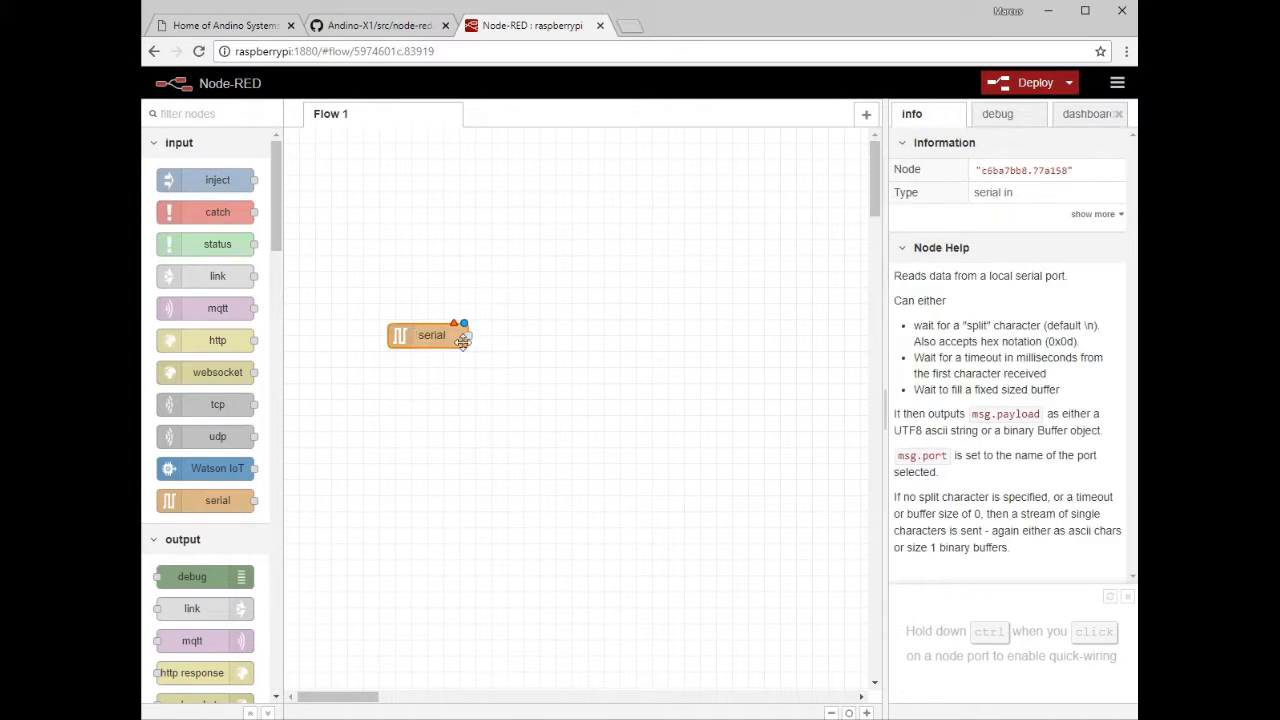
double_click(433, 335)
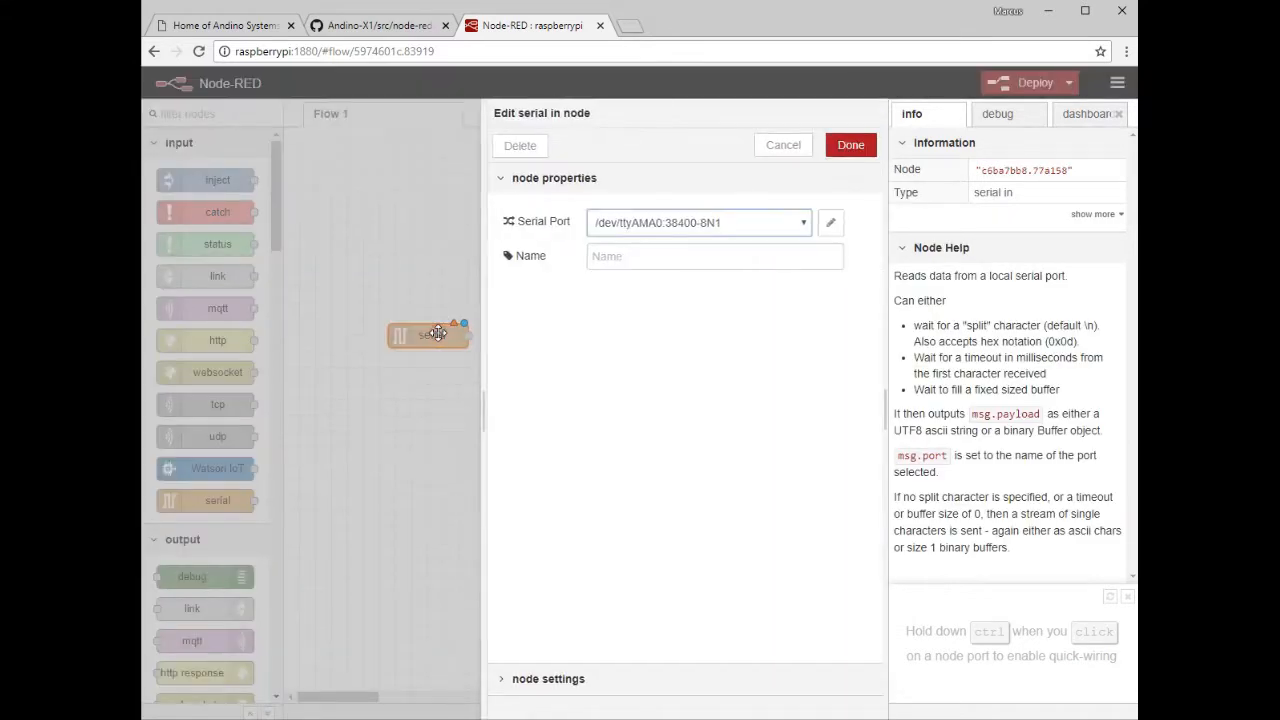
left_click(826, 228)
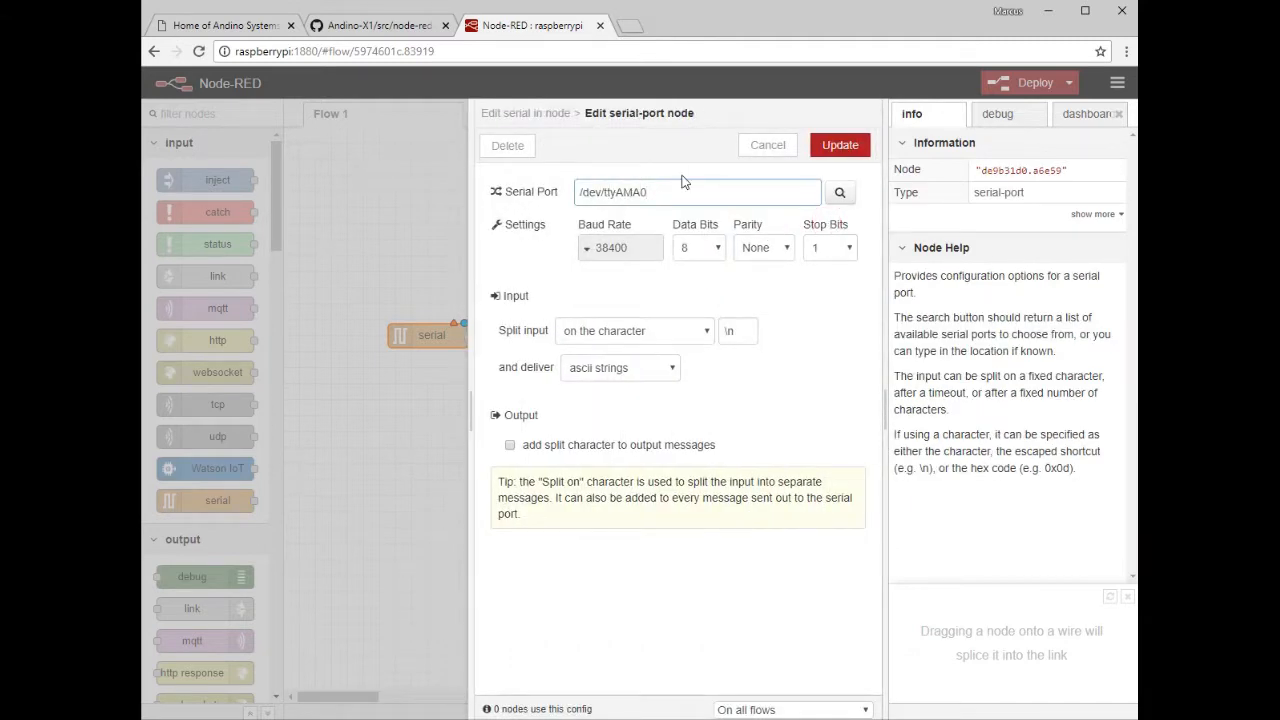
left_click(839, 192)
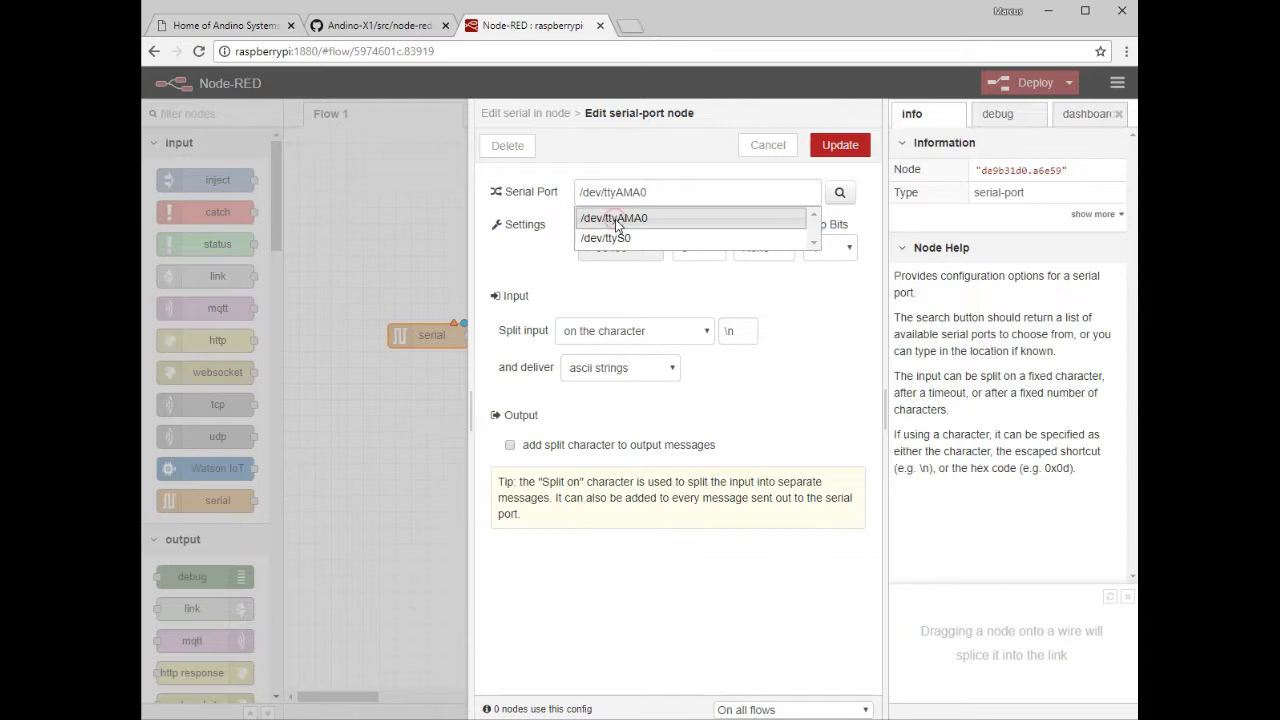
left_click(617, 218)
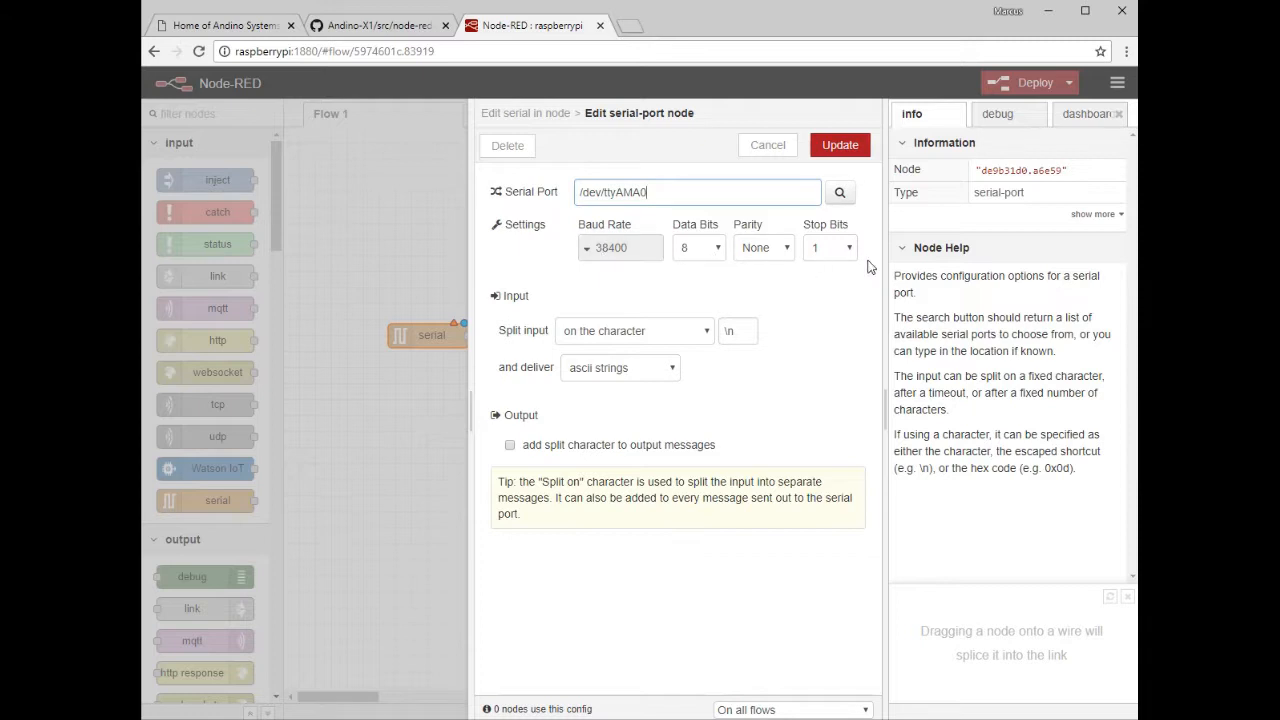
left_click(836, 147)
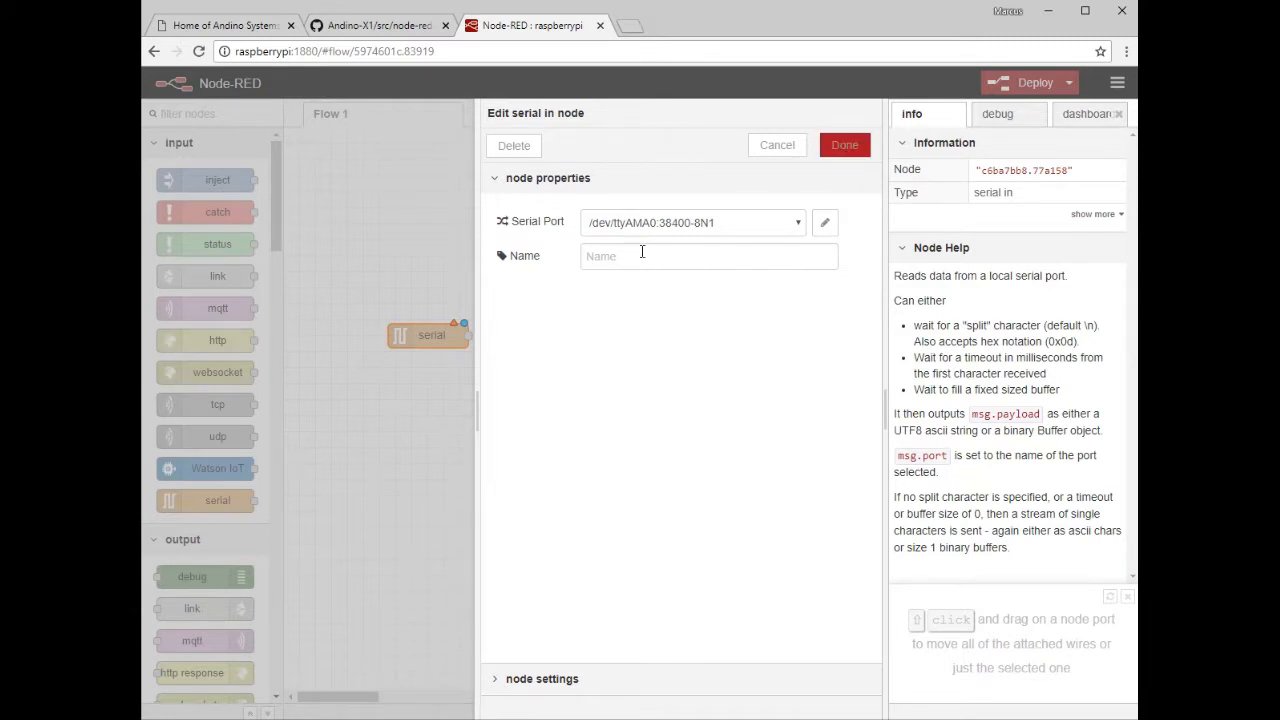
left_click(842, 144)
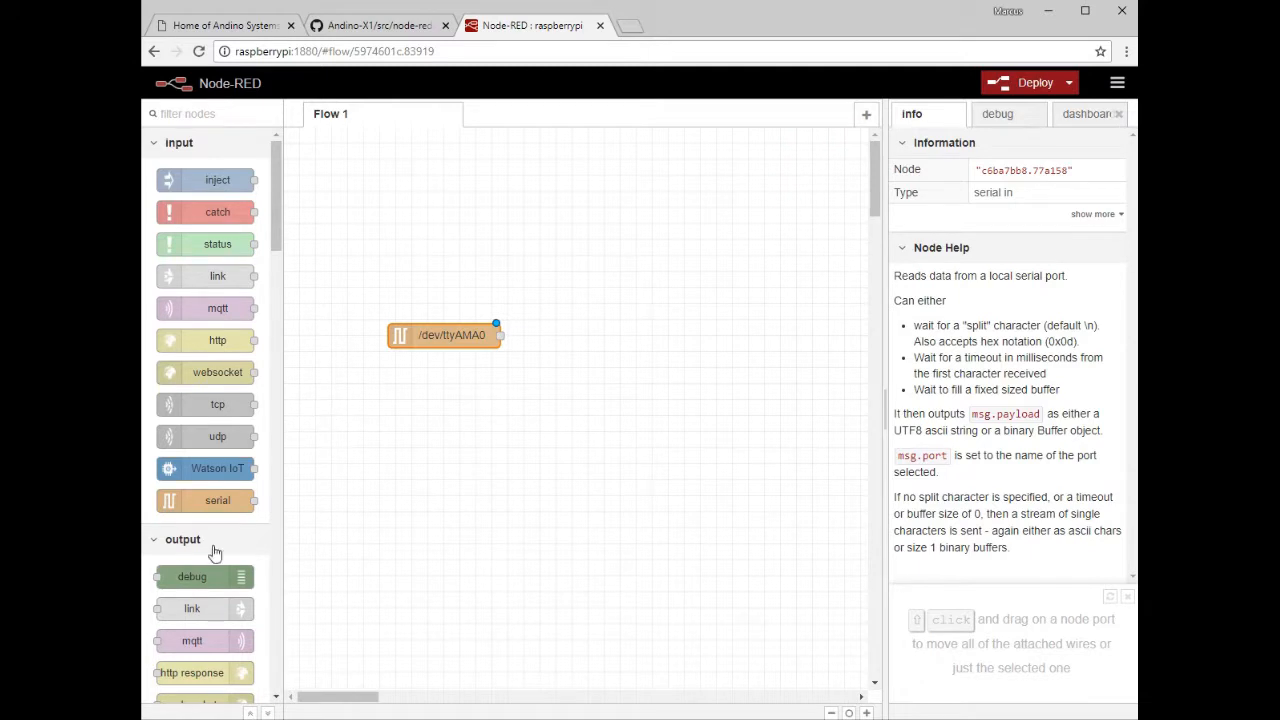
Wire a debug node to the /dev/ttyAMA0 node's output and deploy the flow to view its debug messages
left_click_drag(197, 576, 604, 320)
left_click_drag(498, 335, 550, 320)
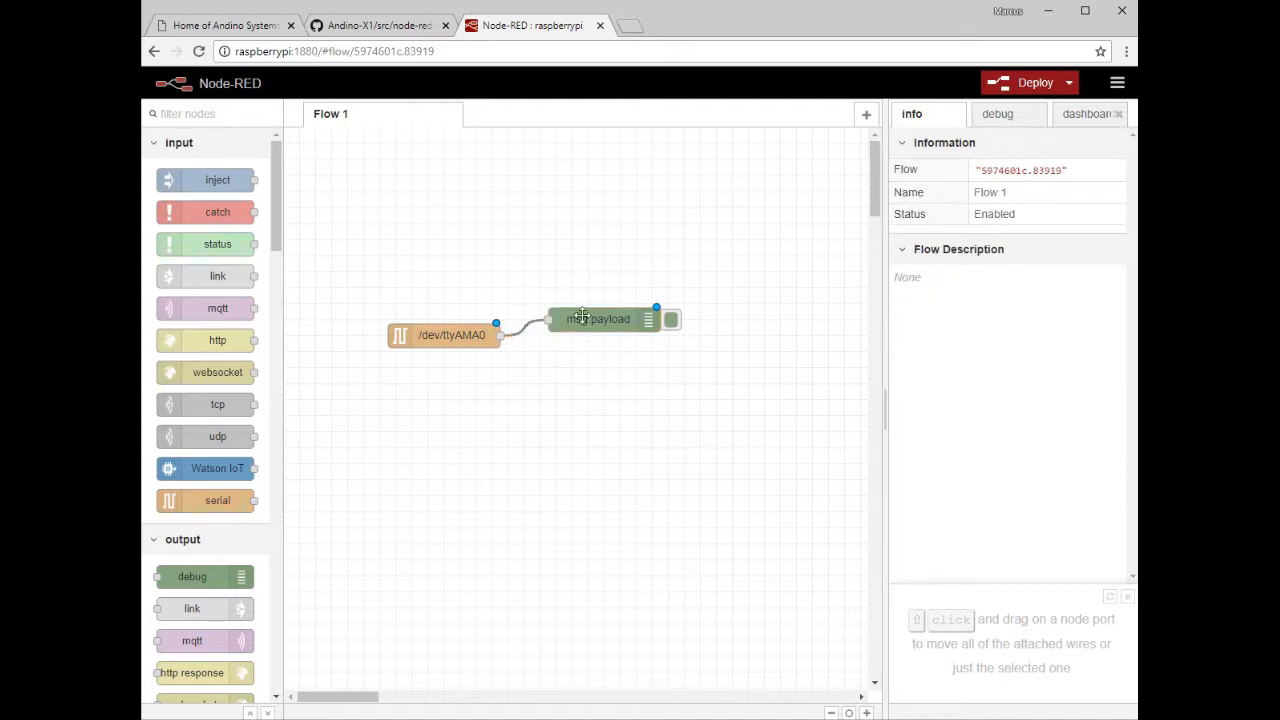
left_click(1018, 86)
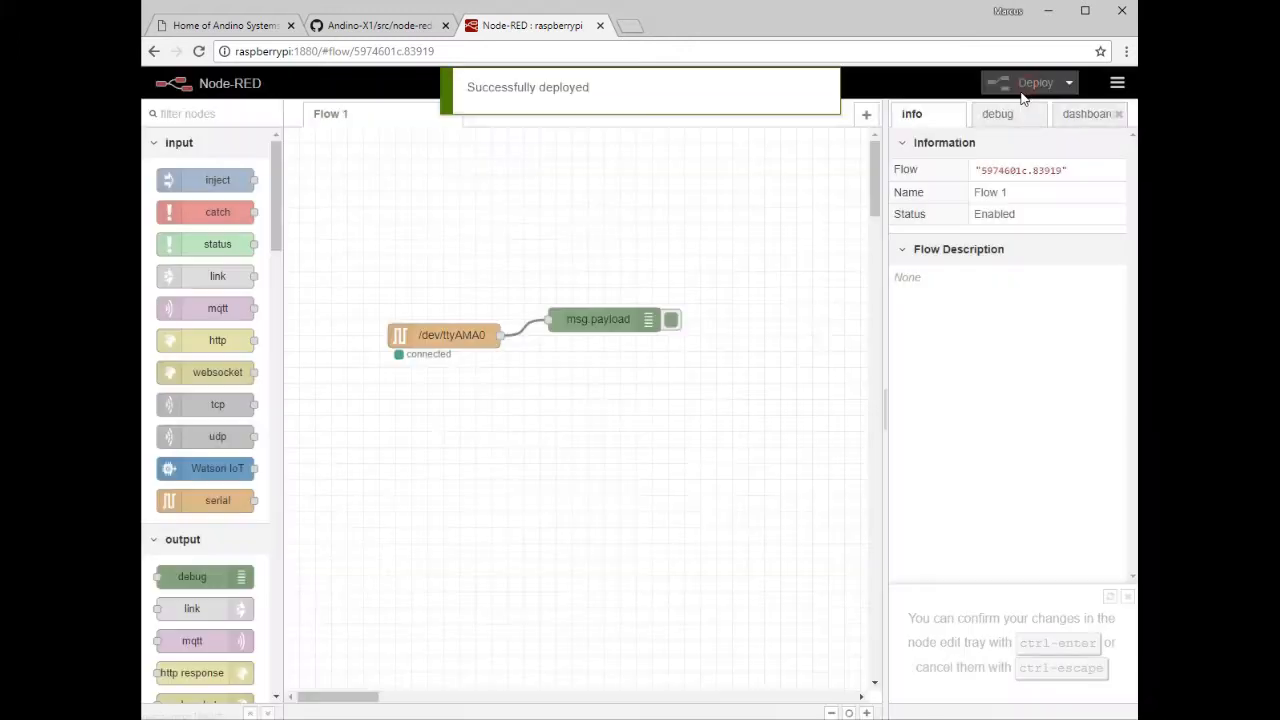
left_click(1000, 117)
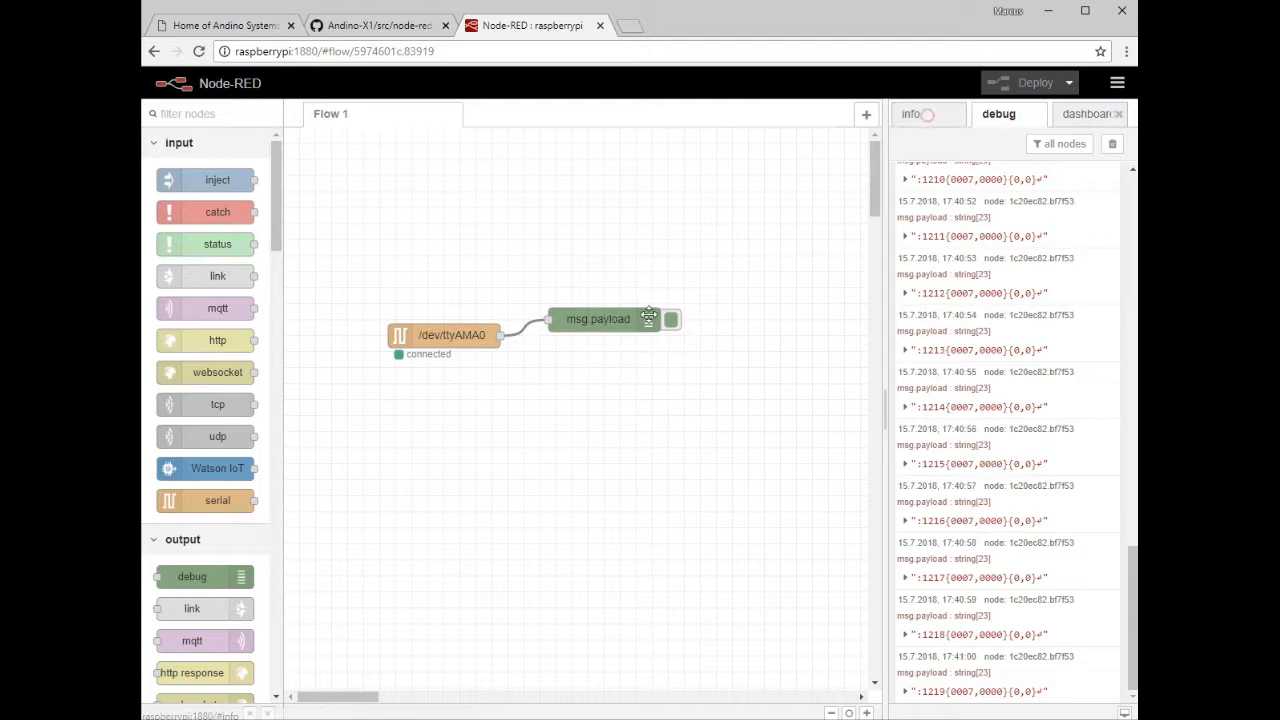
Replace the msg.payload debug node with an AndinoX1 function node wired to the /dev/ttyAMA0 node's output
key("Delete")
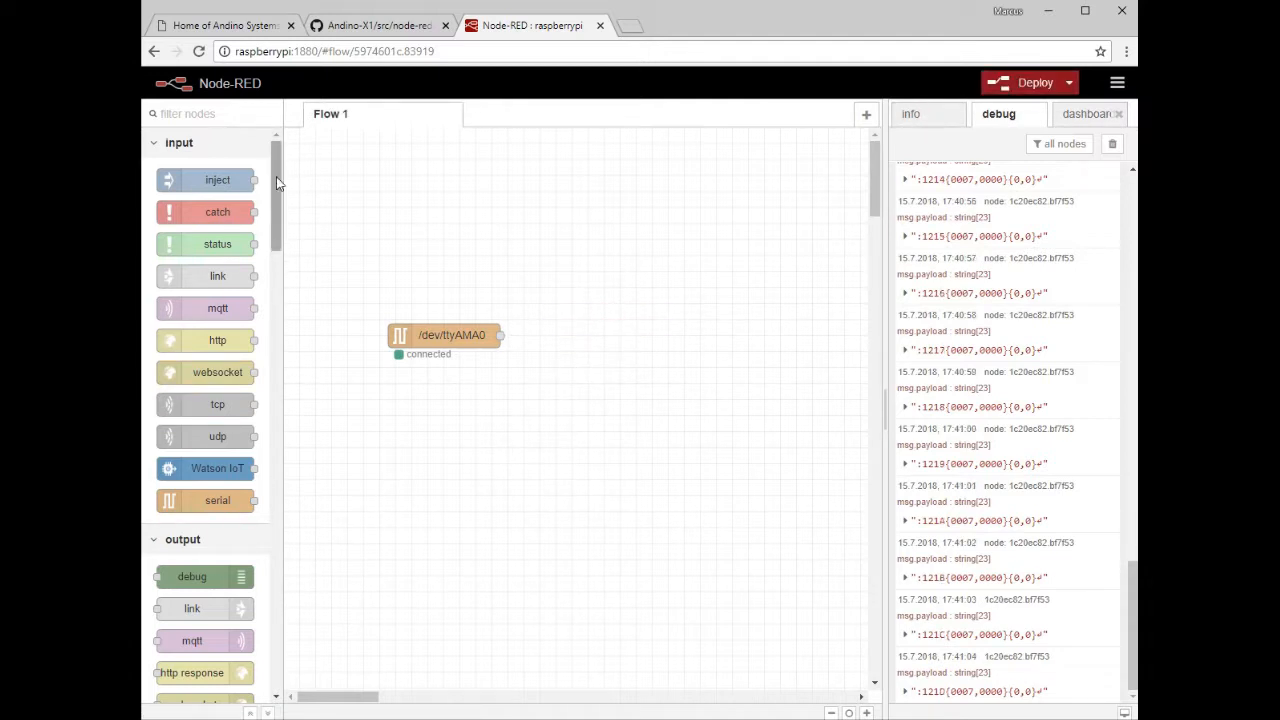
left_click_drag(276, 176, 277, 262)
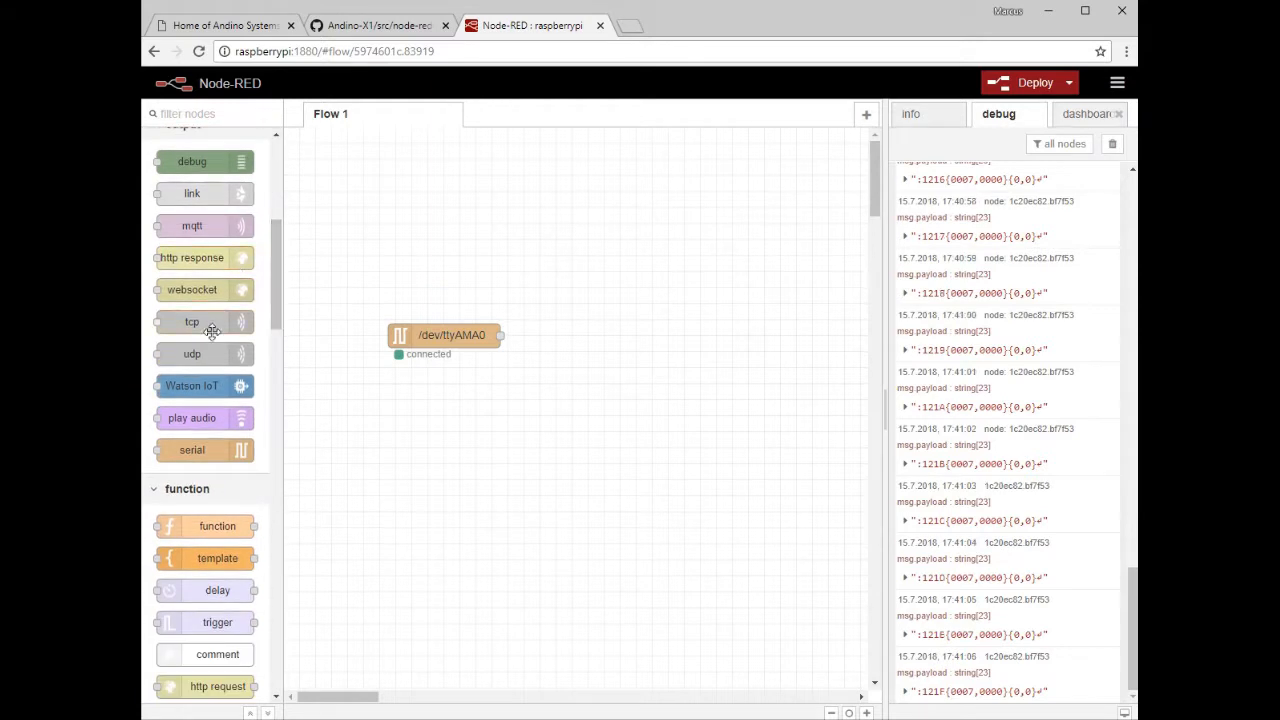
scroll(209, 336, "down", 4)
scroll(211, 347, "down", 5)
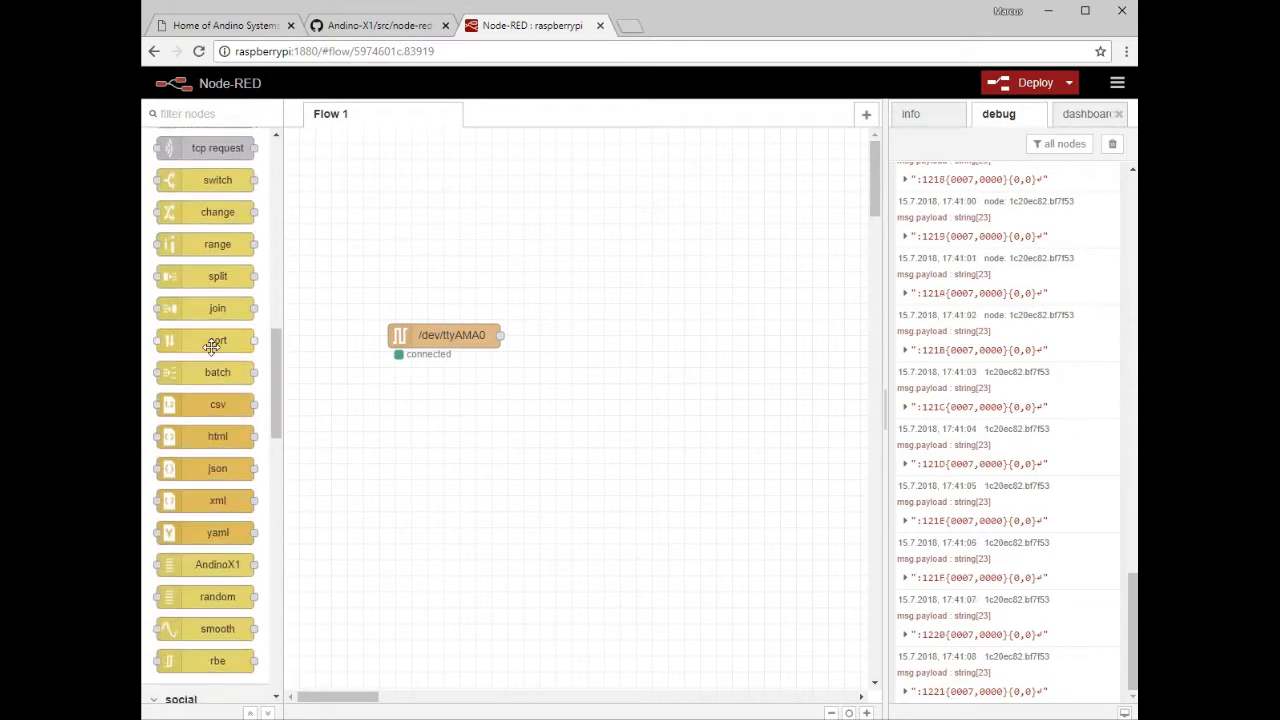
left_click_drag(218, 340, 620, 304)
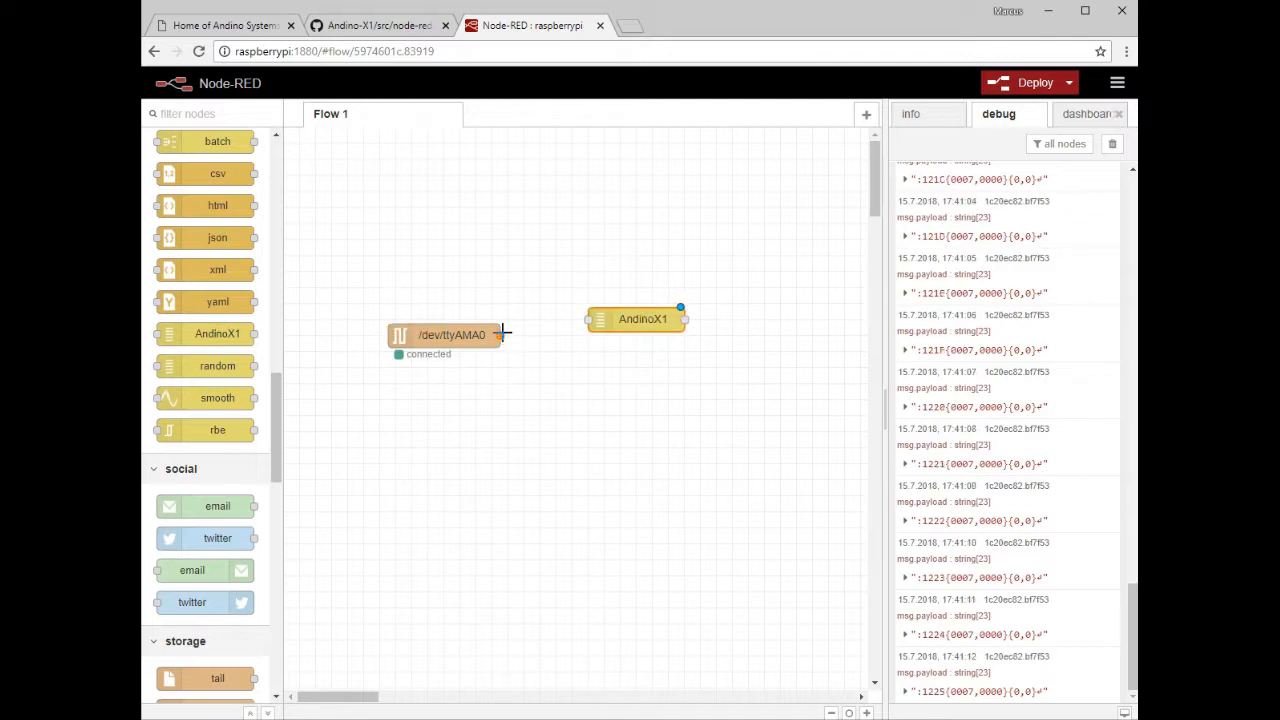
left_click_drag(503, 333, 590, 319)
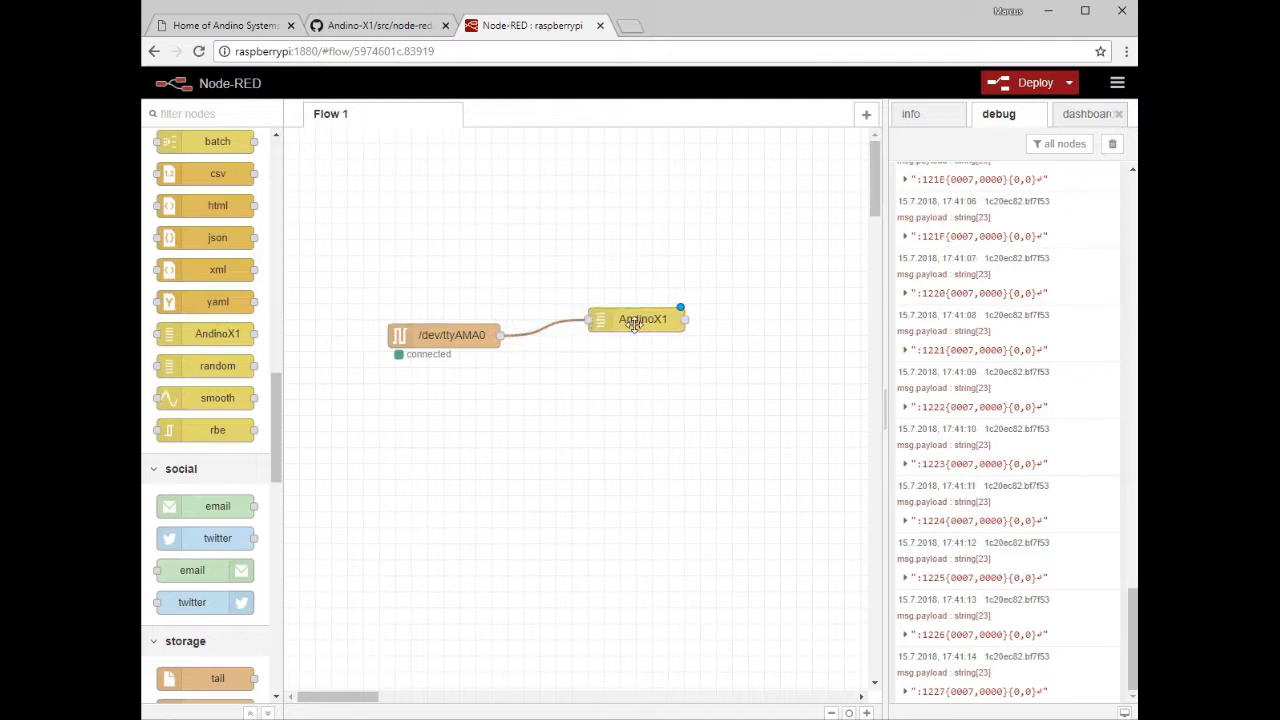
Set the AndinoX1 node's type to Events and name it "Andino X1 - Eventparser"
double_click(633, 322)
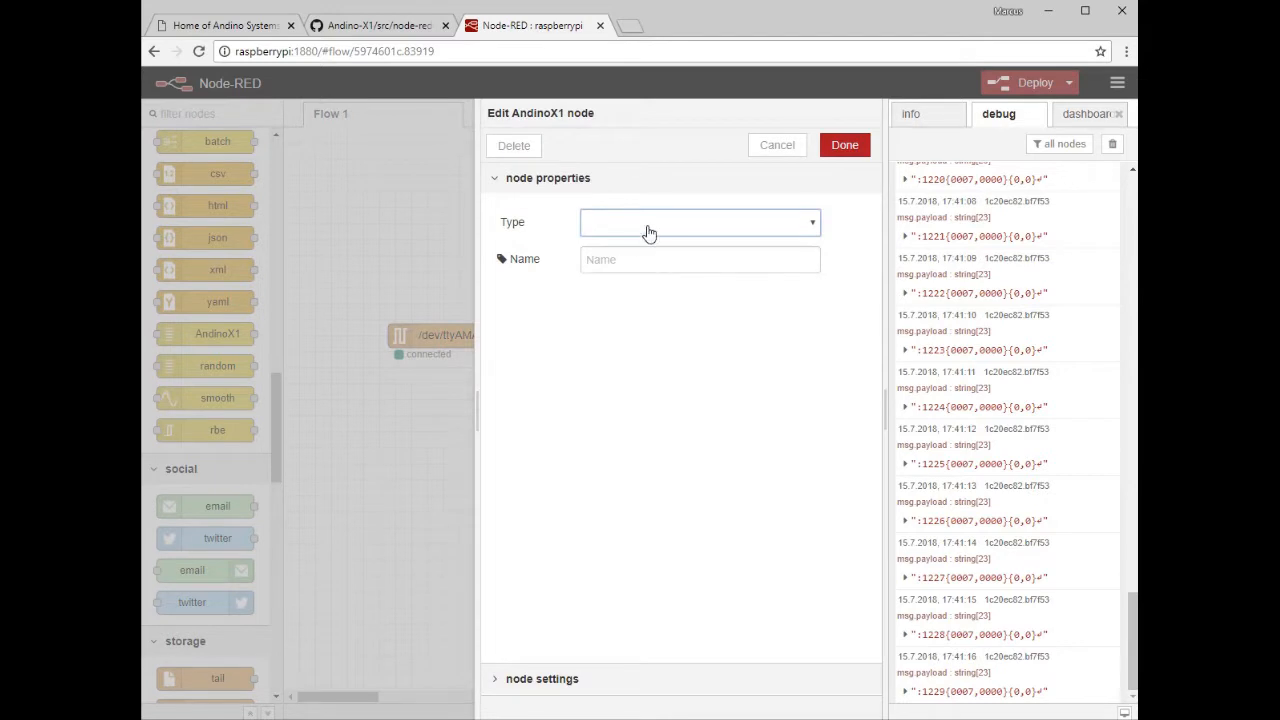
left_click(690, 226)
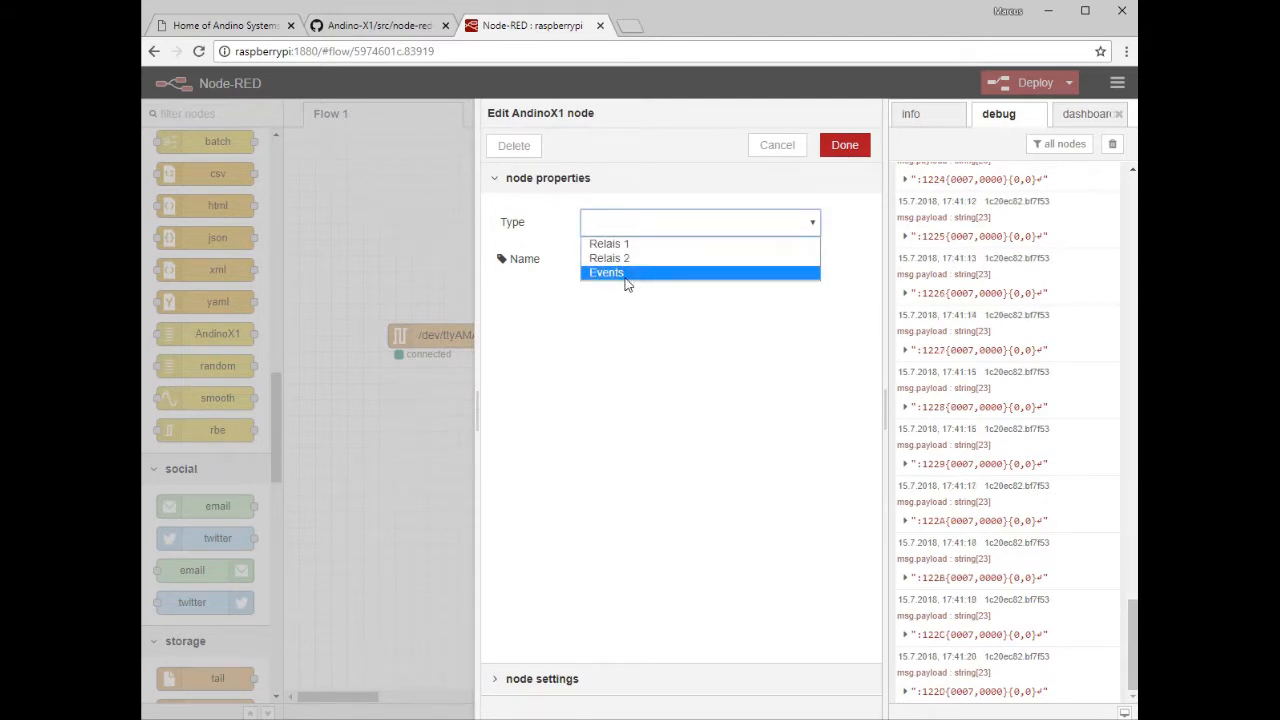
left_click(627, 274)
left_click(628, 264)
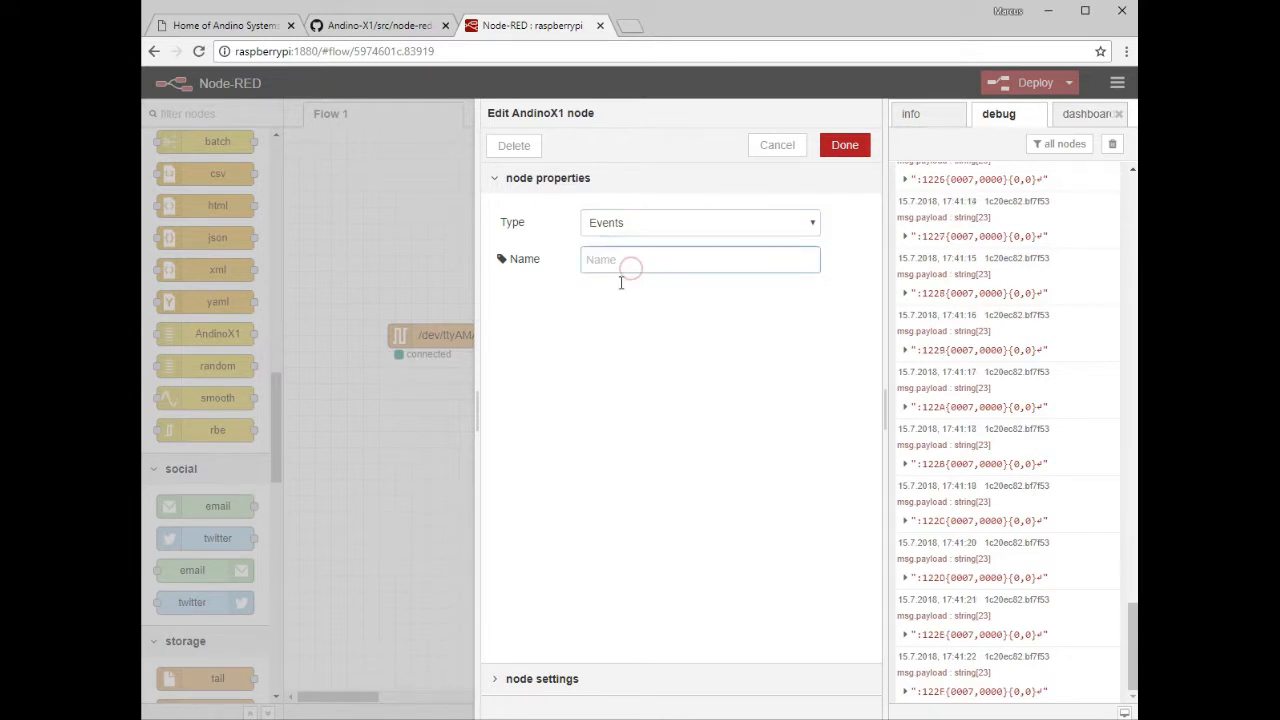
type("Eve")
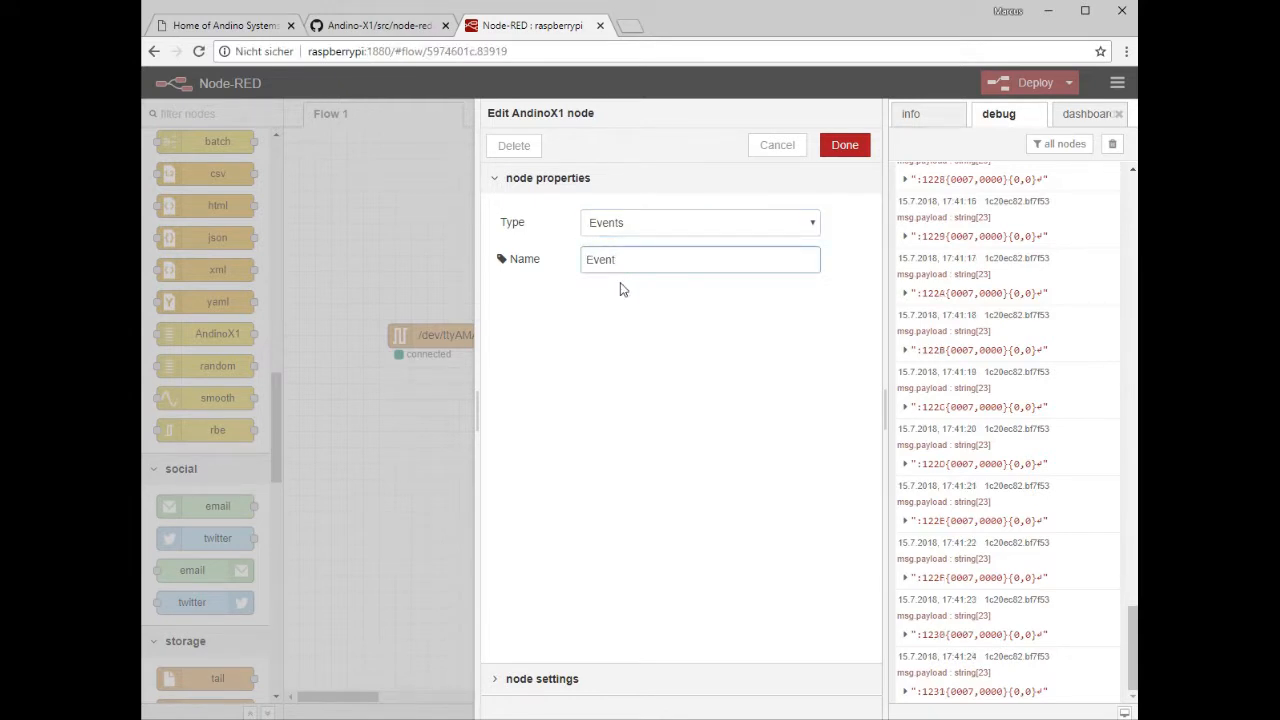
type("nt")
key("Home")
type("Andino X")
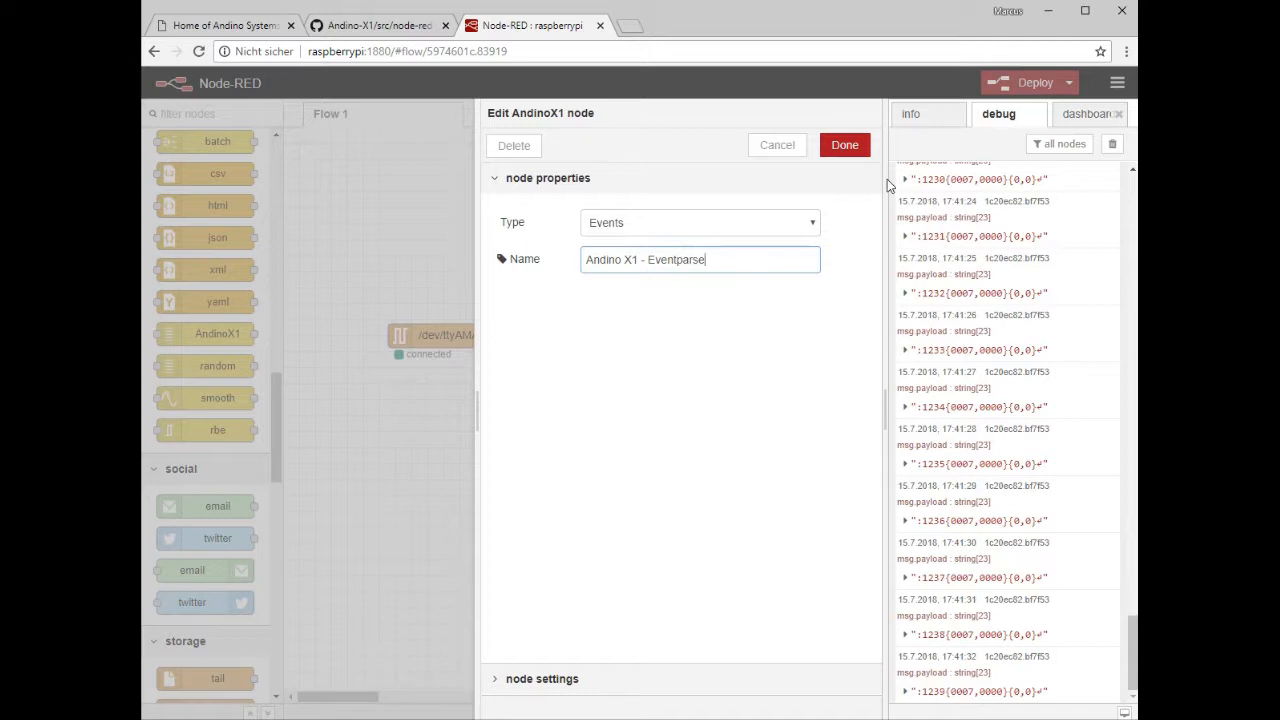
type("r")
left_click(840, 146)
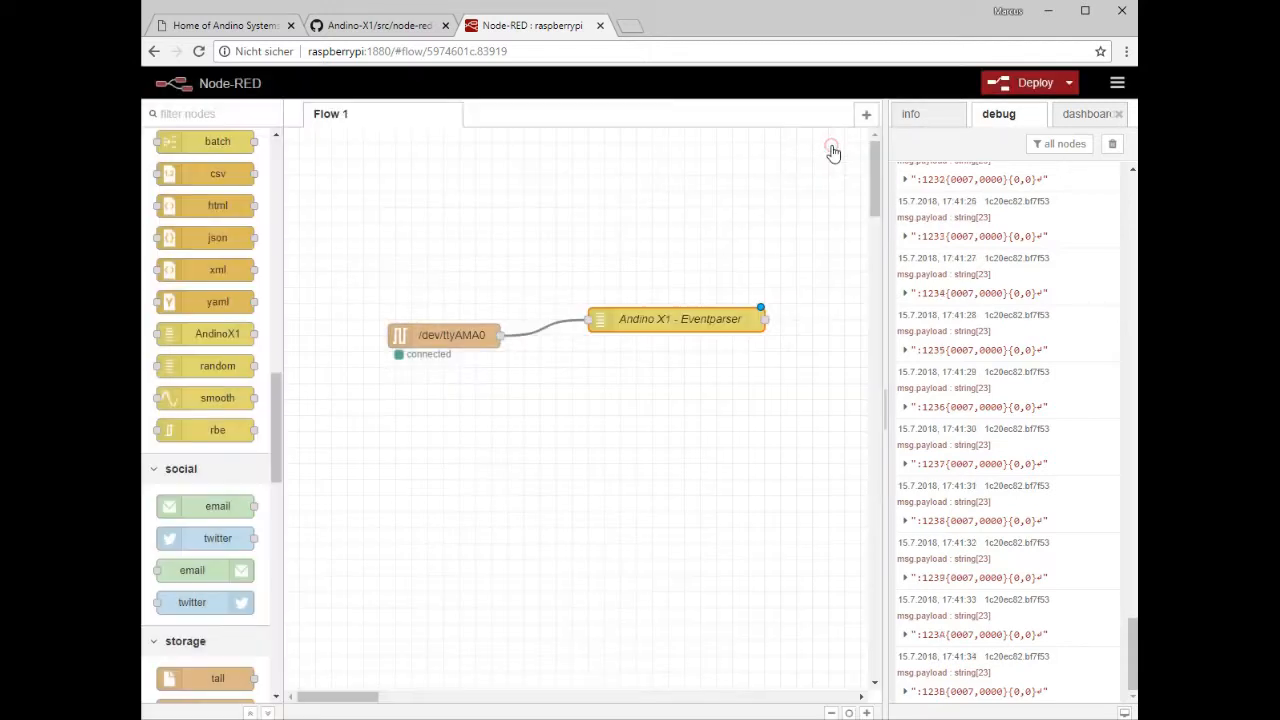
Wire a new debug node to the Andino X1 - Eventparser output and deploy the flow, clearing the old debug messages
left_click_drag(622, 325, 584, 285)
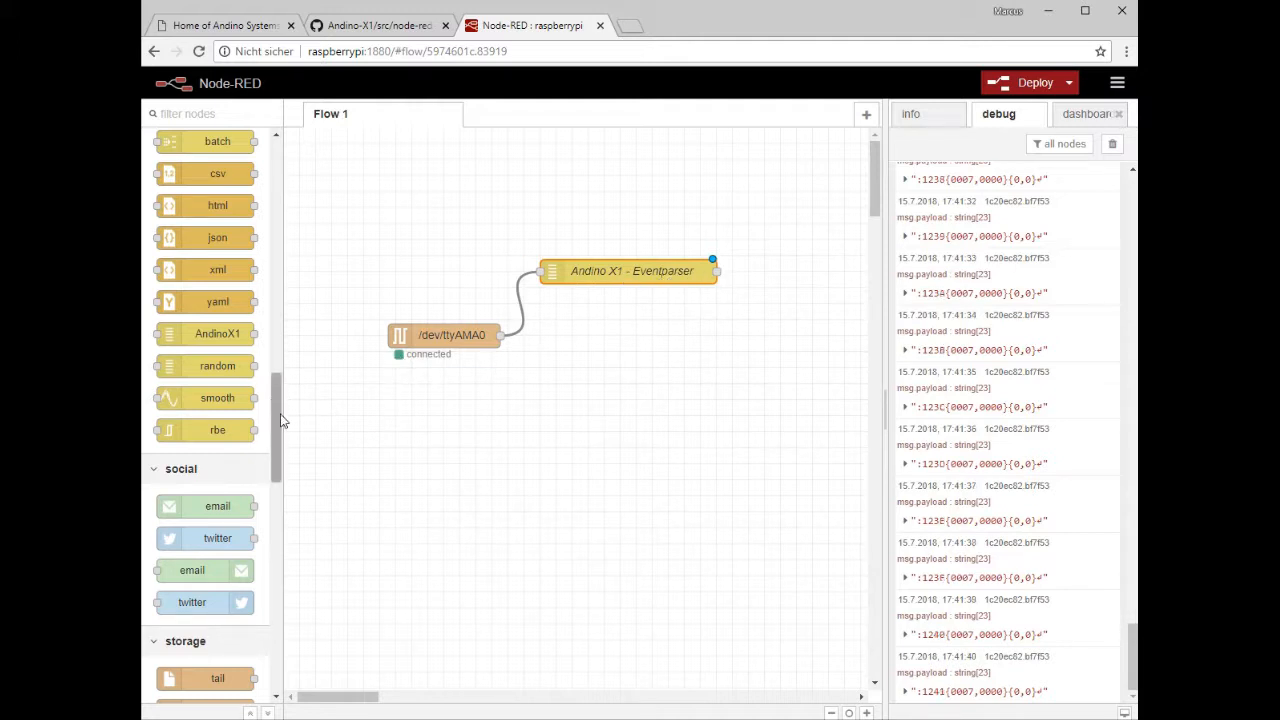
left_click_drag(278, 424, 302, 188)
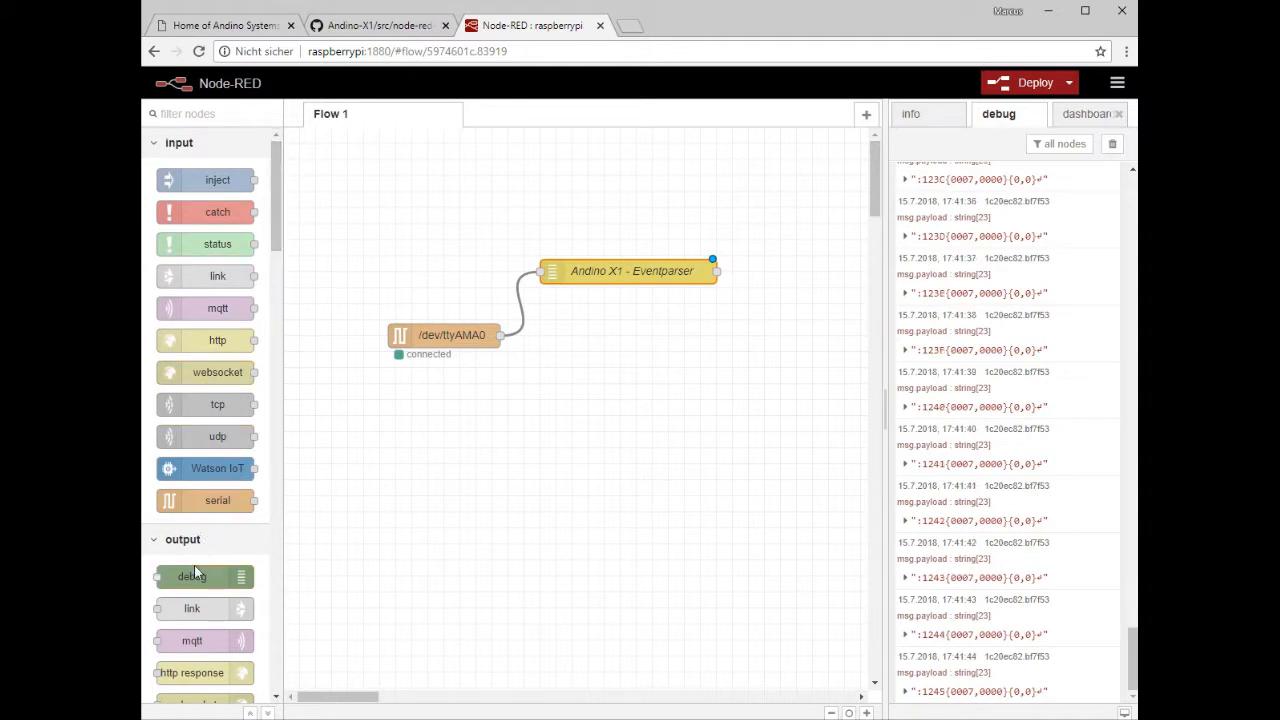
left_click_drag(196, 572, 743, 314)
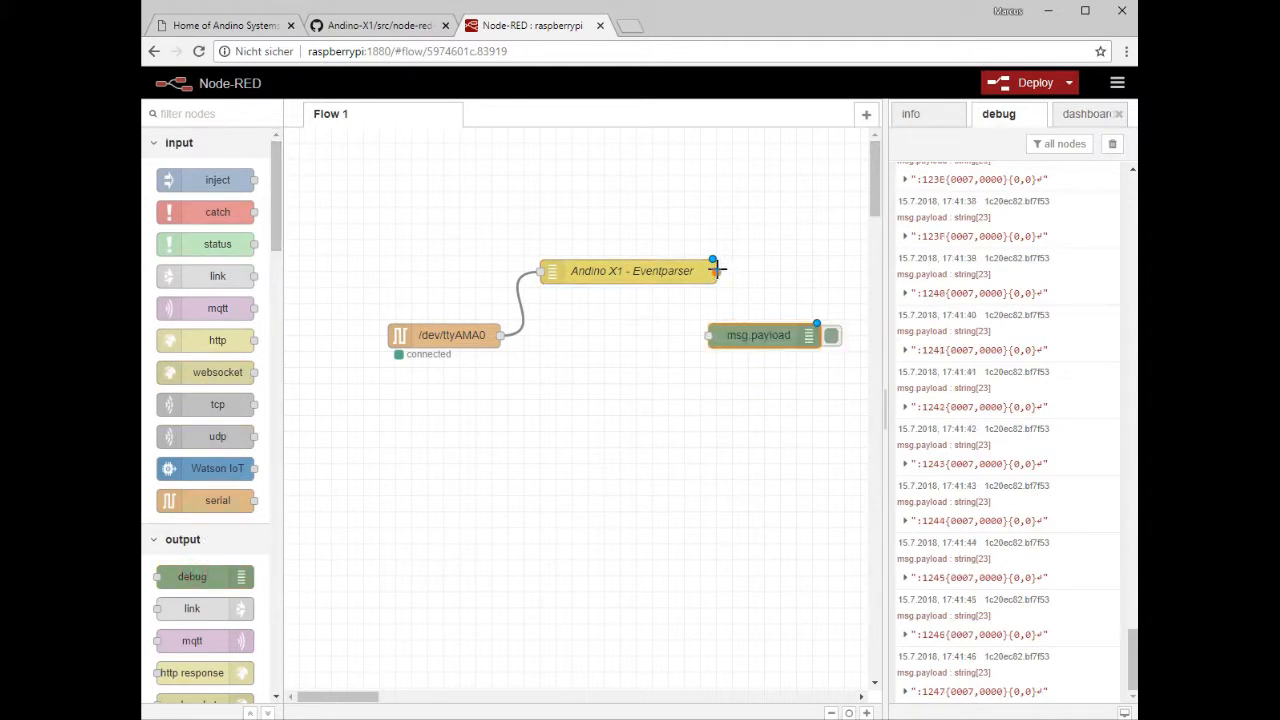
left_click_drag(716, 268, 707, 336)
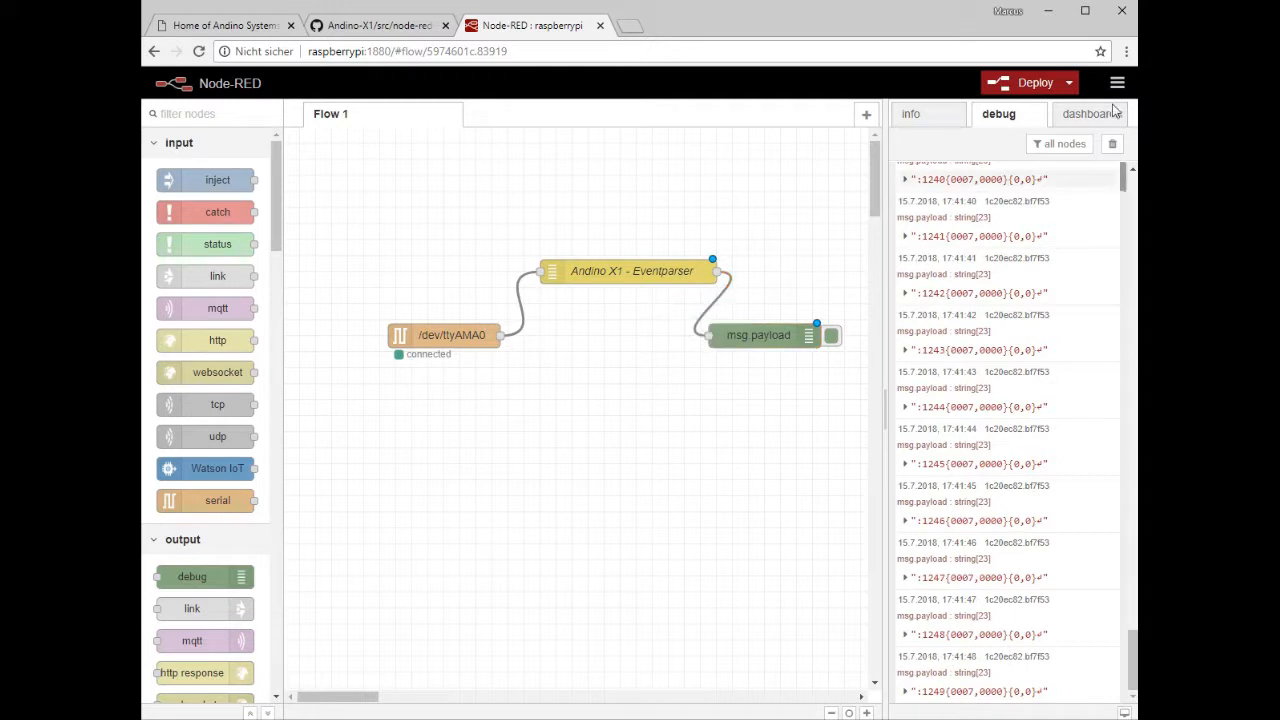
left_click(1018, 82)
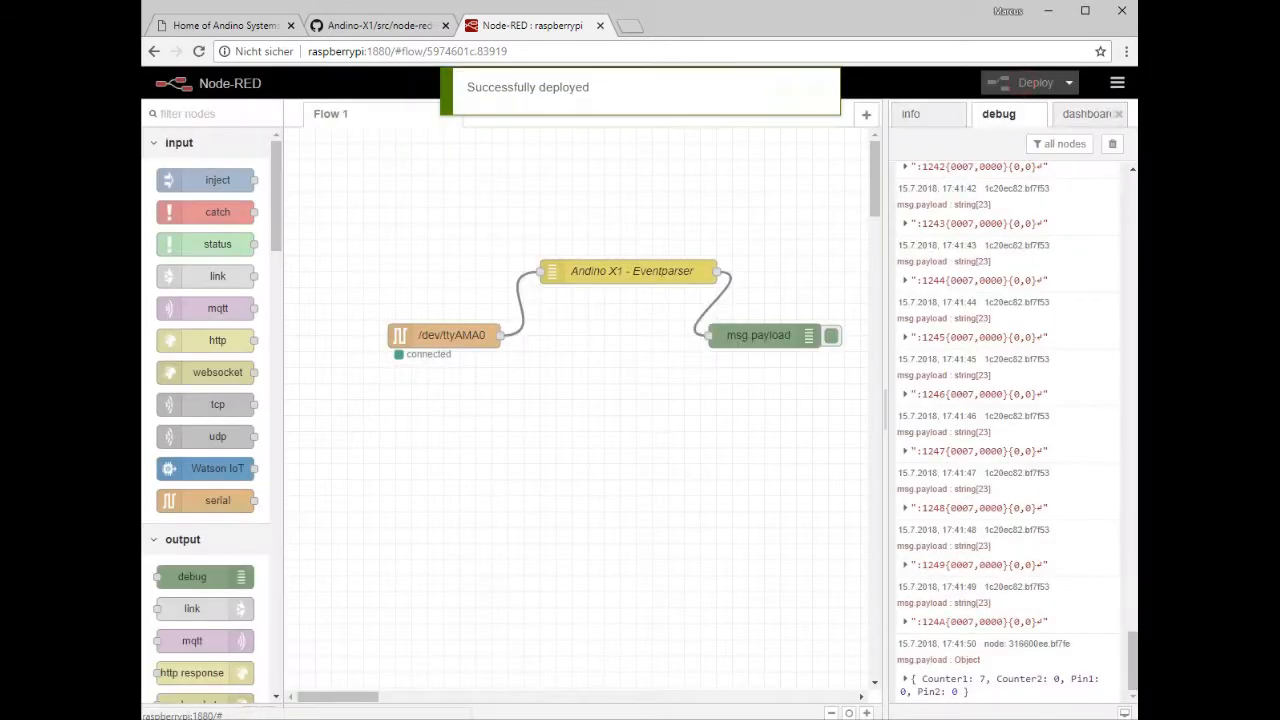
left_click(1112, 146)
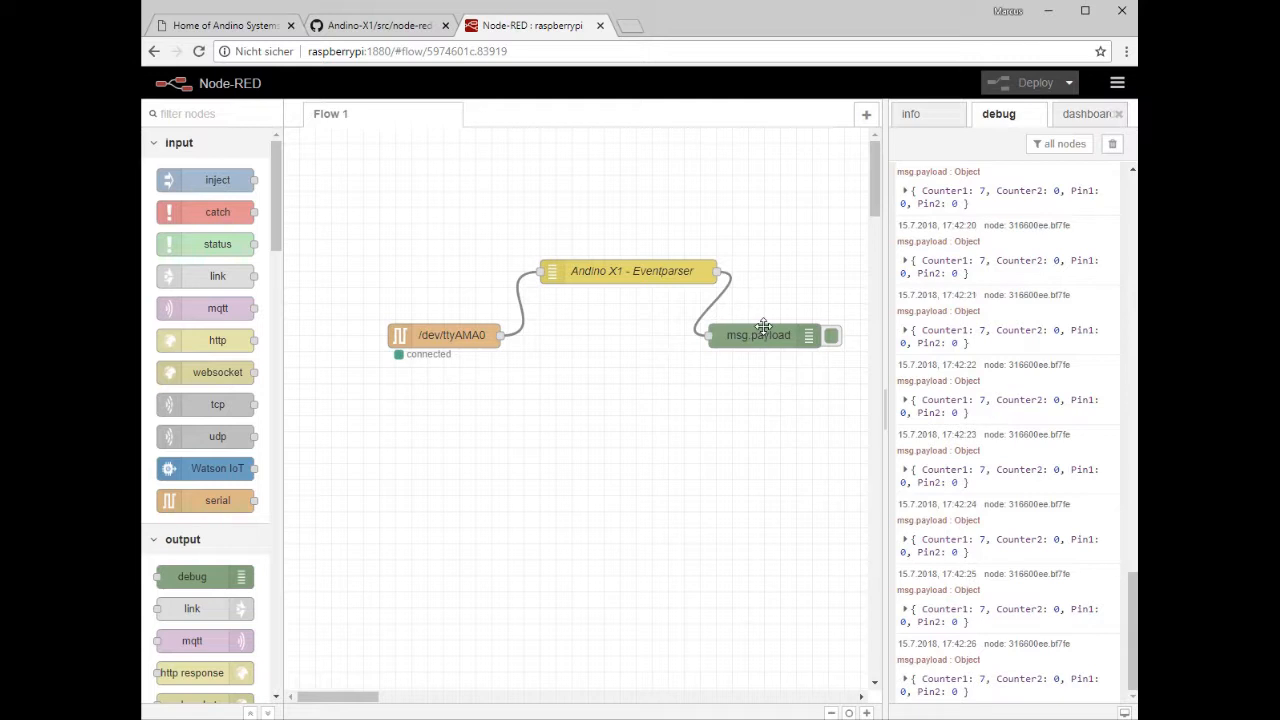
On the node-red-contrib-andinox1 GitHub page, look through the usage example and open the raw version of sampleFlow.json
left_click(378, 26)
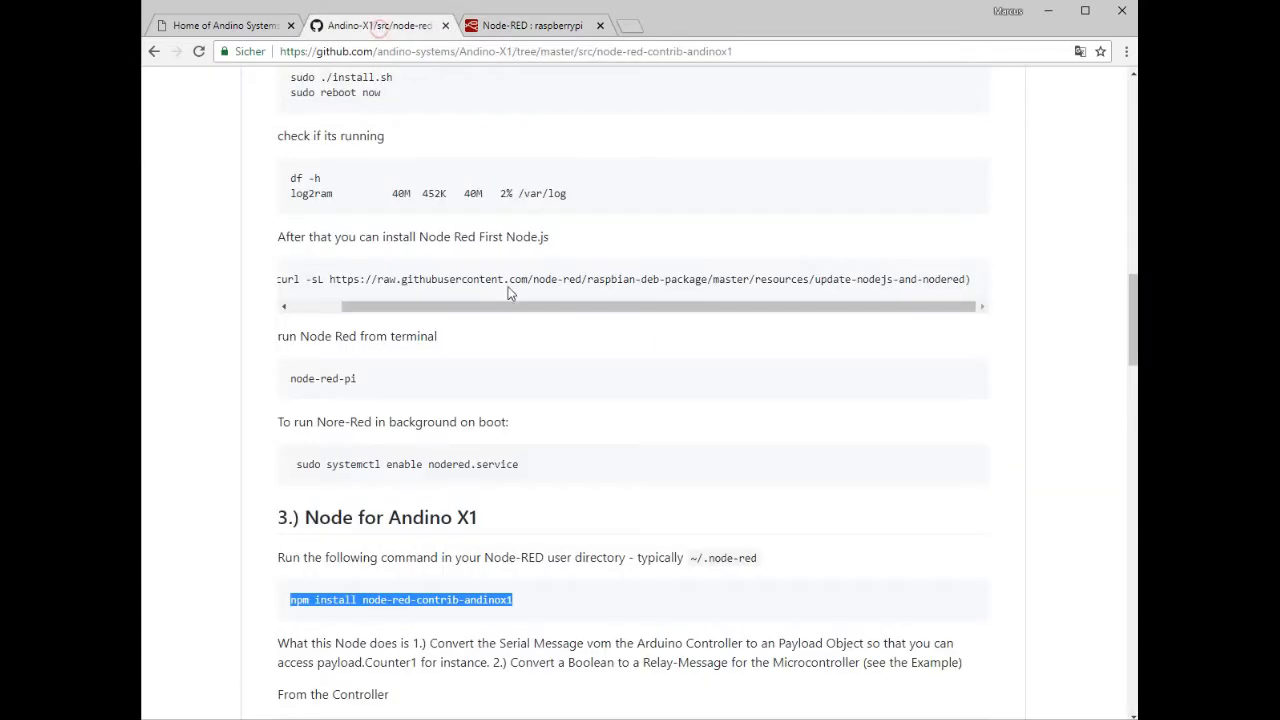
scroll(518, 287, "down", 6)
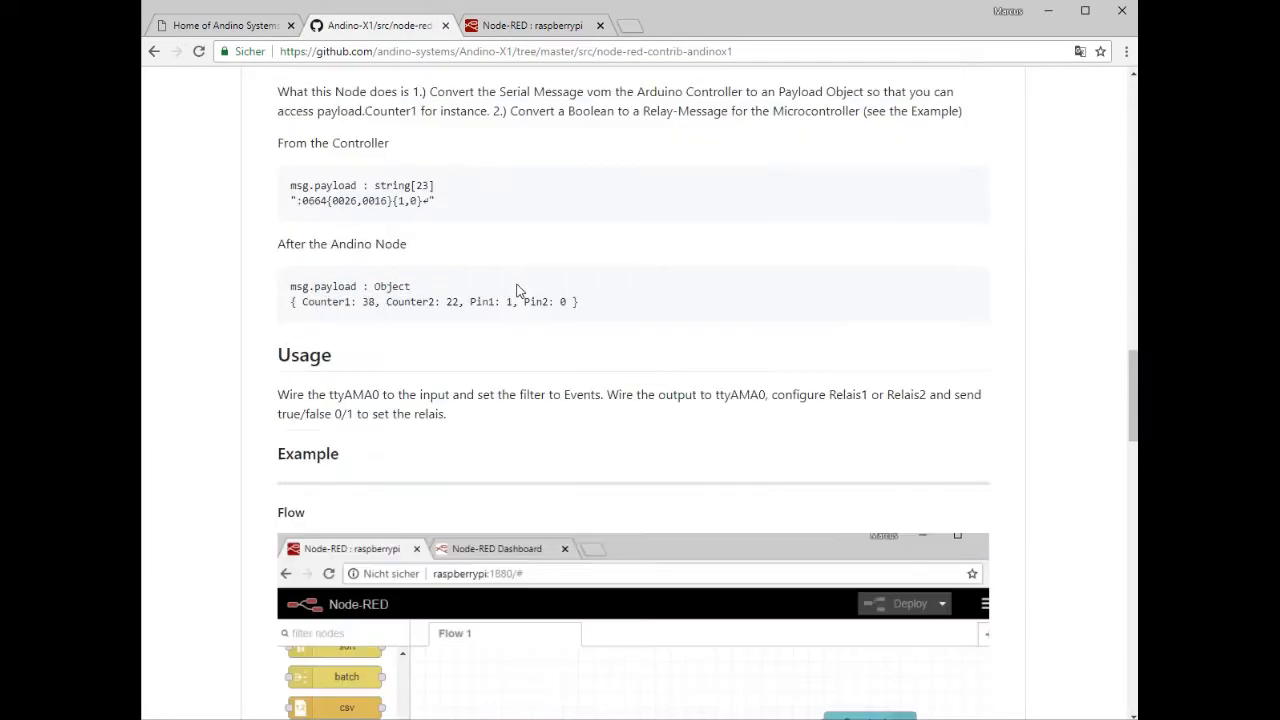
scroll(518, 290, "down", 4)
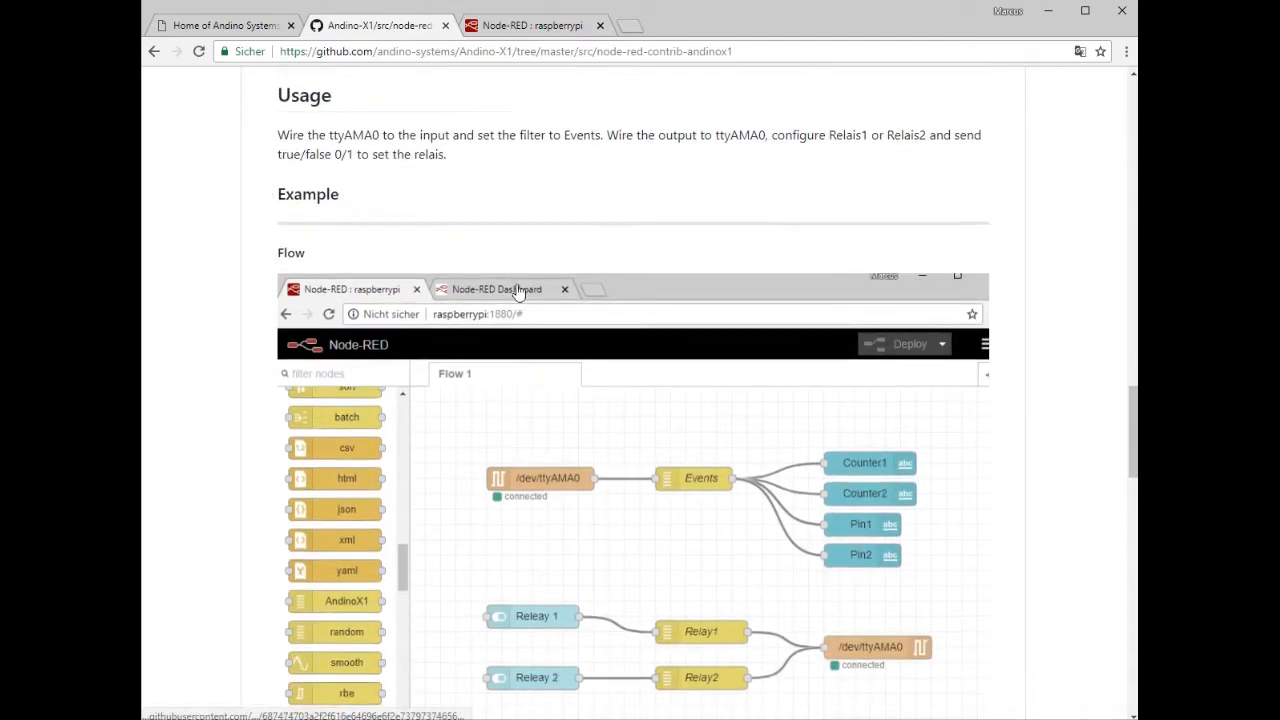
scroll(557, 331, "down", 6)
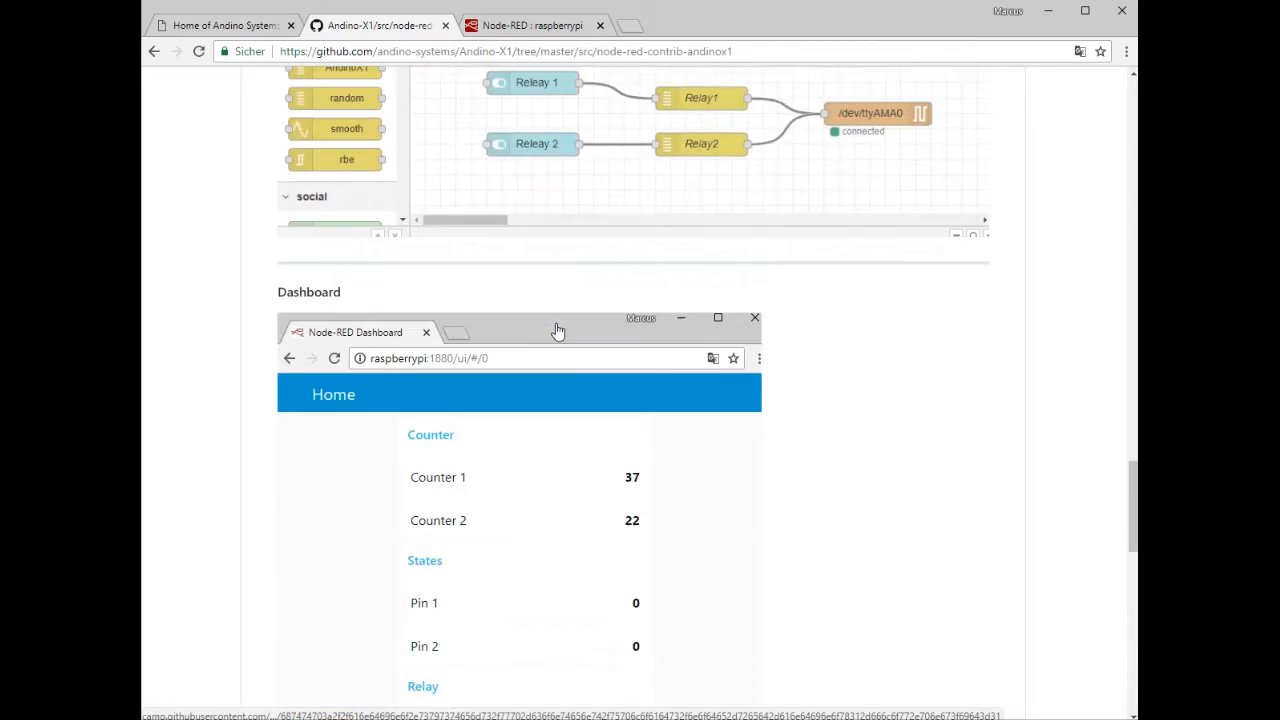
scroll(557, 331, "up", 20)
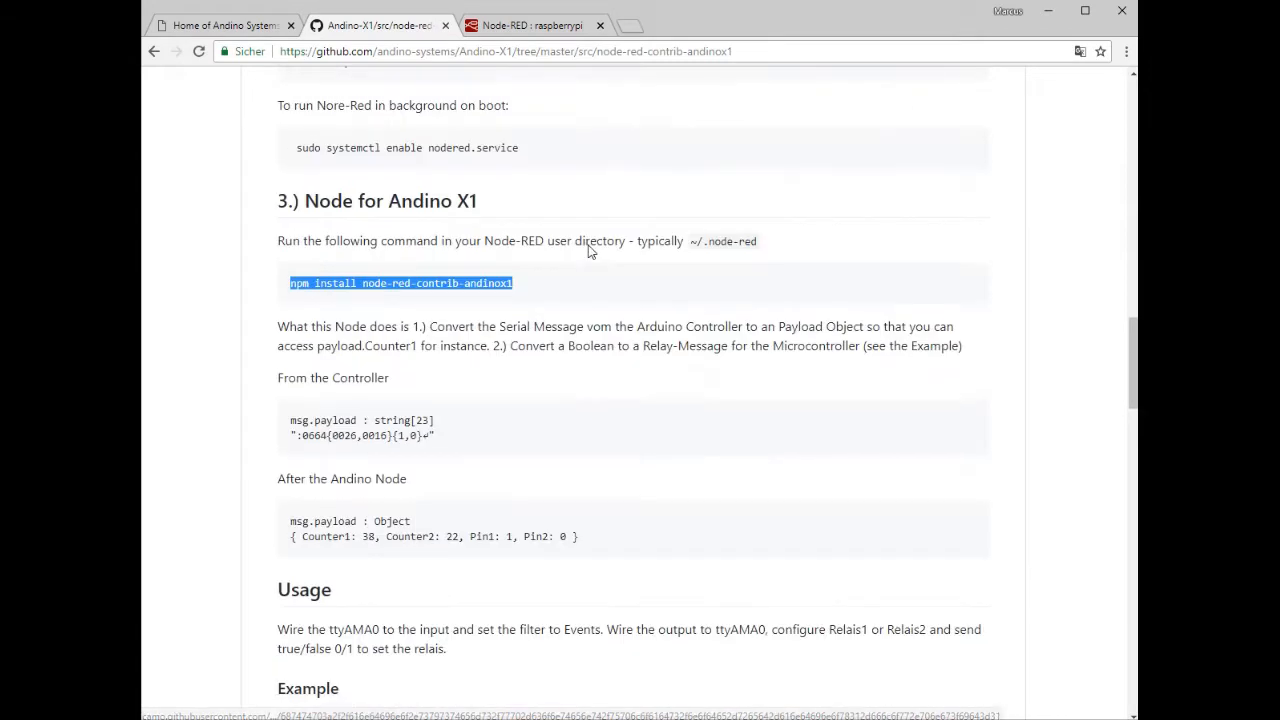
scroll(590, 252, "up", 9)
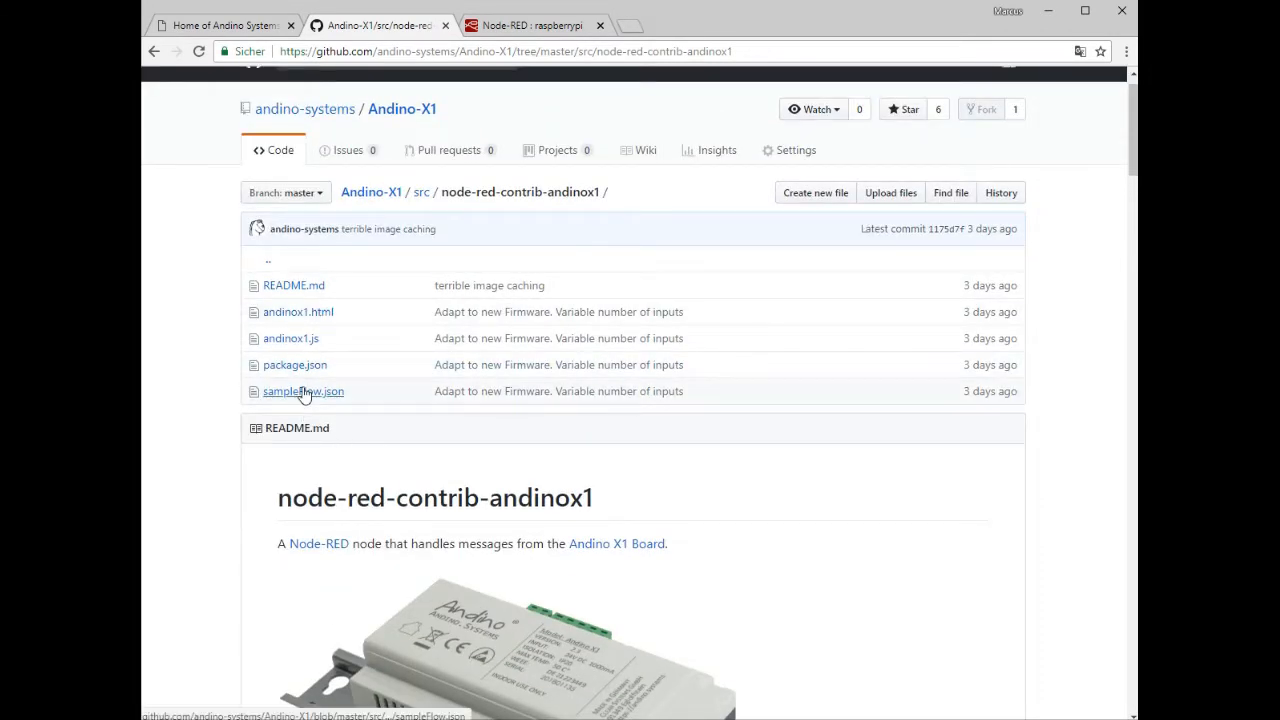
left_click(300, 395)
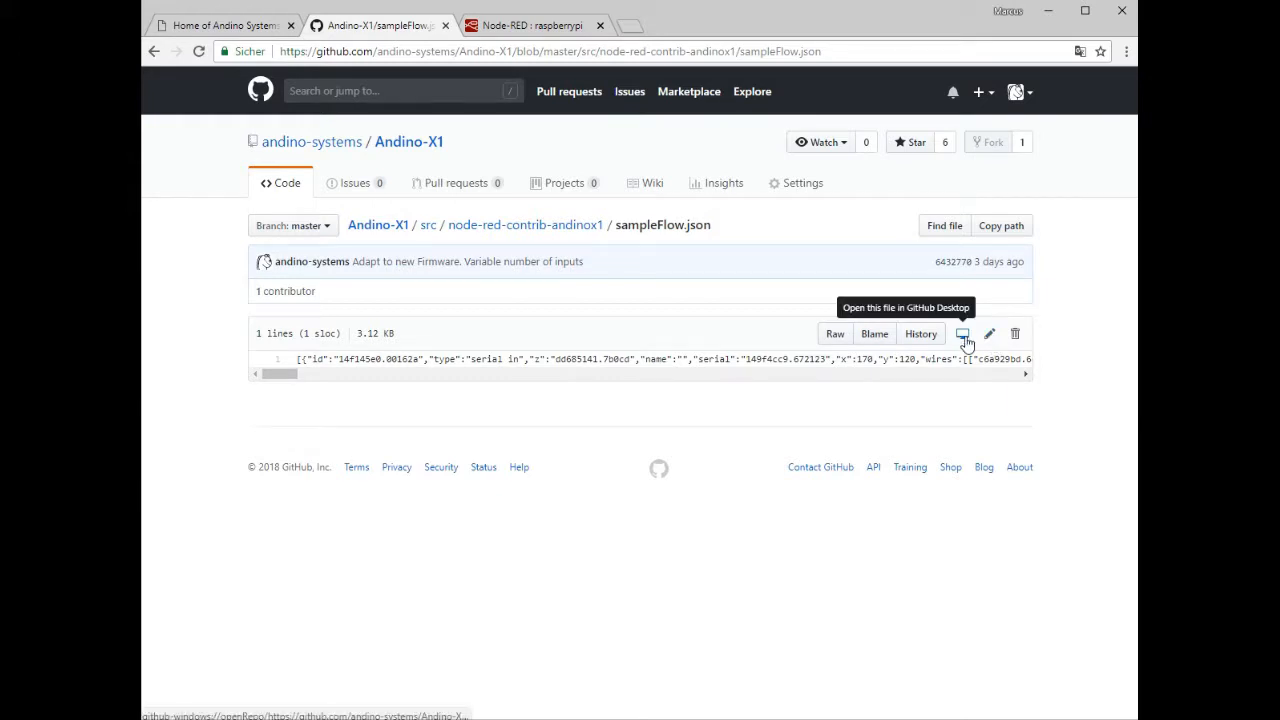
left_click(836, 336)
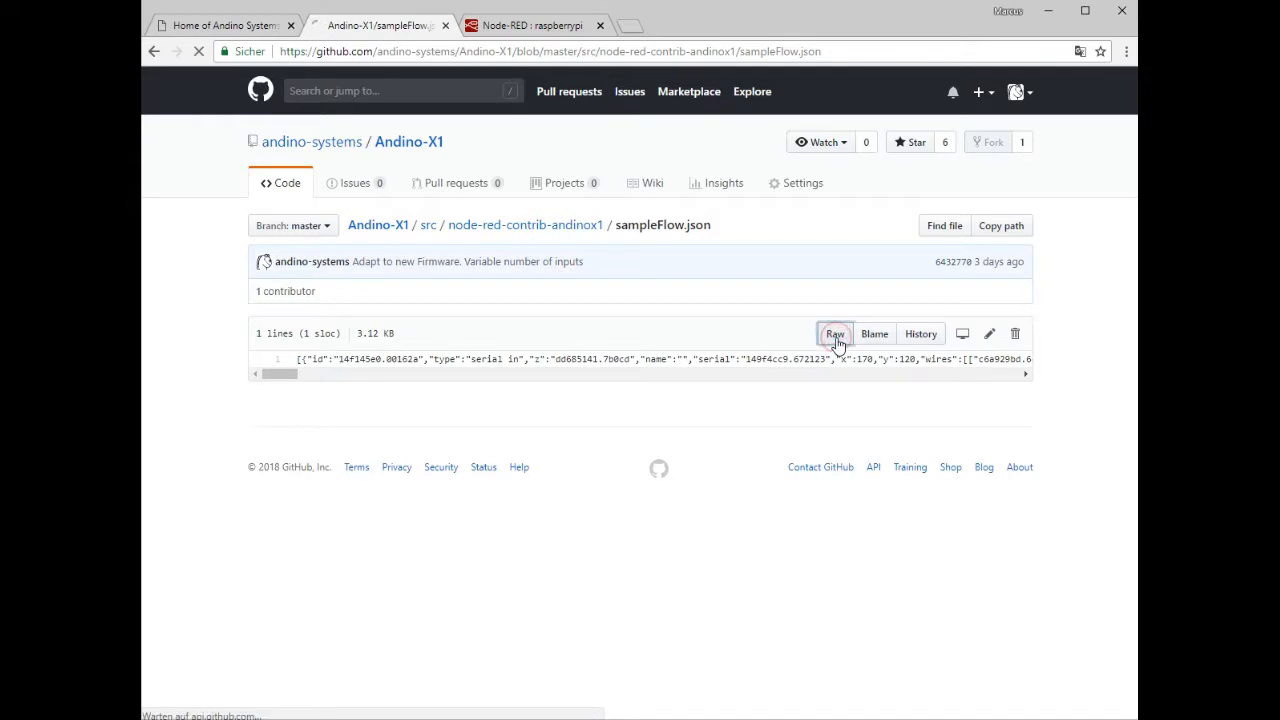
Copy the entire raw sampleFlow.json and import it from the clipboard into Node-RED's current flow, placing the nodes below the existing ones
key("ctrl+a")
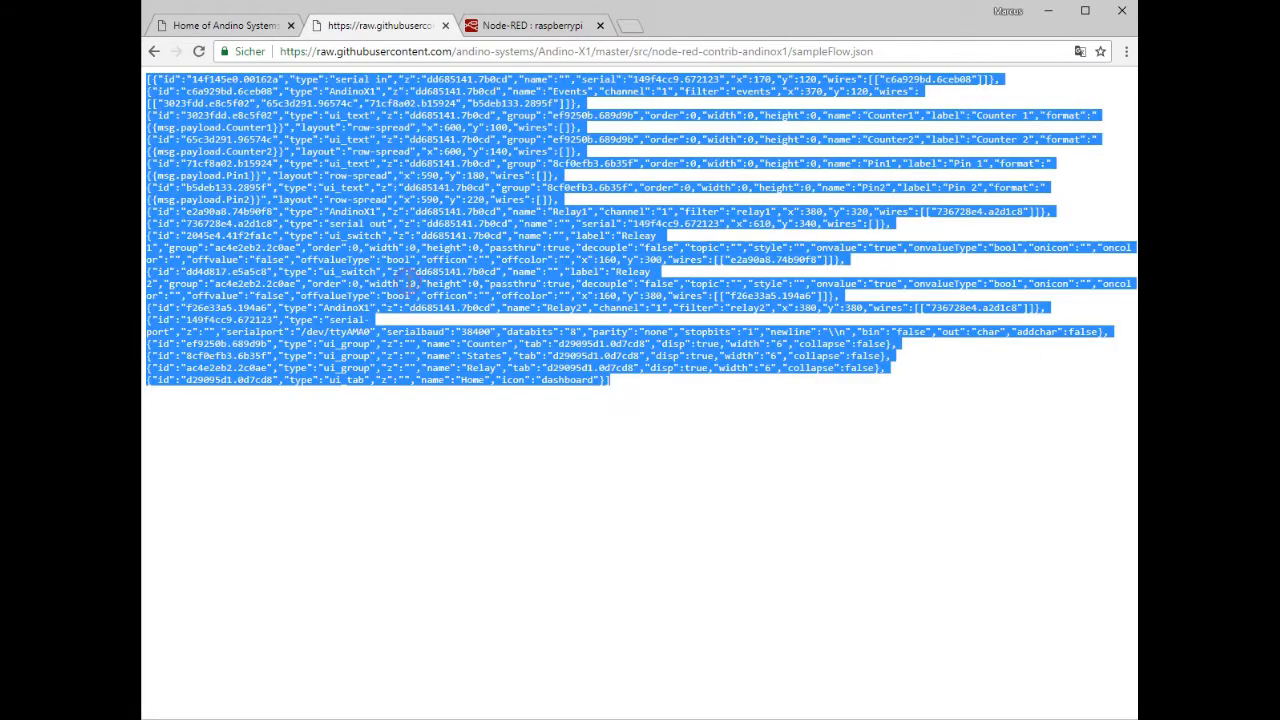
left_click(548, 26)
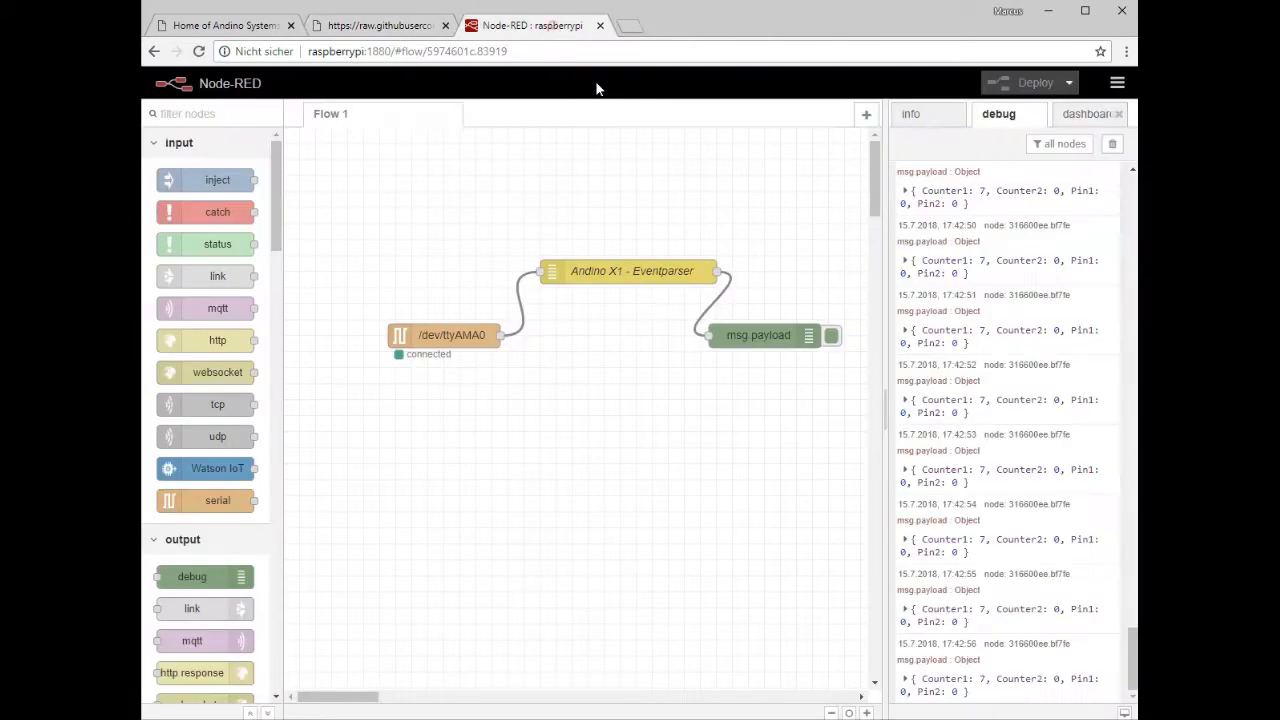
left_click(1117, 83)
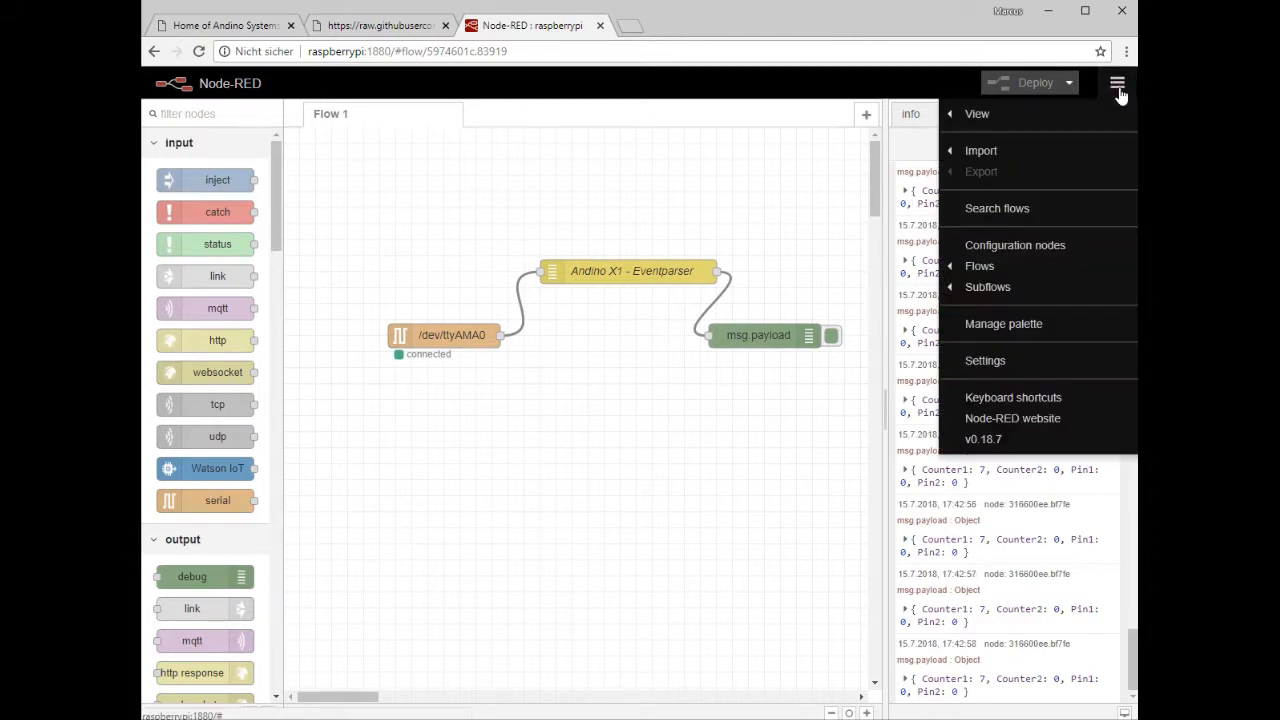
left_click(1033, 151)
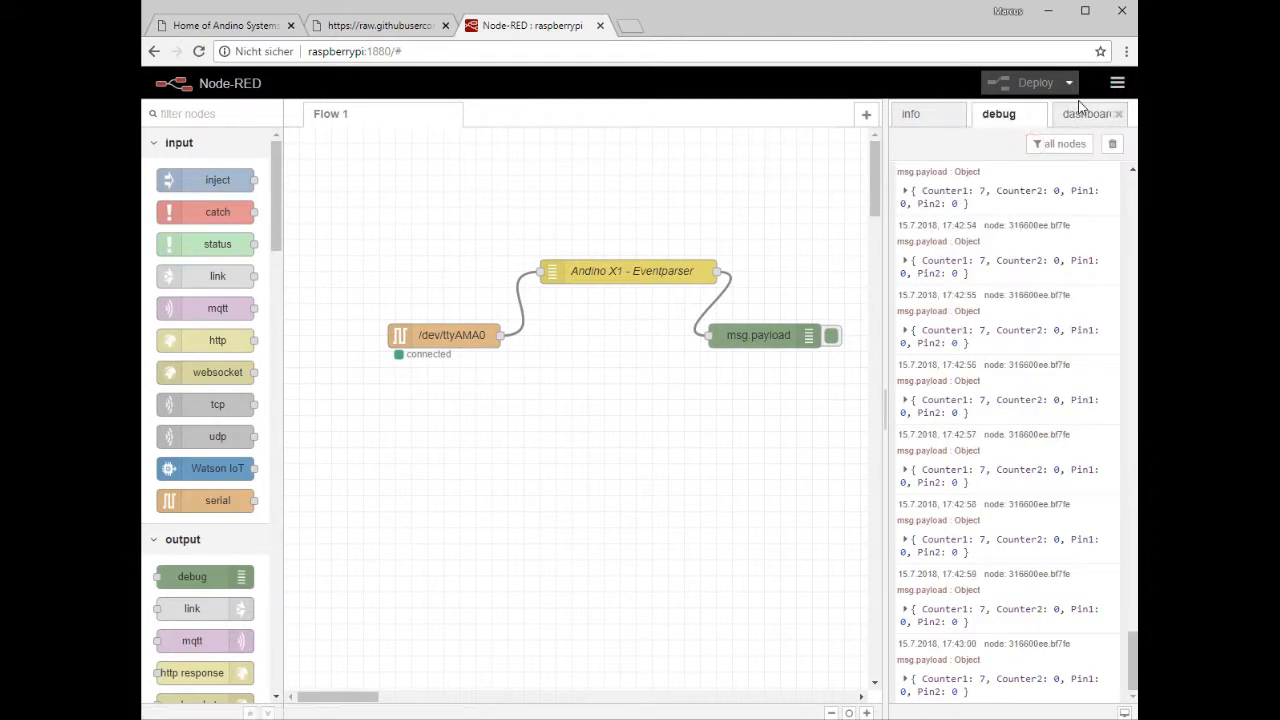
left_click(1117, 84)
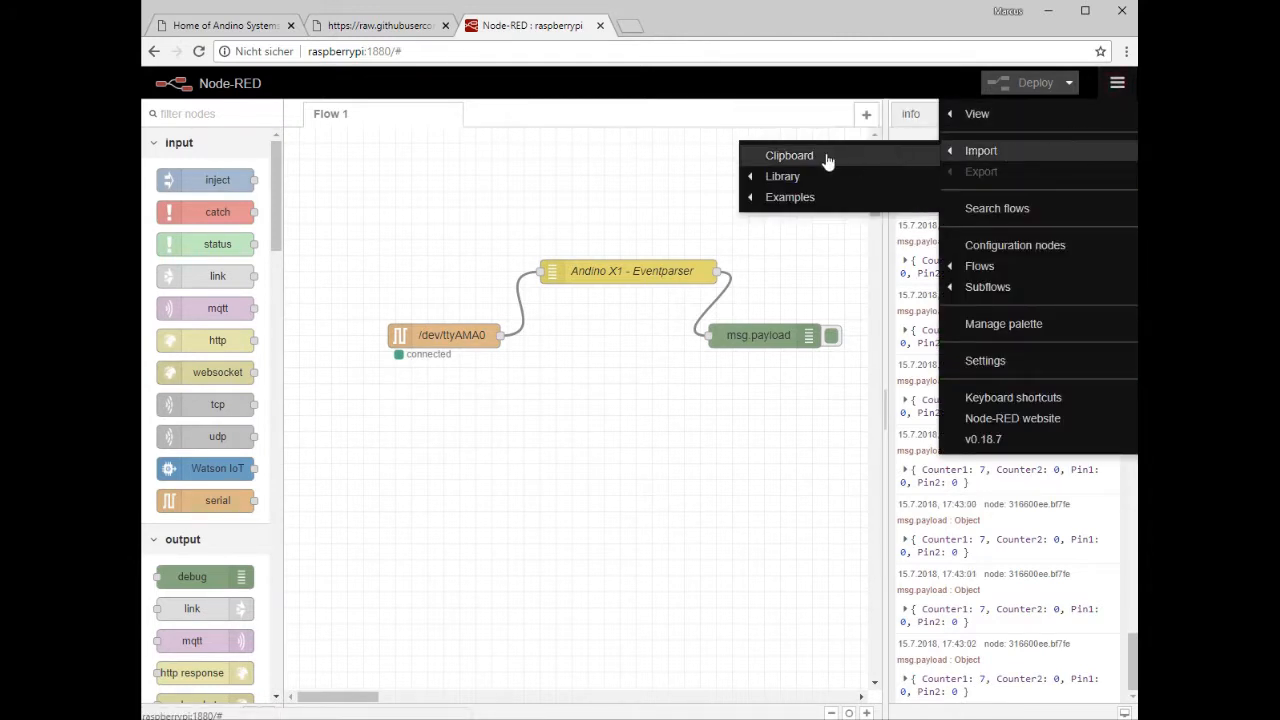
left_click(806, 156)
key("ctrl+v")
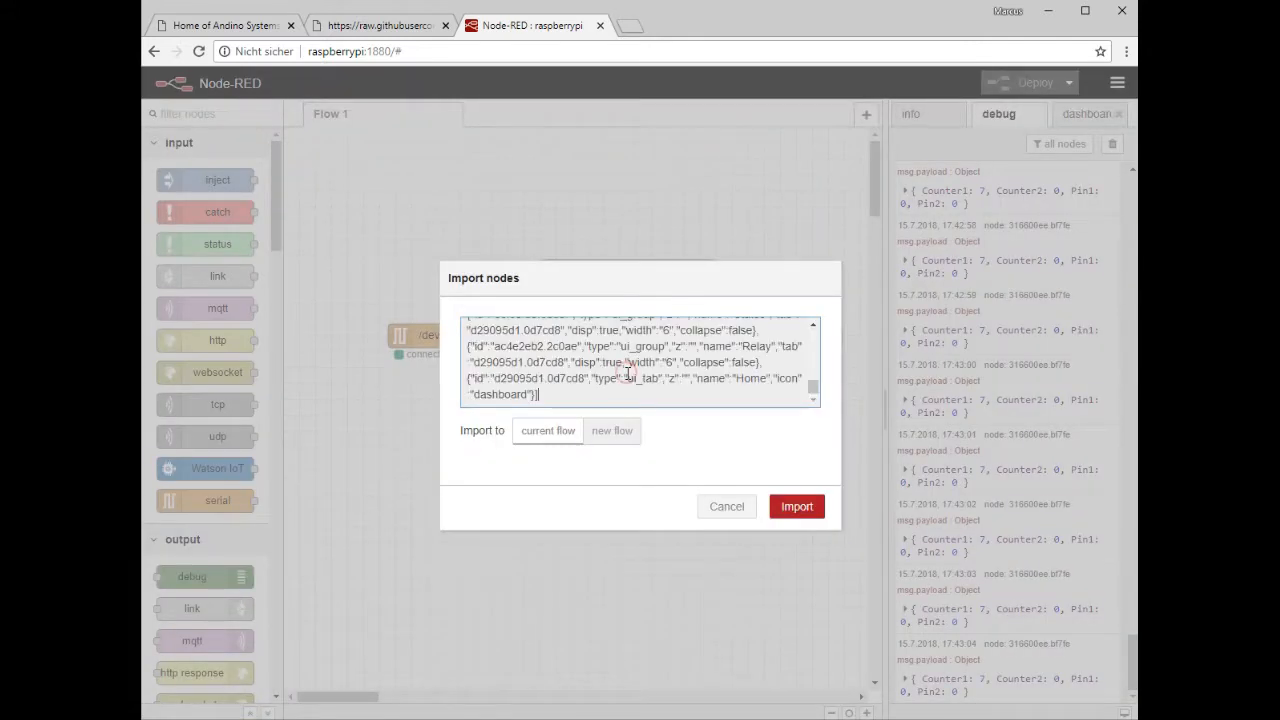
left_click(800, 507)
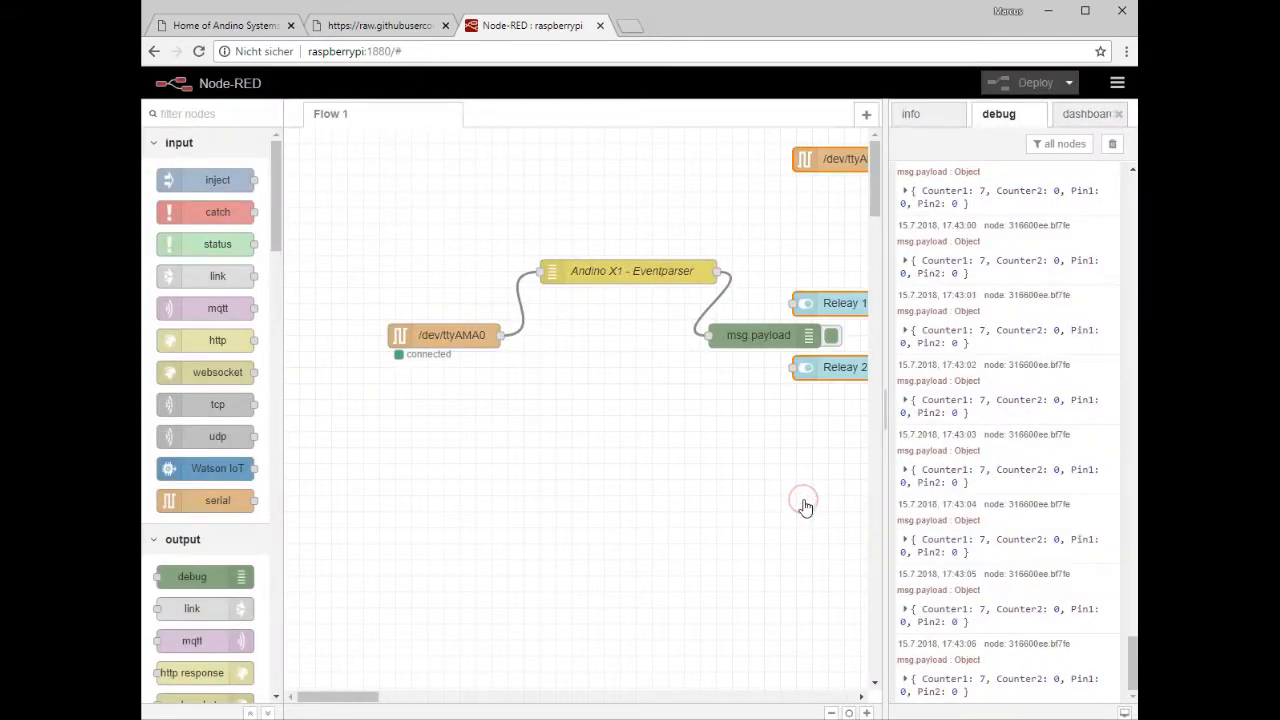
left_click_drag(438, 407, 432, 413)
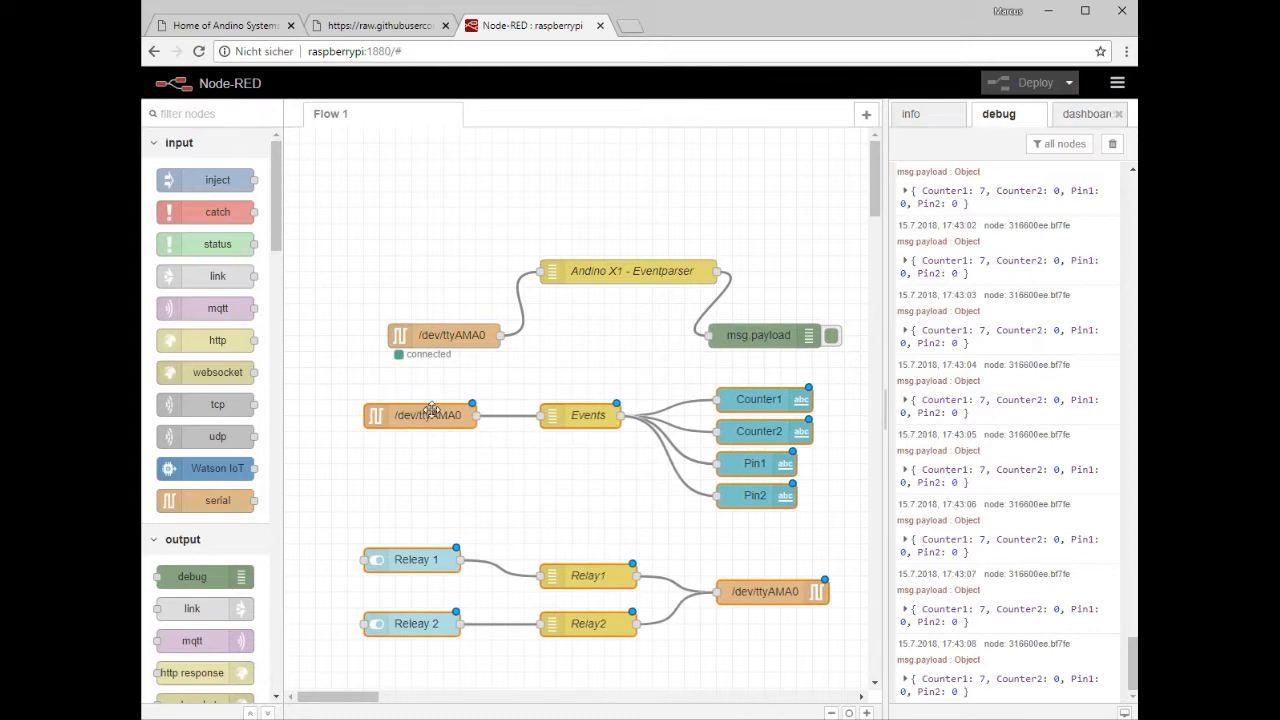
Delete the original /dev/ttyAMA0, Andino X1 - Eventparser and msg.payload nodes above the imported flow
left_click(450, 343)
key("Delete")
left_click(568, 280)
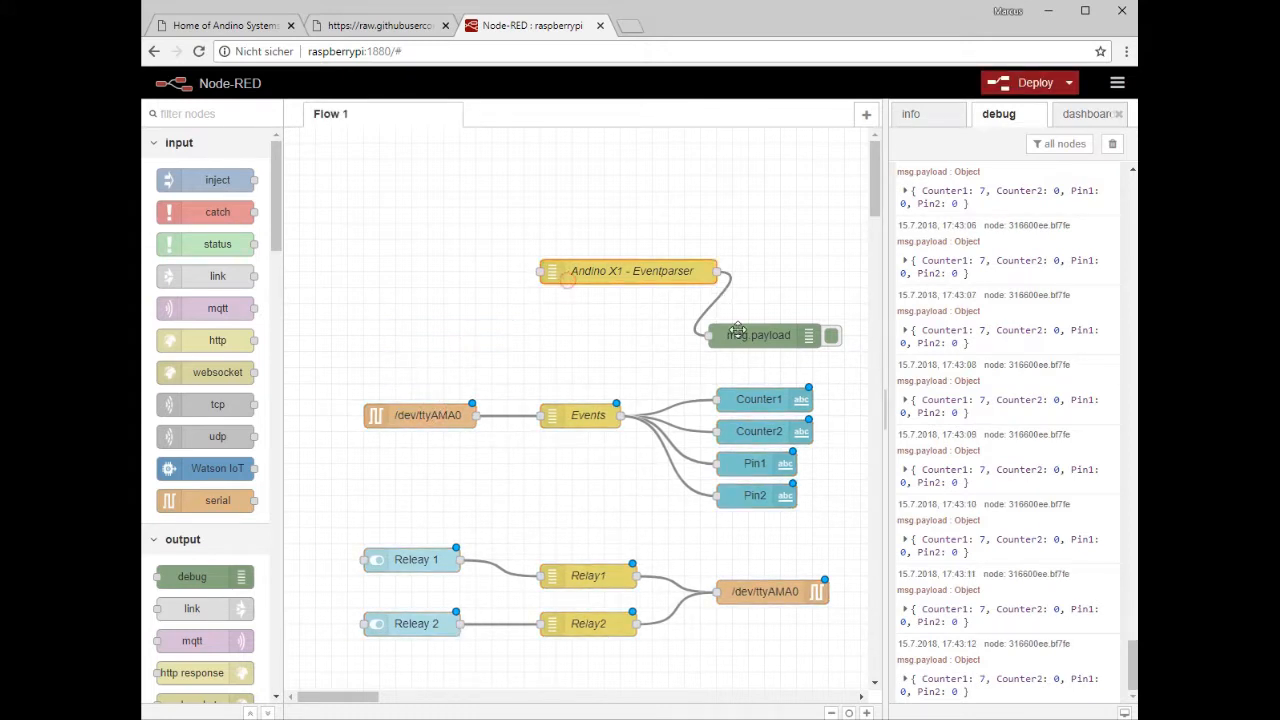
key("Delete")
left_click(767, 340)
key("Delete")
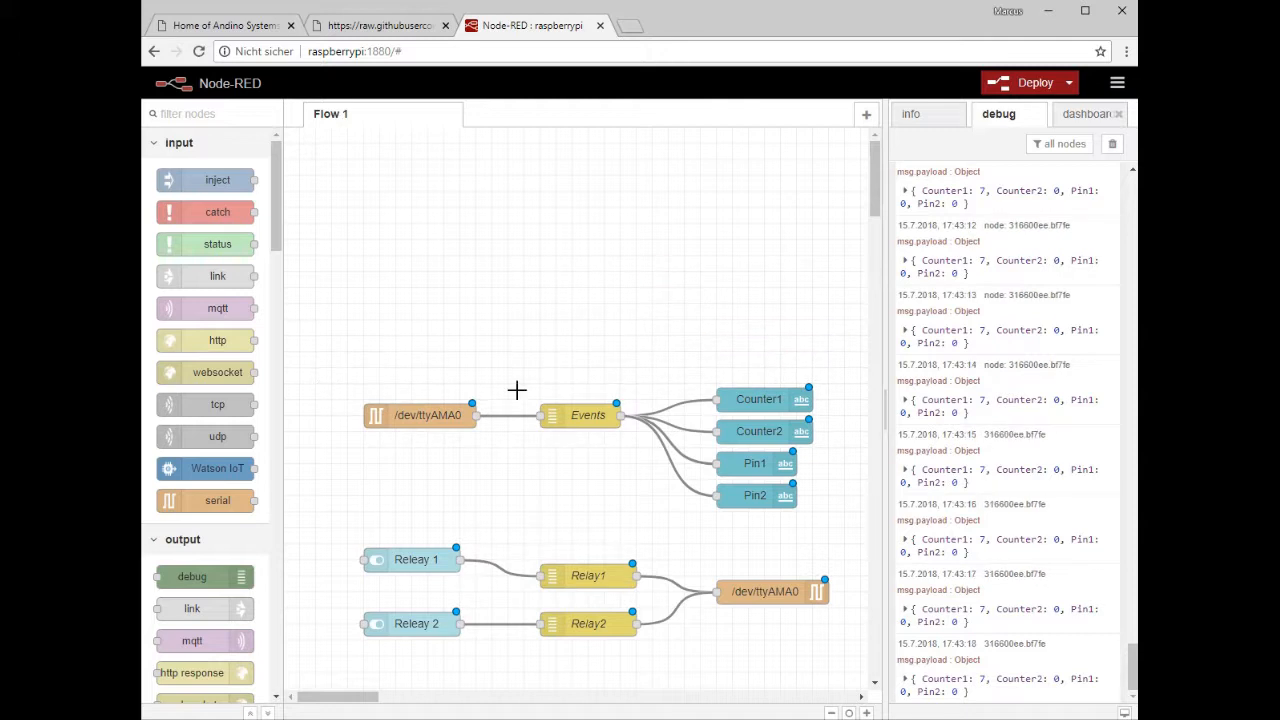
Review the type options of the Events node and the group, label and value format of the Counter1 text node
double_click(587, 418)
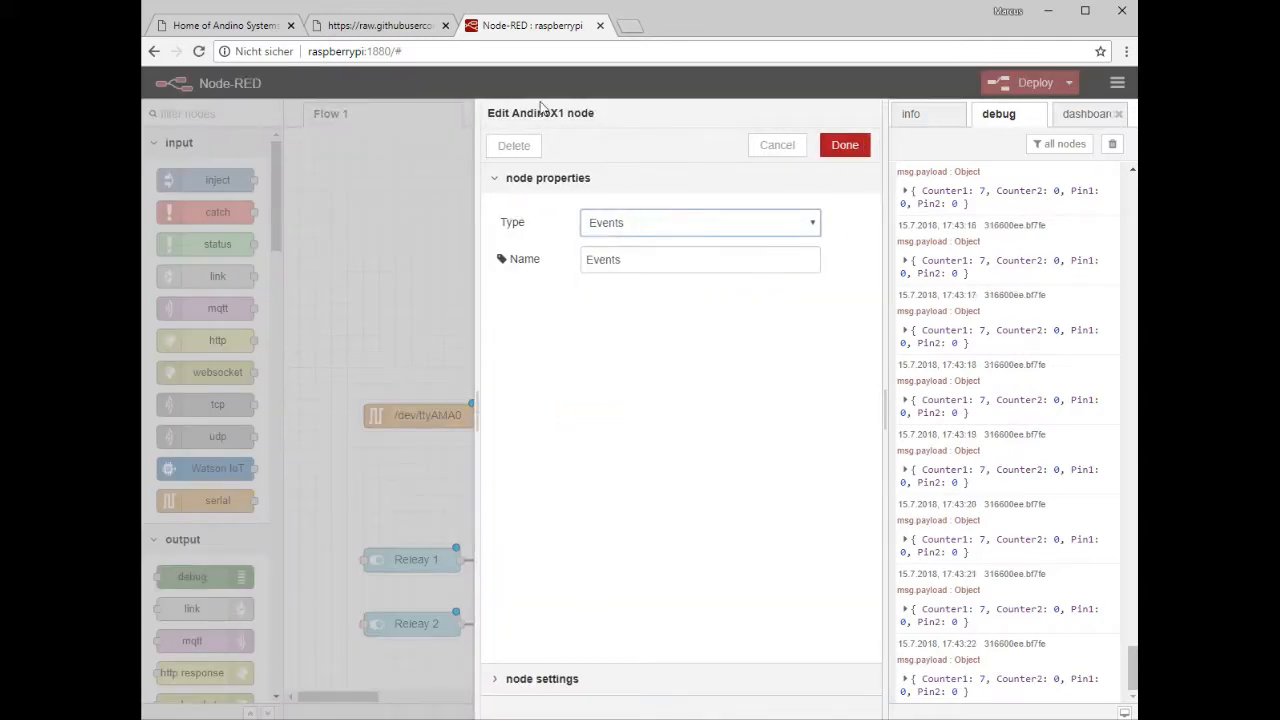
left_click(639, 222)
left_click(646, 214)
left_click(770, 142)
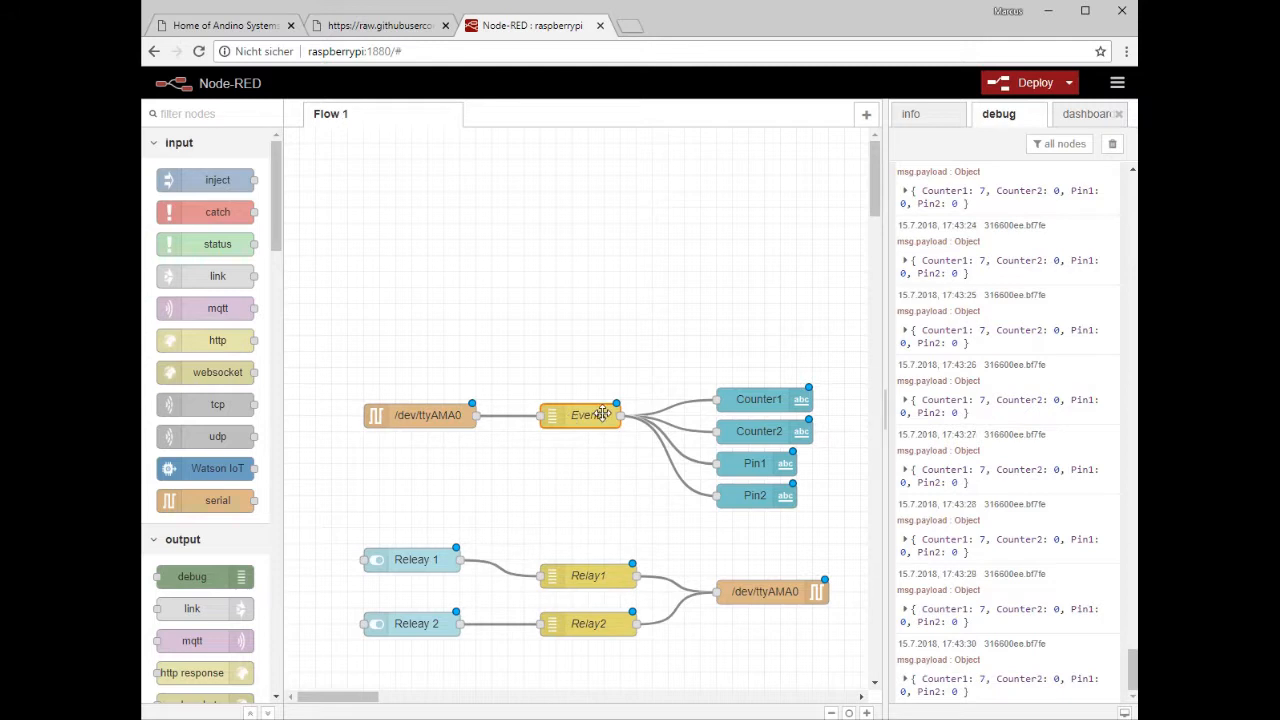
double_click(752, 404)
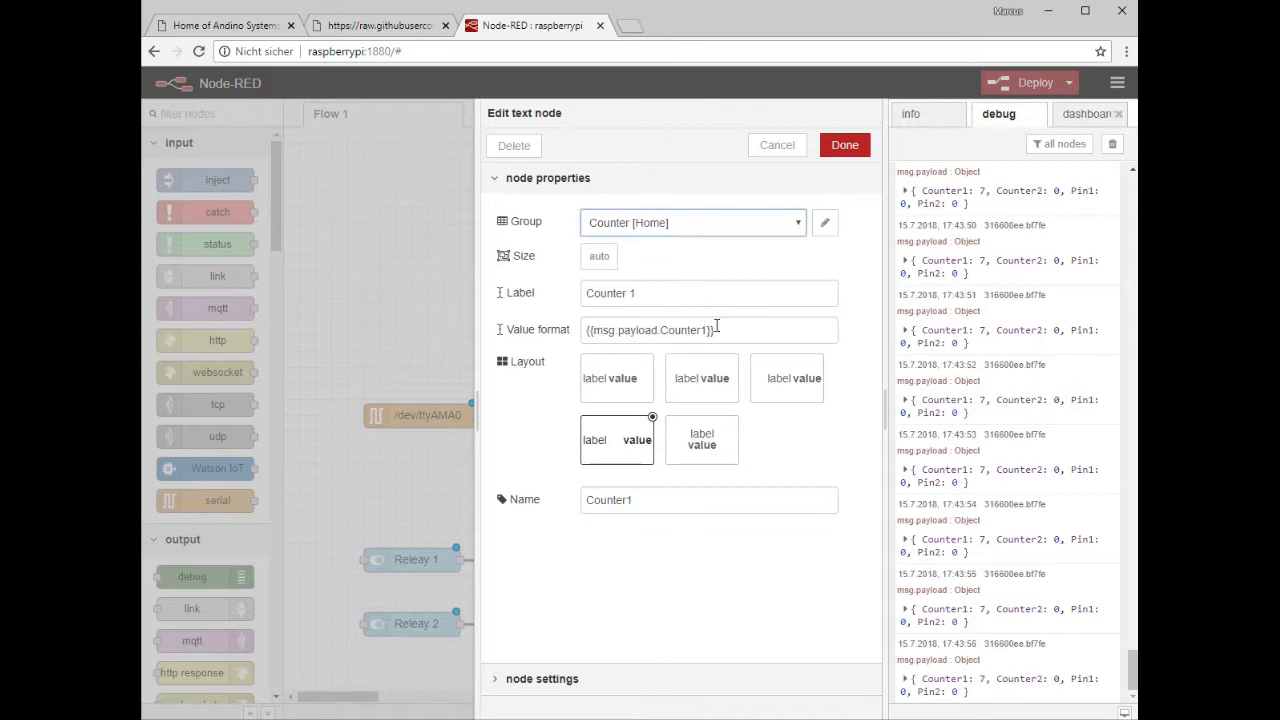
left_click(774, 144)
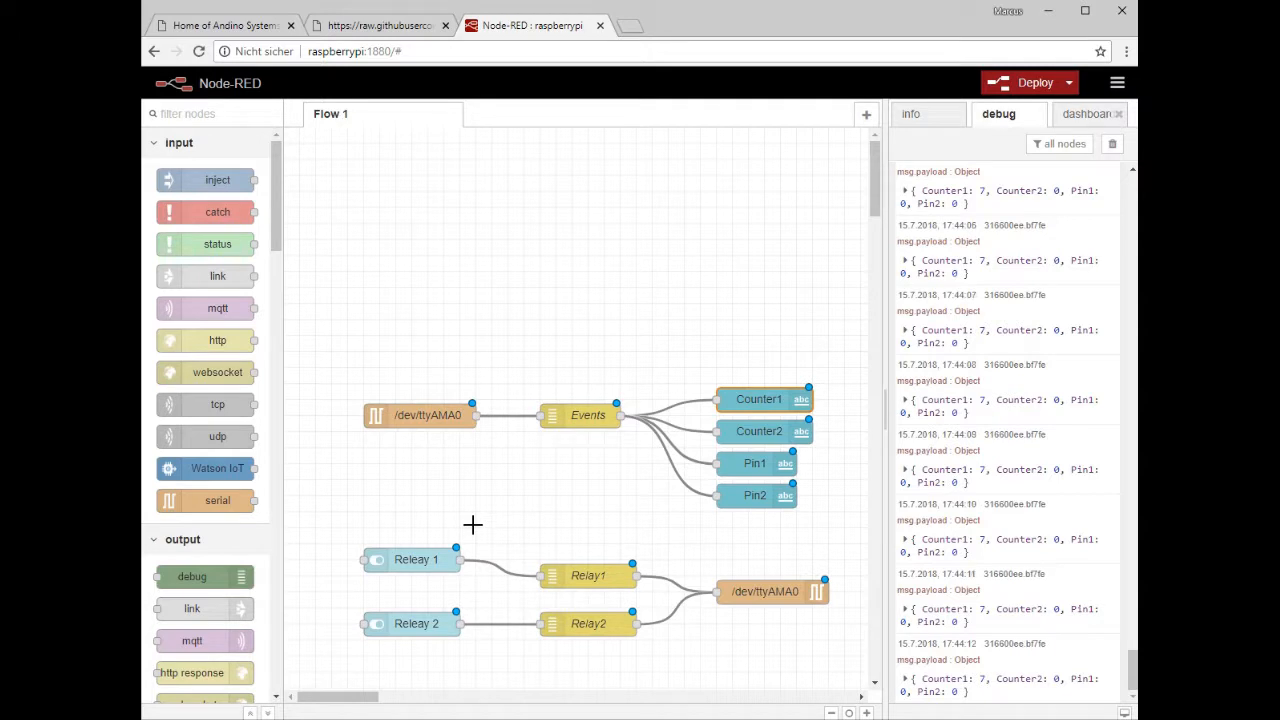
Review the group, label and on/off payload settings of the Releay 1 switch node
double_click(405, 560)
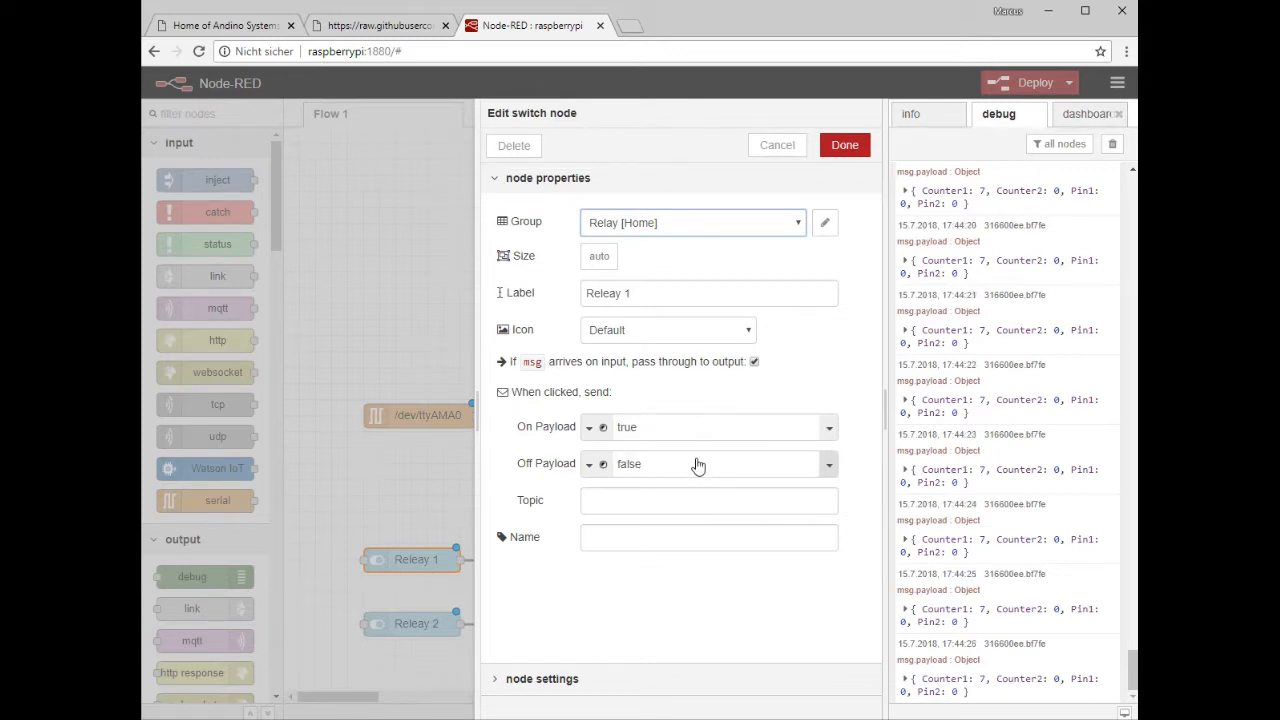
left_click(776, 147)
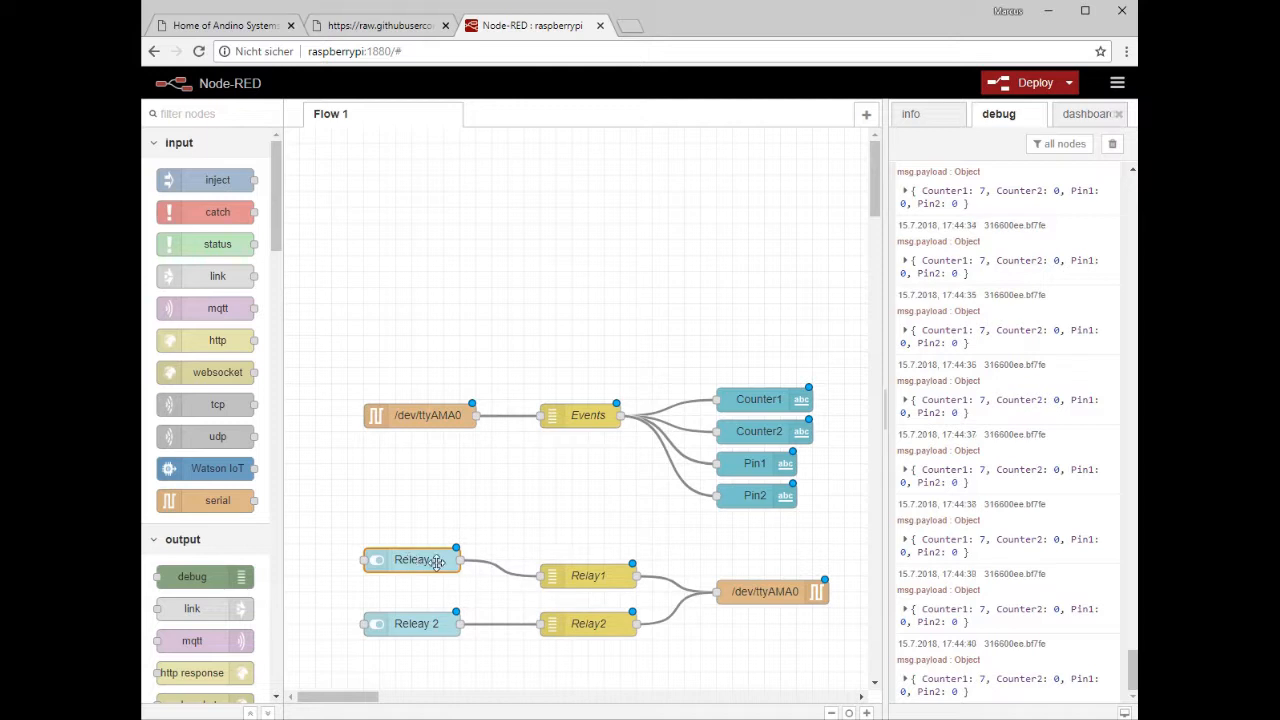
double_click(436, 561)
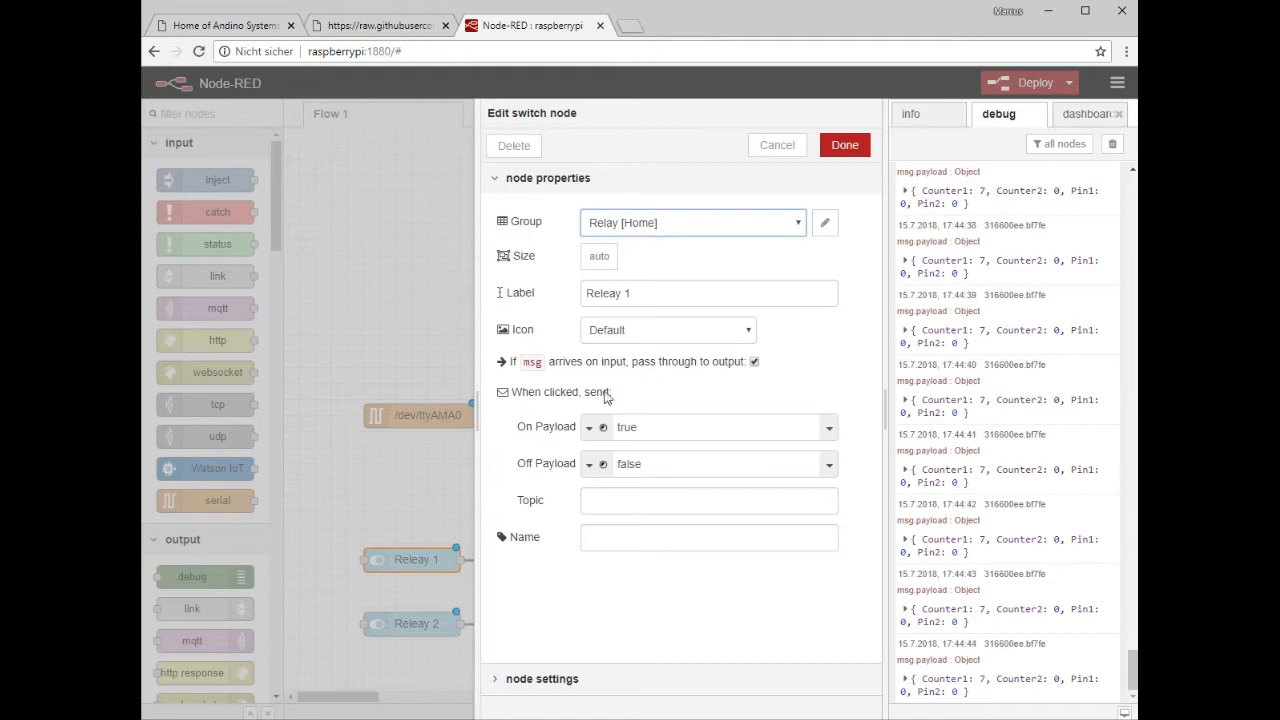
left_click(777, 148)
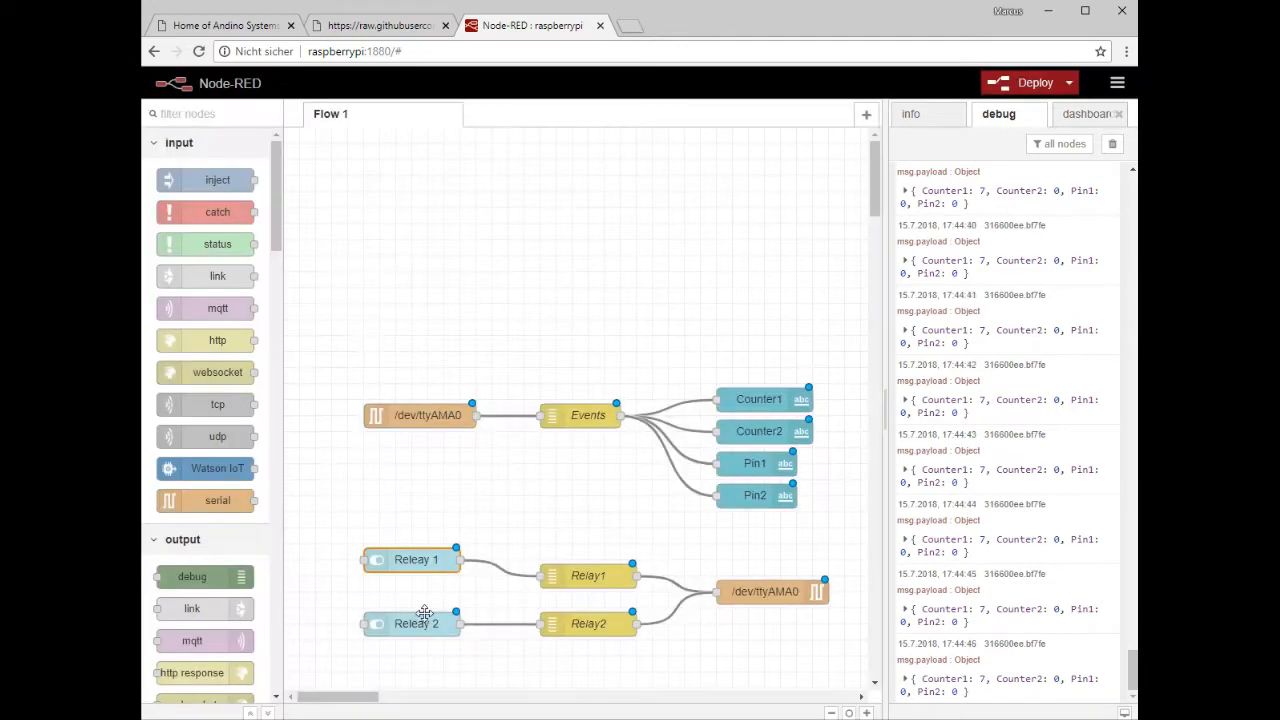
Correct the label of the first switch node to "Relay 1"
double_click(424, 559)
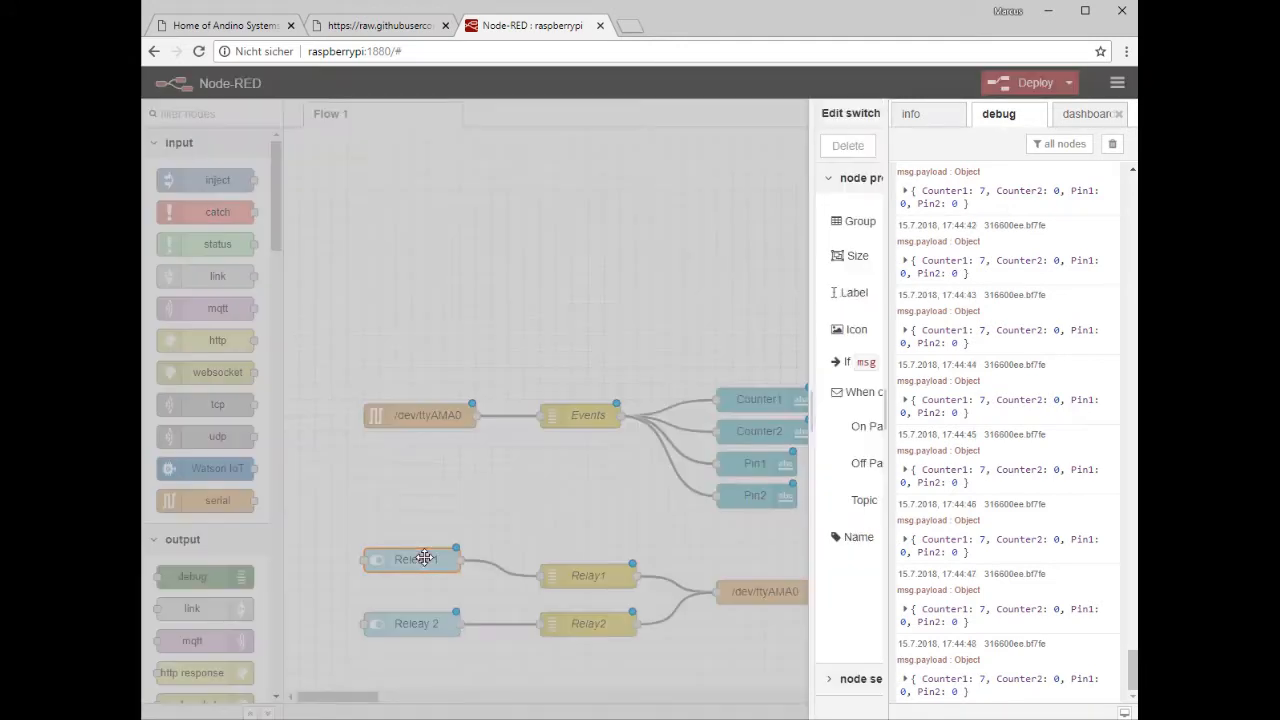
left_click(686, 296)
key("Left")
key("Left")
key("Left")
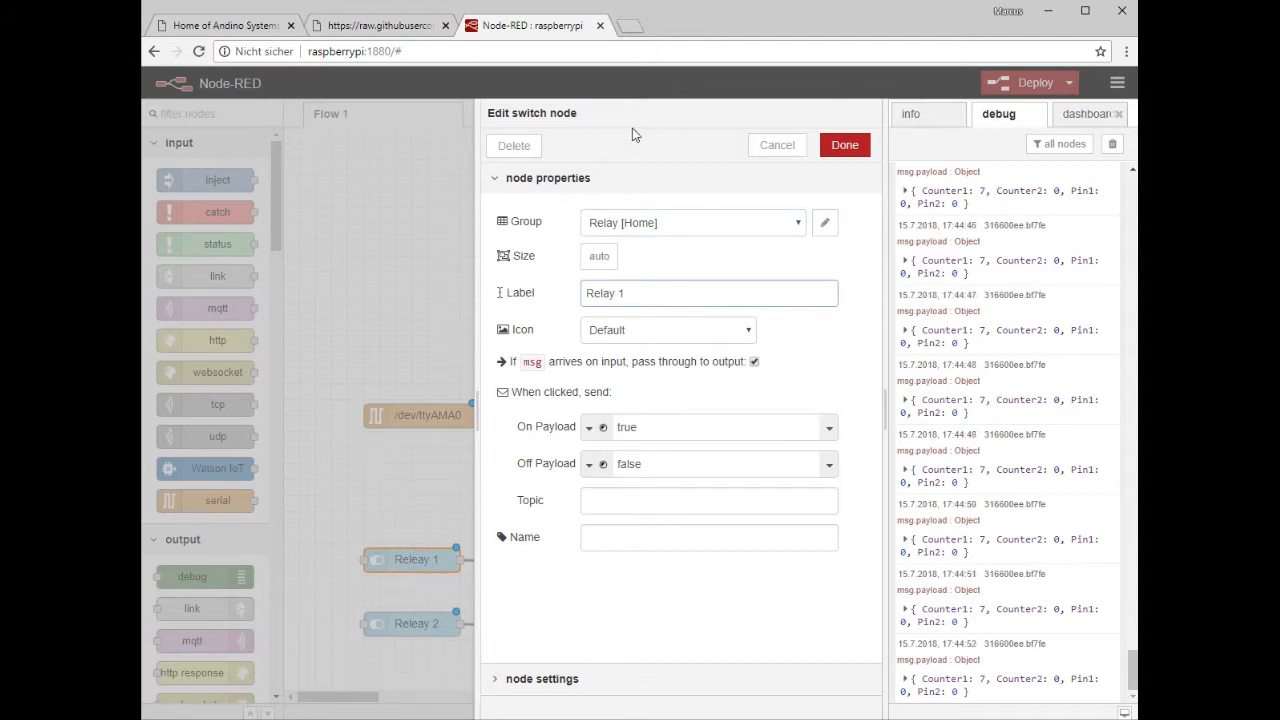
left_click(844, 145)
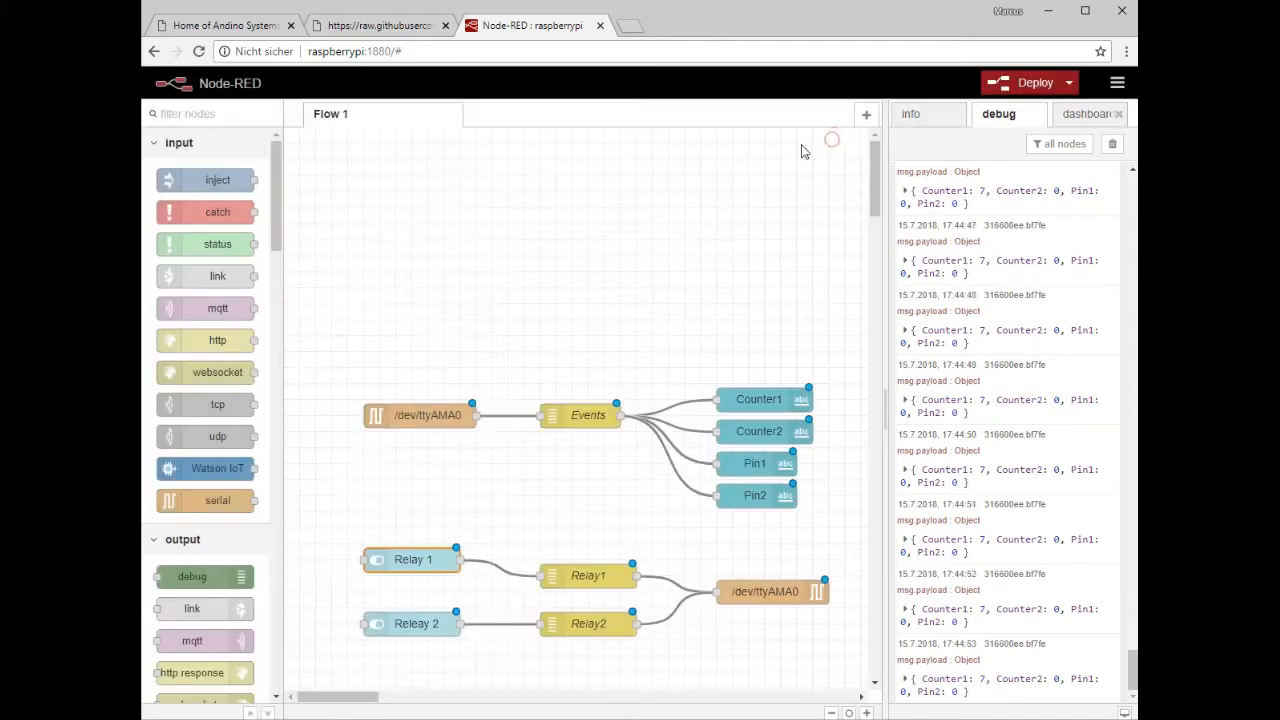
Correct the label of the second switch node to "Relay 2"
double_click(417, 624)
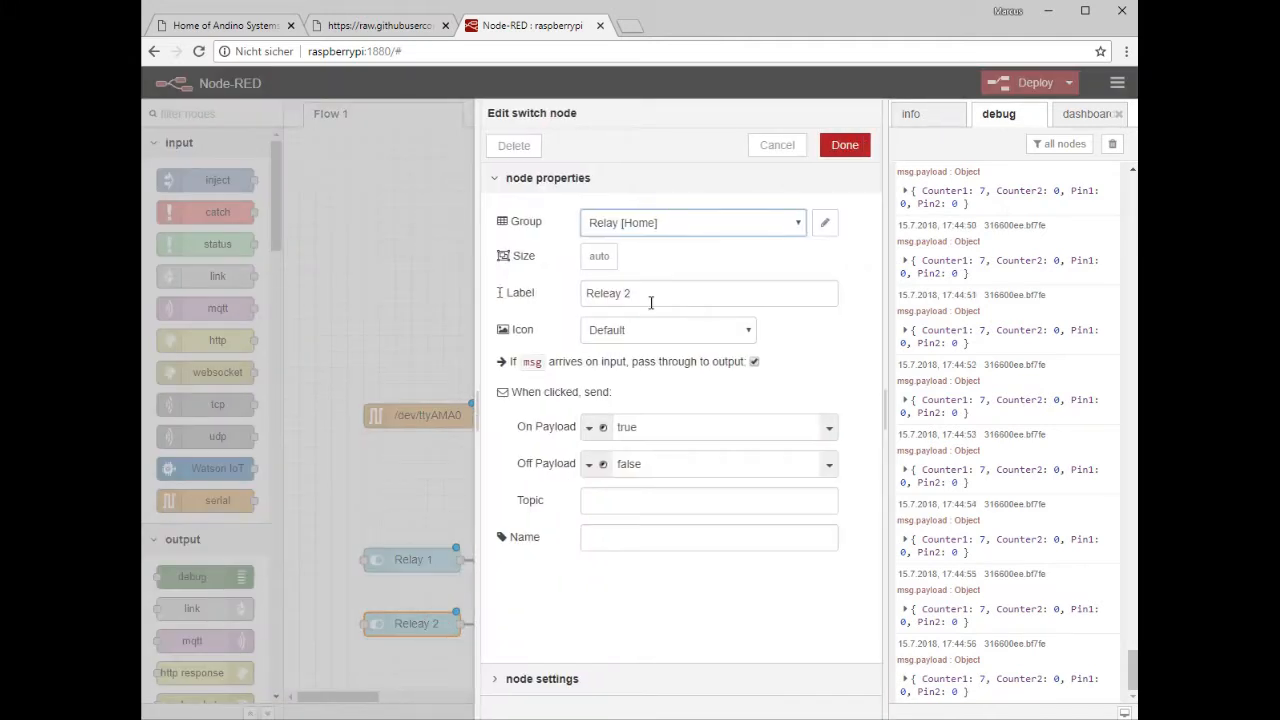
left_click(650, 302)
key("Left")
key("Left")
key("Left")
key("Left")
key("Left")
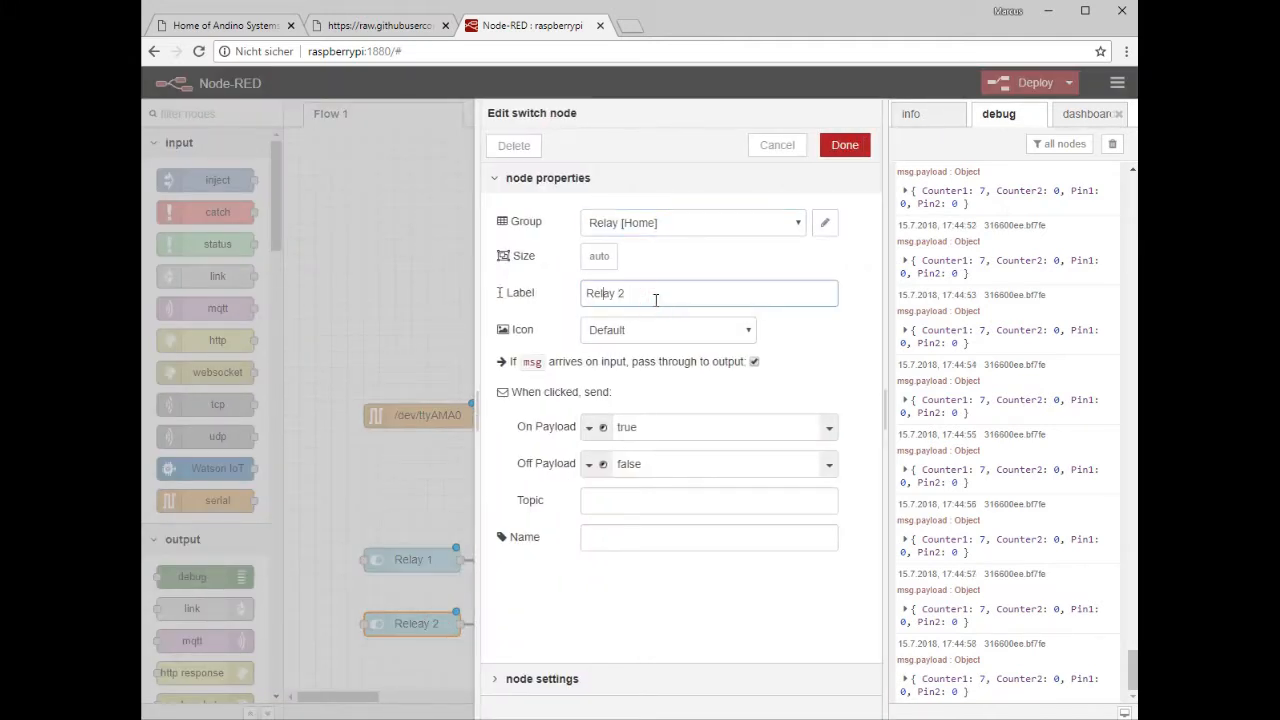
left_click(844, 145)
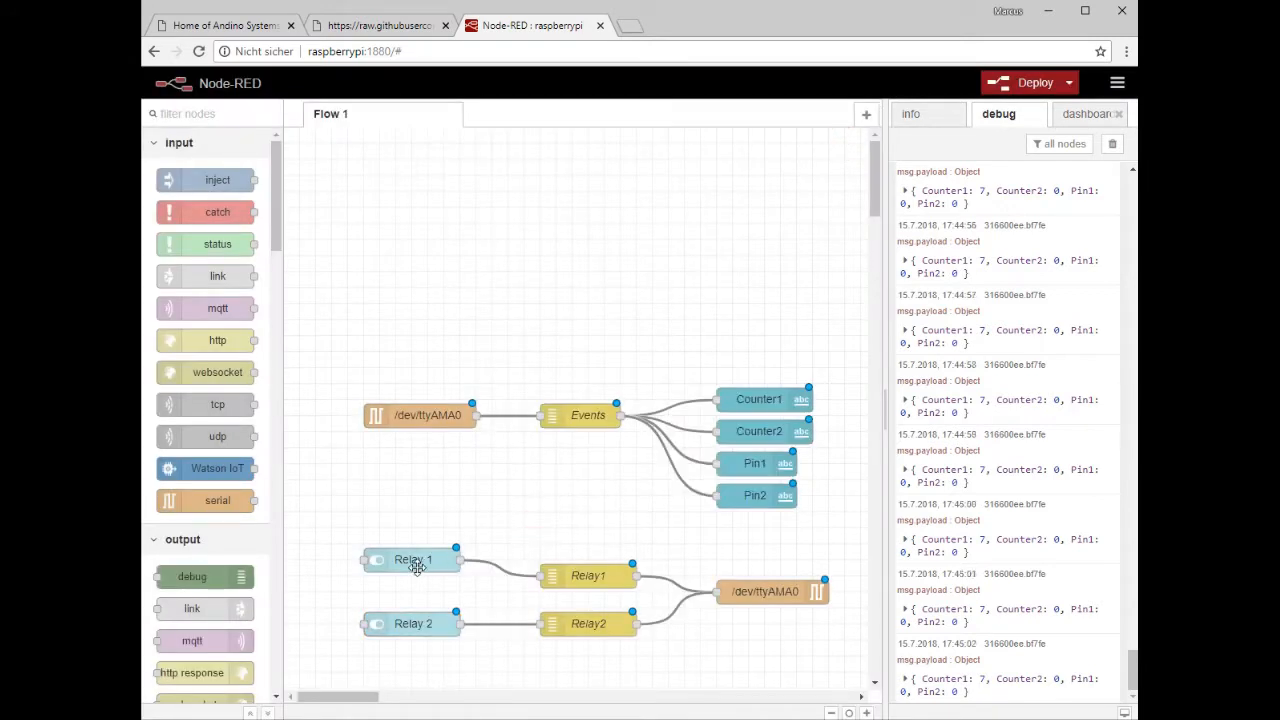
Review the type options of the Relay1 AndinoX1 node and close its settings without changes
left_click(578, 577)
double_click(578, 577)
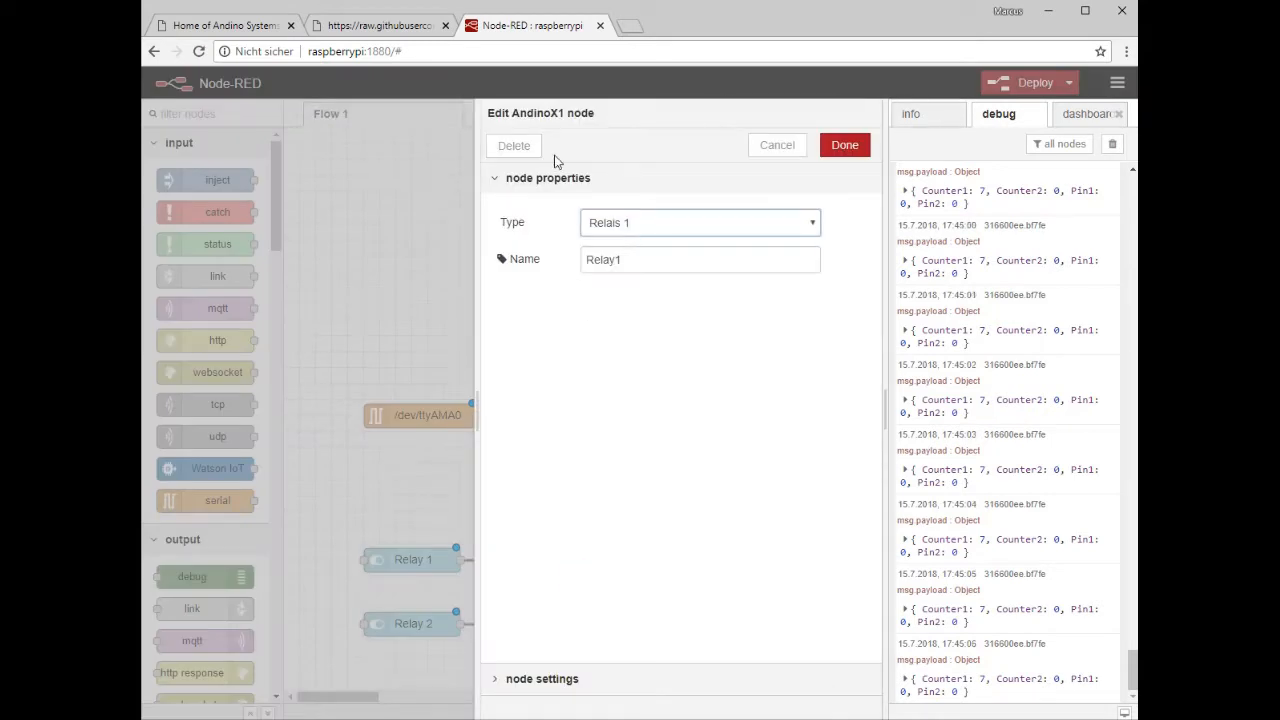
left_click(652, 224)
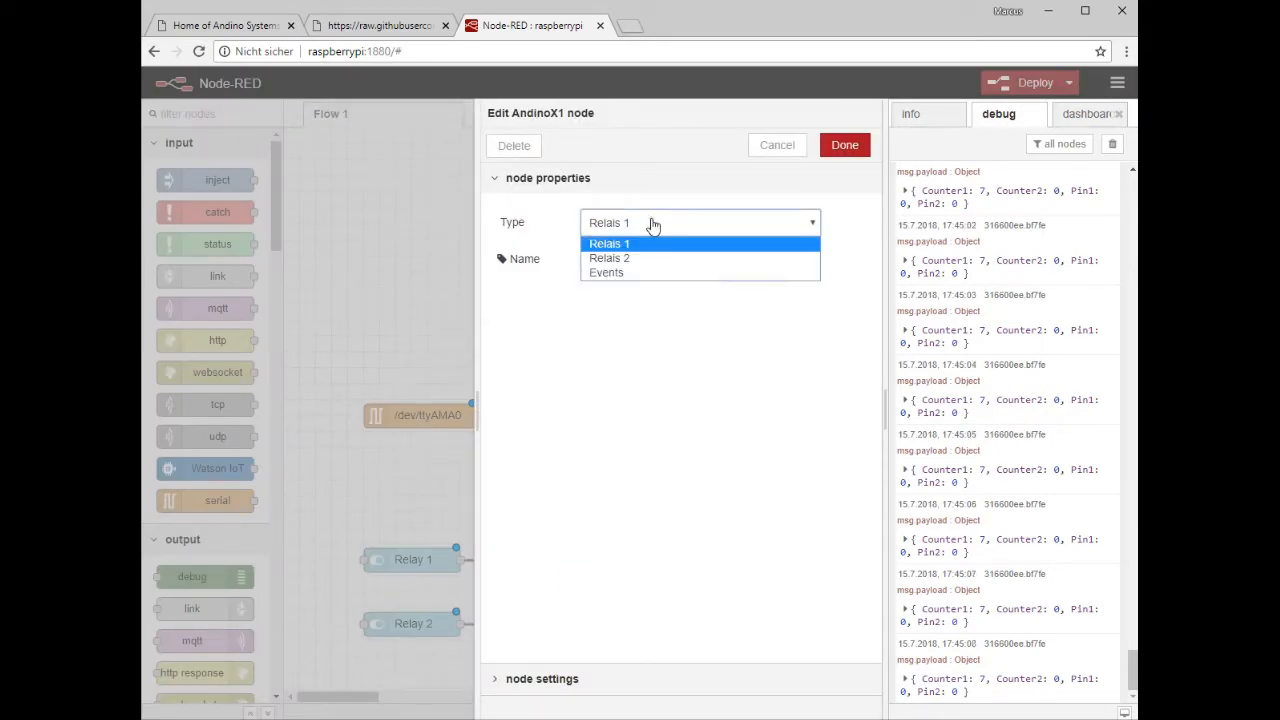
left_click(634, 244)
left_click(636, 226)
left_click(784, 148)
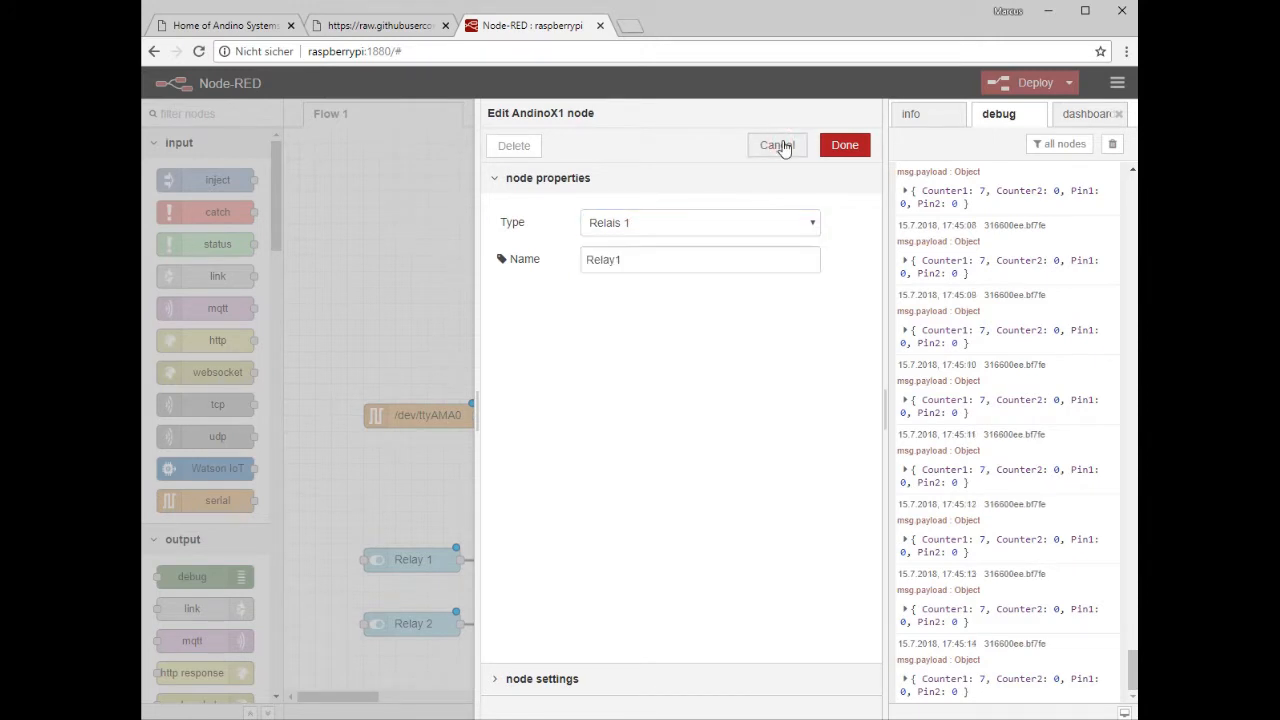
left_click(784, 148)
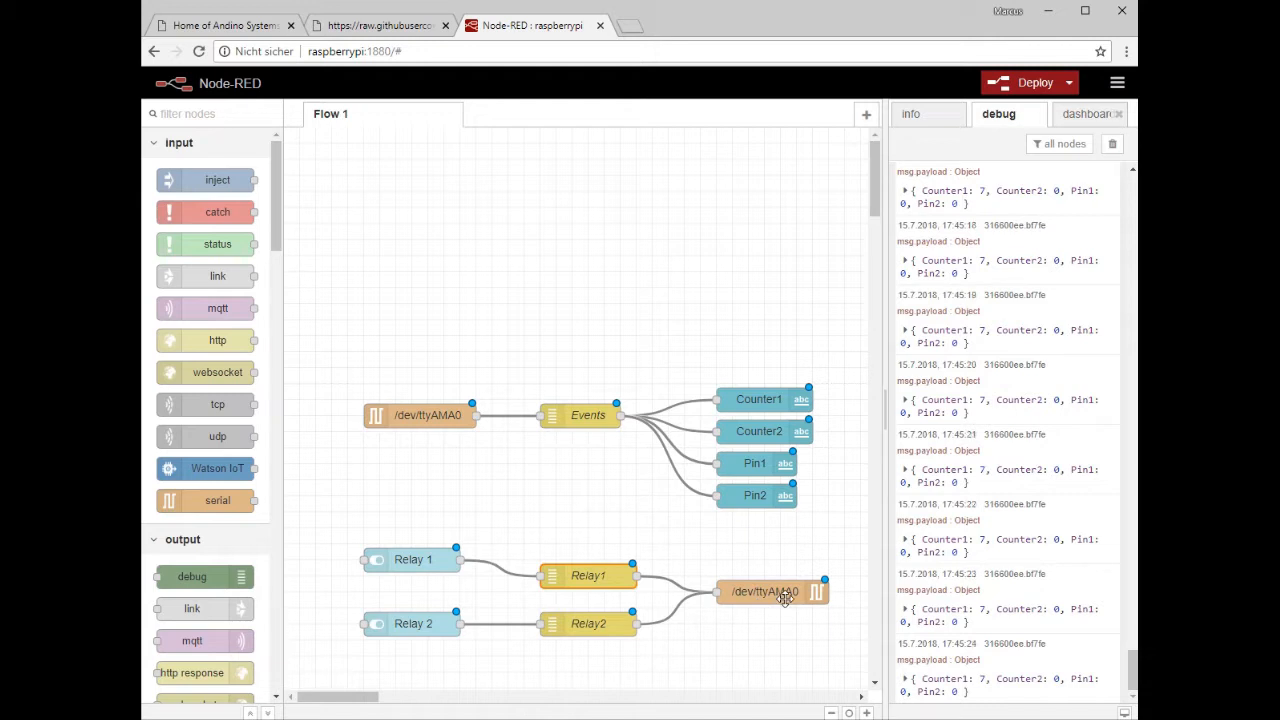
Deploy the flow and open the Node-RED dashboard page from the dashboard layout settings
left_click(1032, 84)
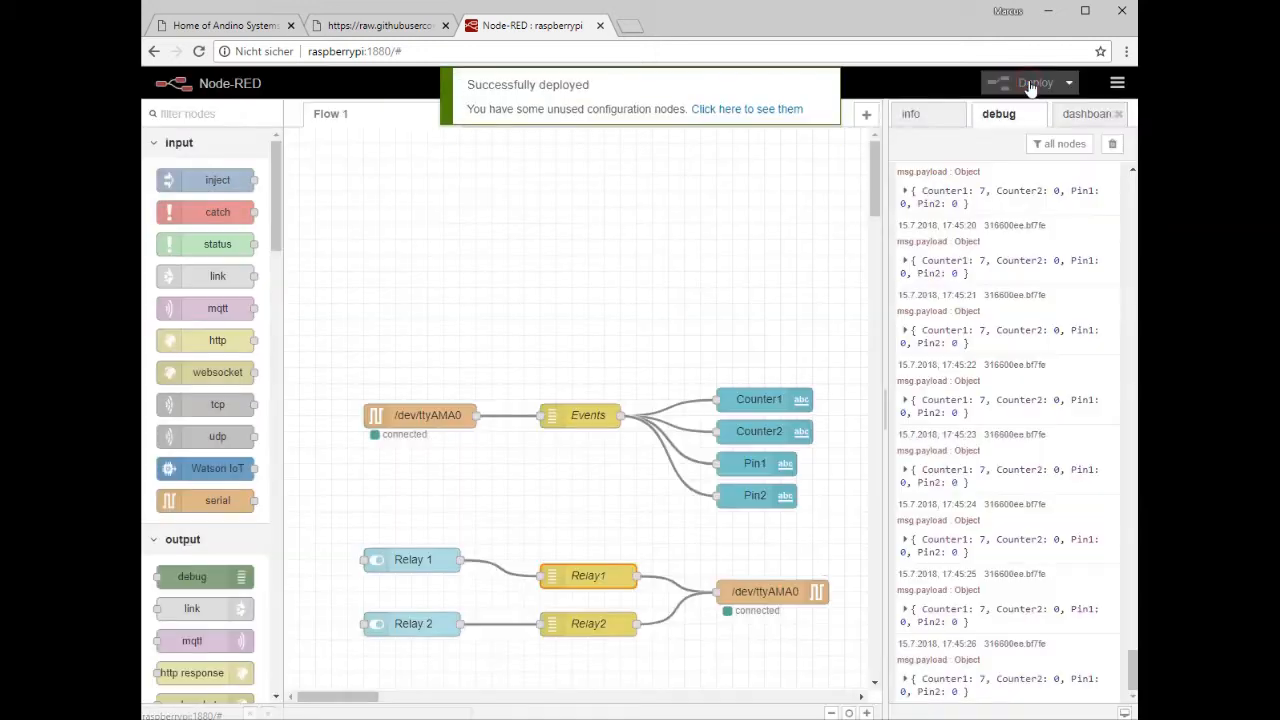
left_click(1086, 115)
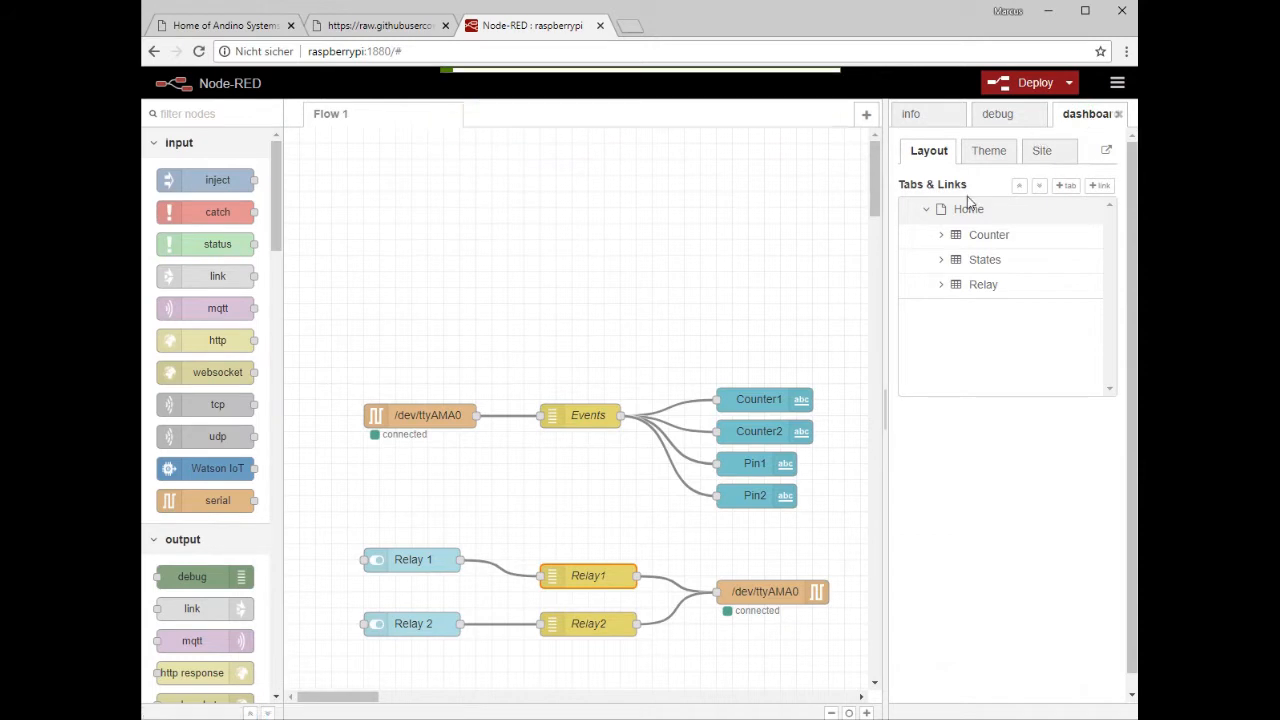
left_click(1106, 152)
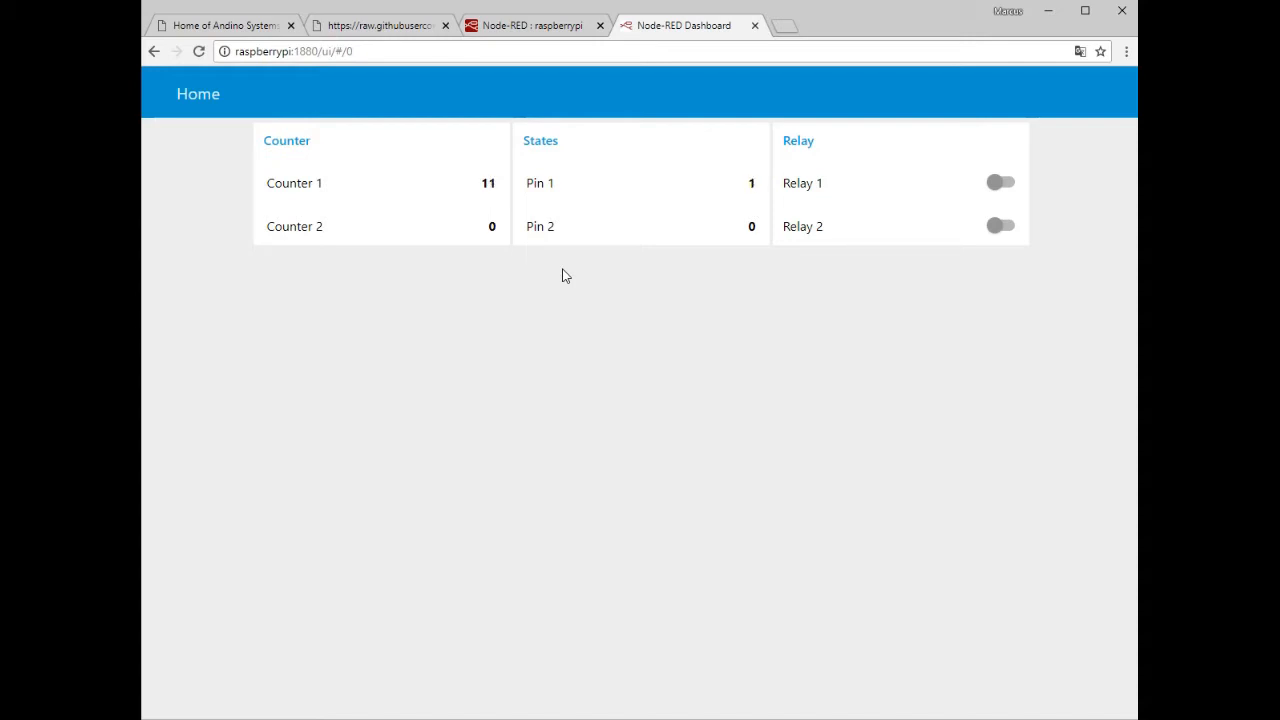
Test the Relay 1 and Relay 2 switches on the dashboard by toggling them on and off several times, leaving both on
left_click(1002, 184)
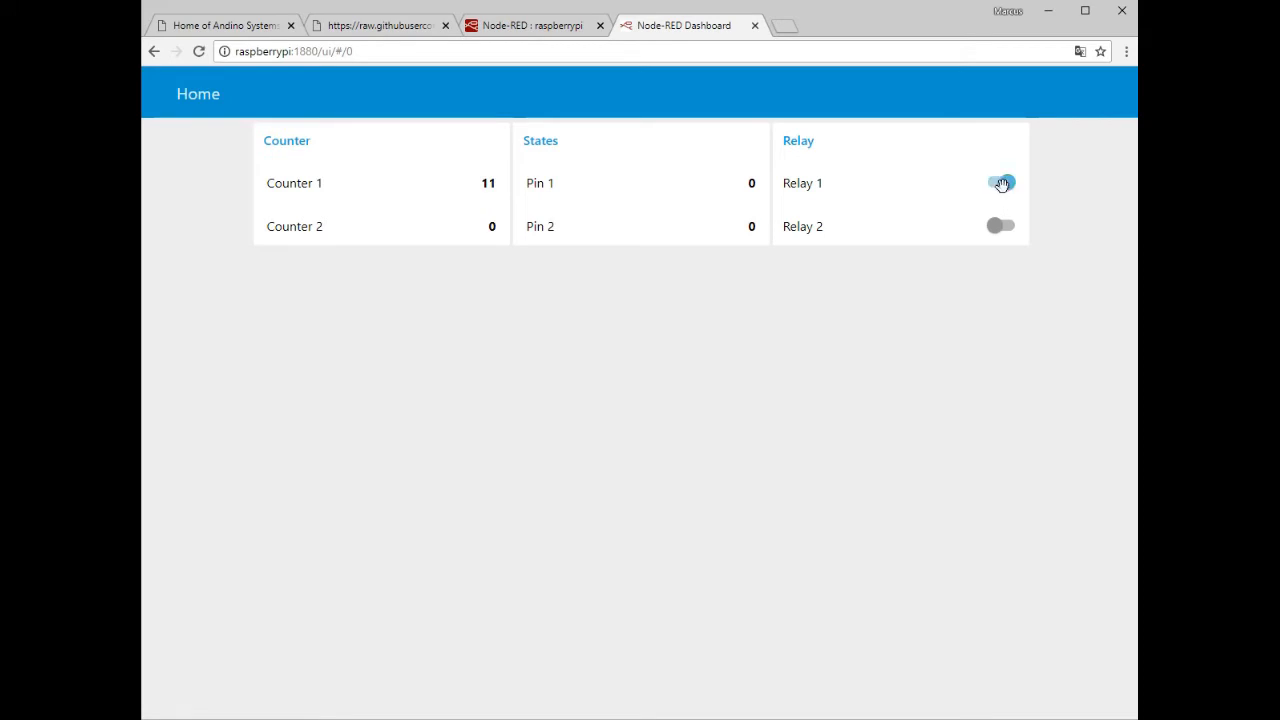
left_click(998, 229)
left_click(1006, 226)
left_click(1002, 183)
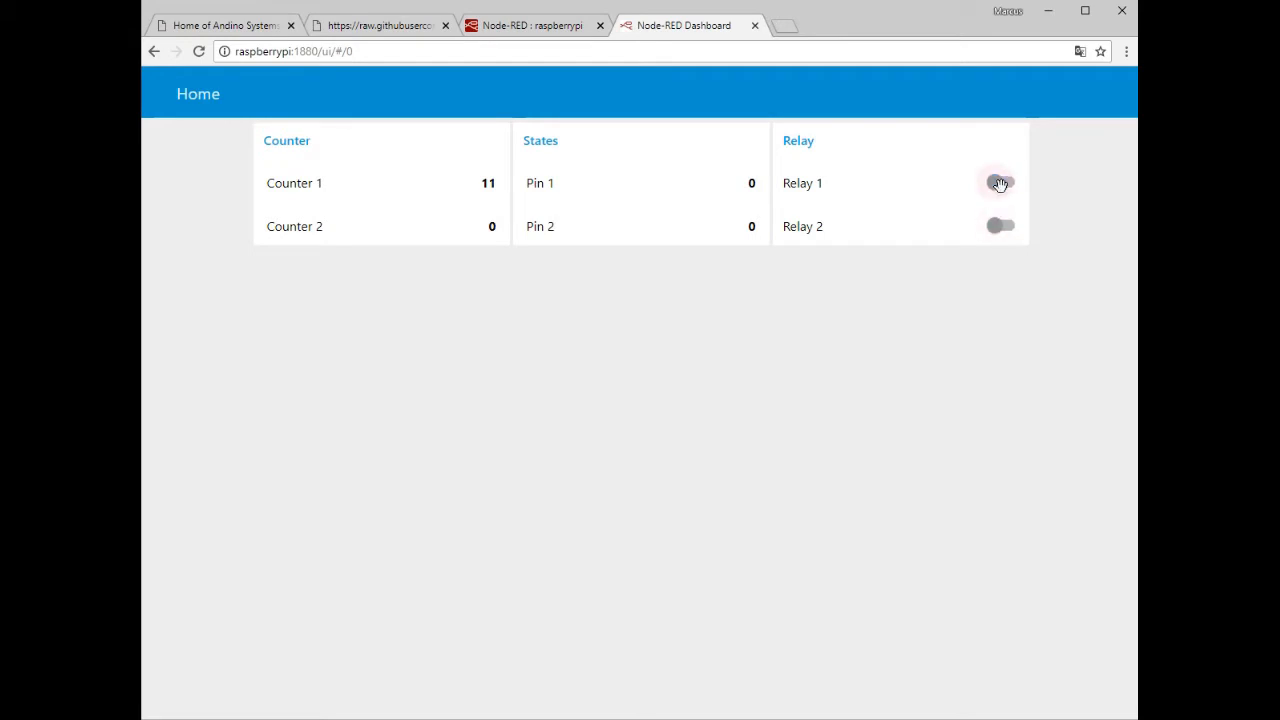
left_click(996, 228)
left_click(1004, 183)
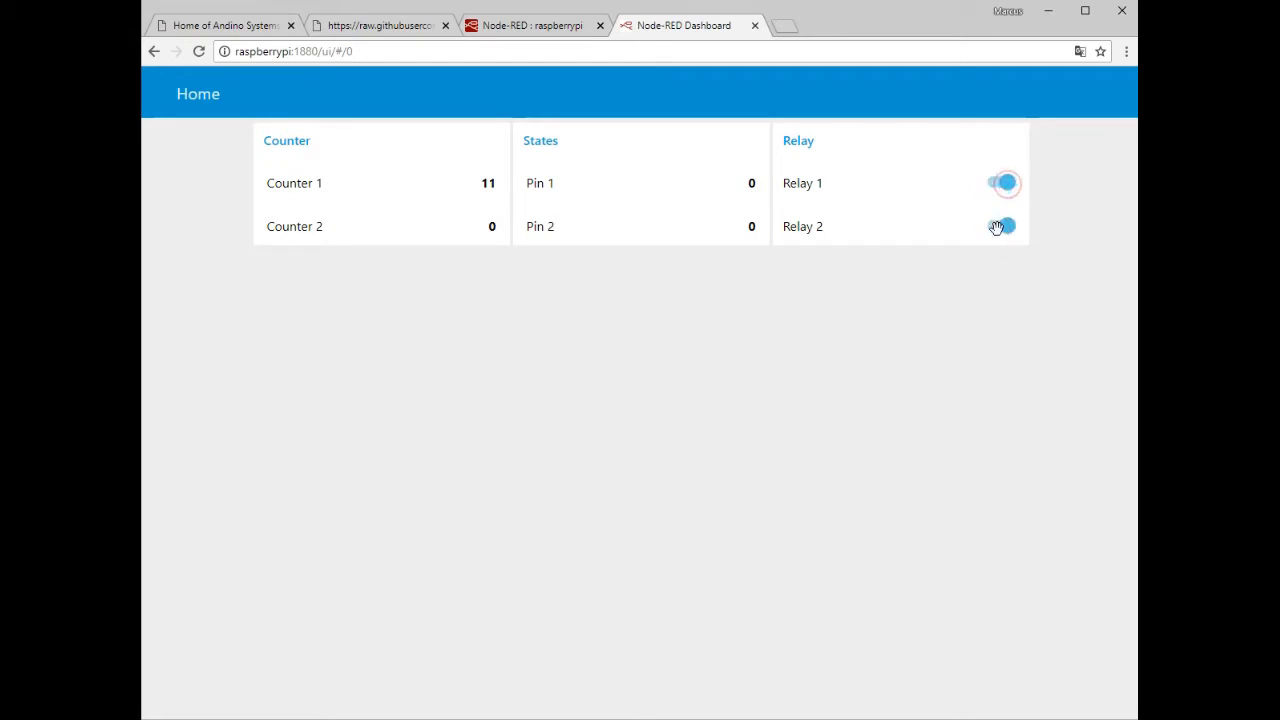
left_click(1000, 226)
left_click(993, 183)
left_click(1000, 228)
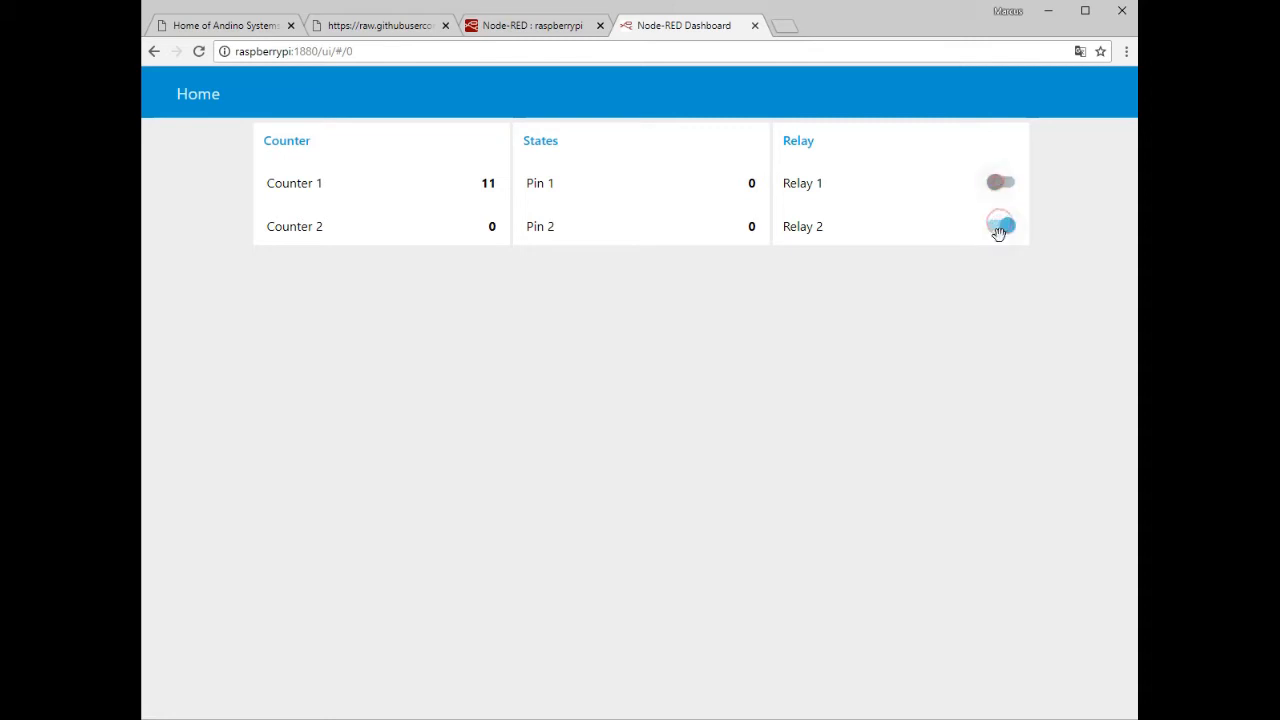
left_click(997, 180)
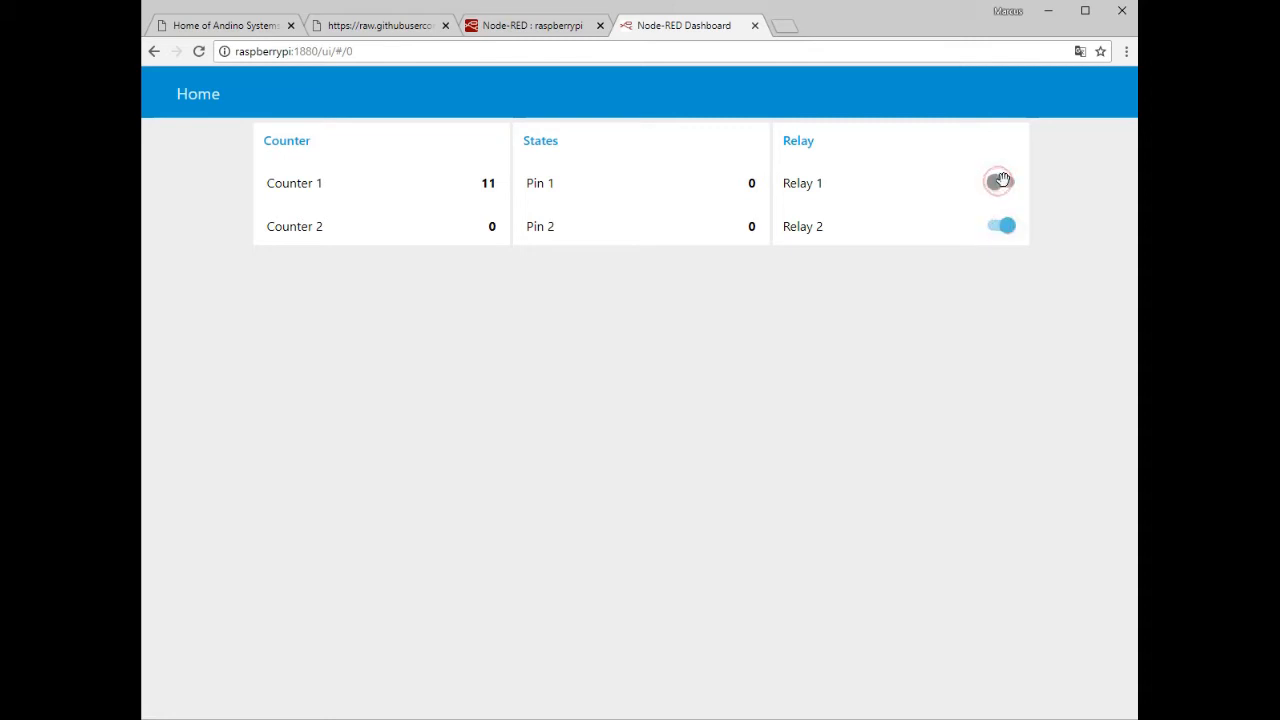
Return to the flow editor and browse the node palette down to the function nodes
left_click(543, 24)
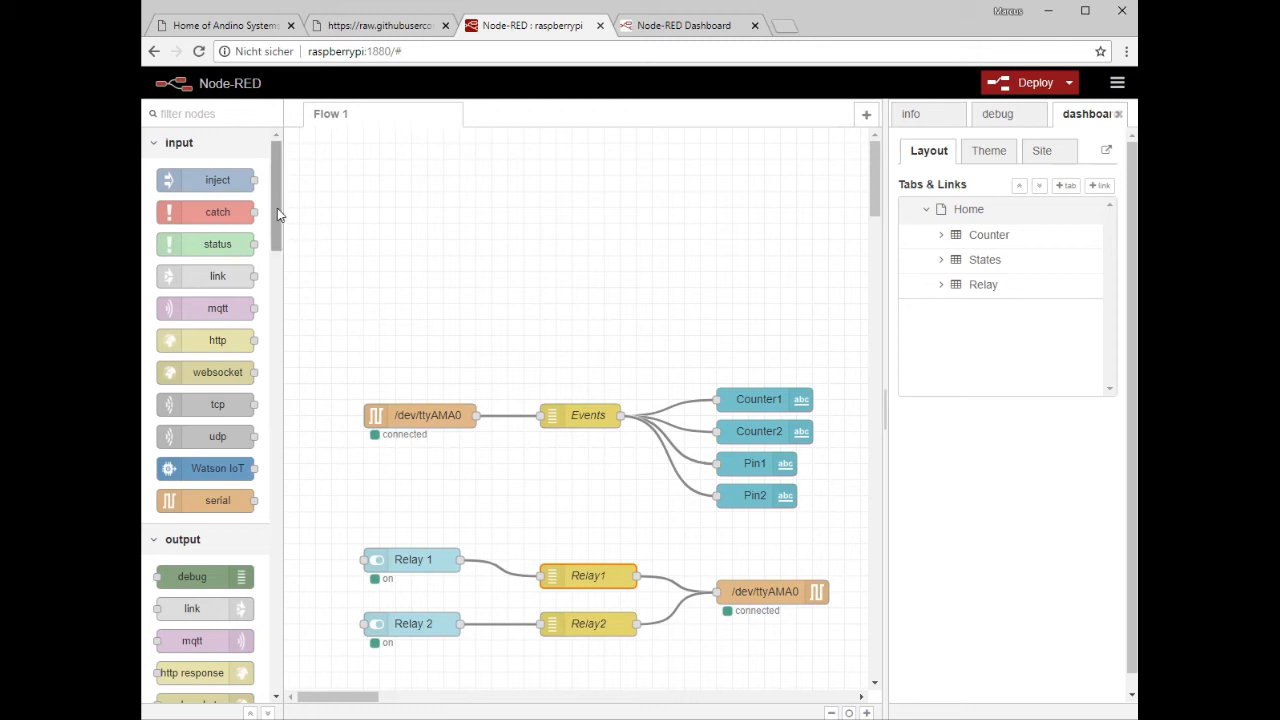
left_click_drag(277, 210, 280, 305)
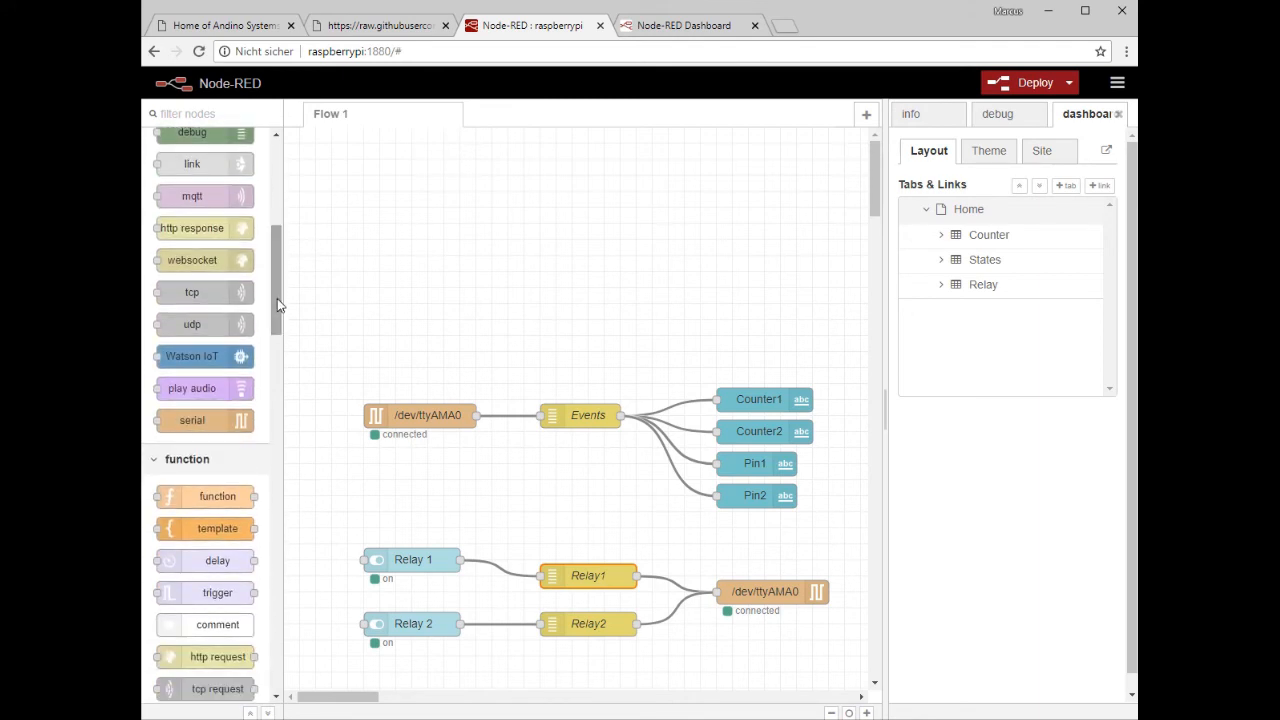